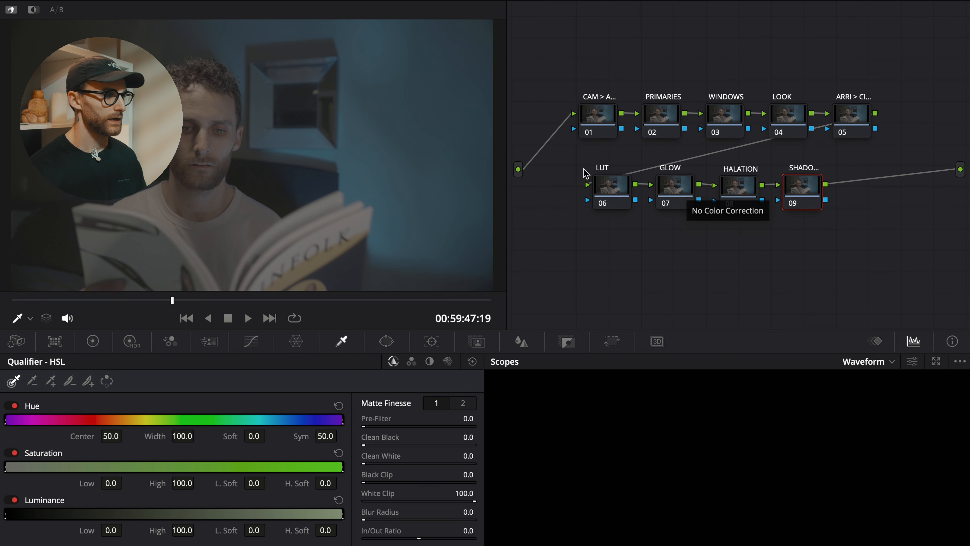
Step: Search the effects for "COLOR" and apply Color Space Transform to node 01, the camera-to-ARRI node
left_click(601, 124)
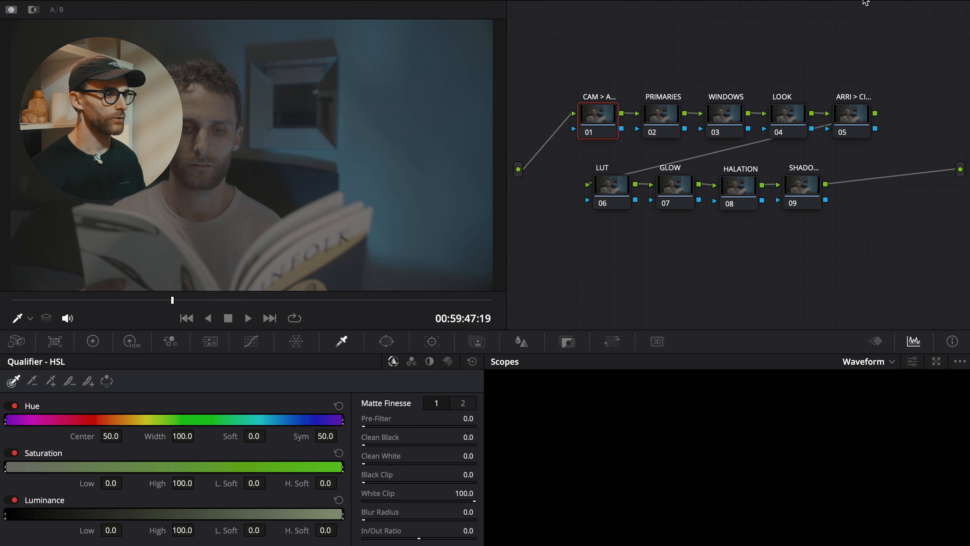
left_click(882, 1)
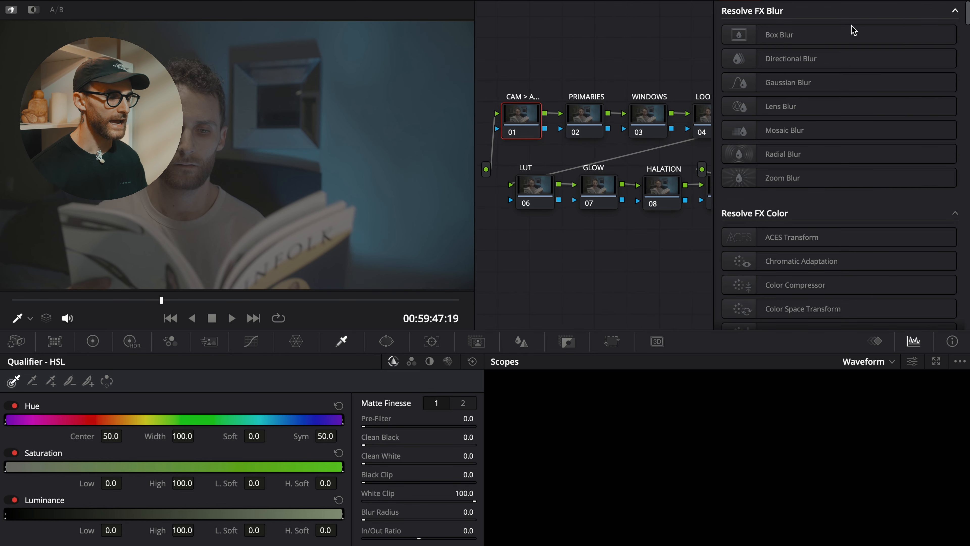
left_click(936, 1)
type("COLOR")
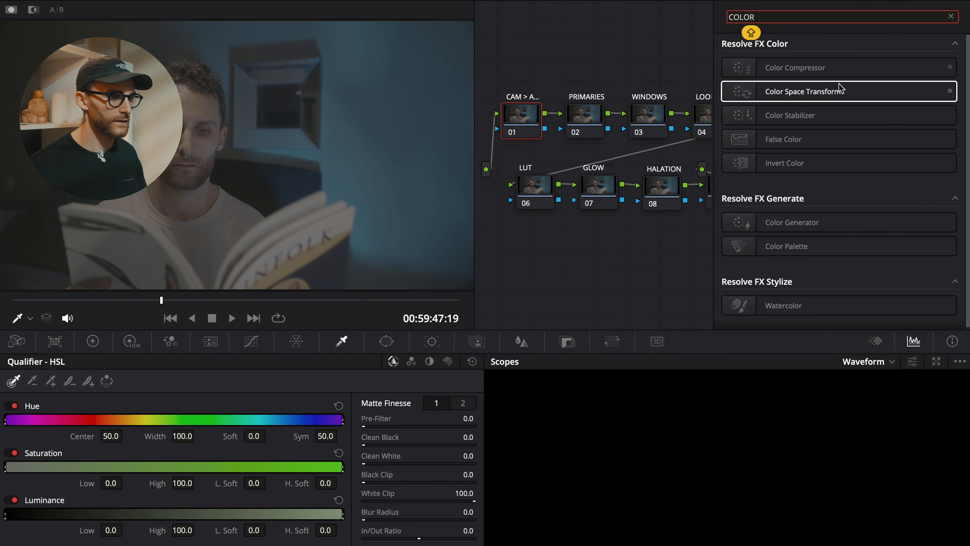
left_click_drag(835, 92, 527, 128)
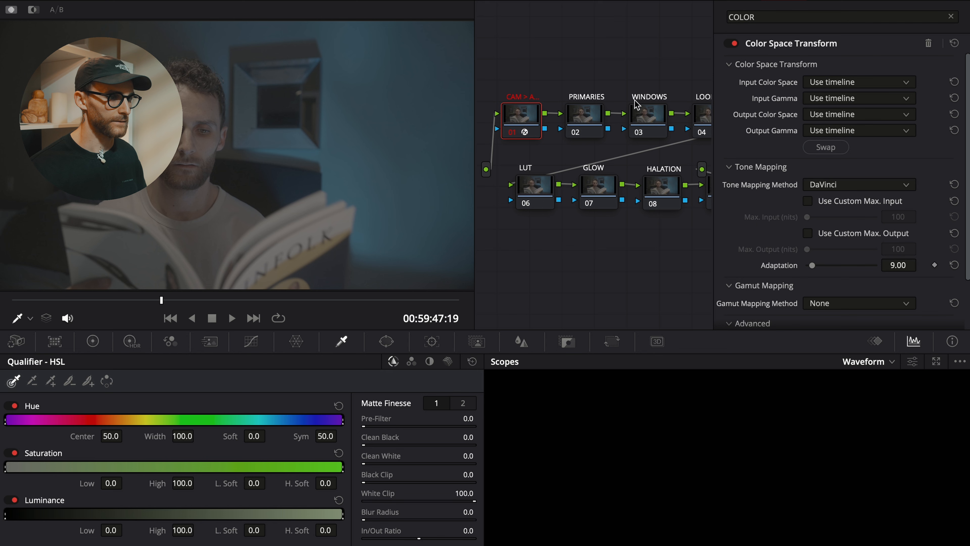
Step: Collapse the Tone Mapping, Gamut Mapping and Advanced sections of the Color Space Transform settings
left_click(729, 167)
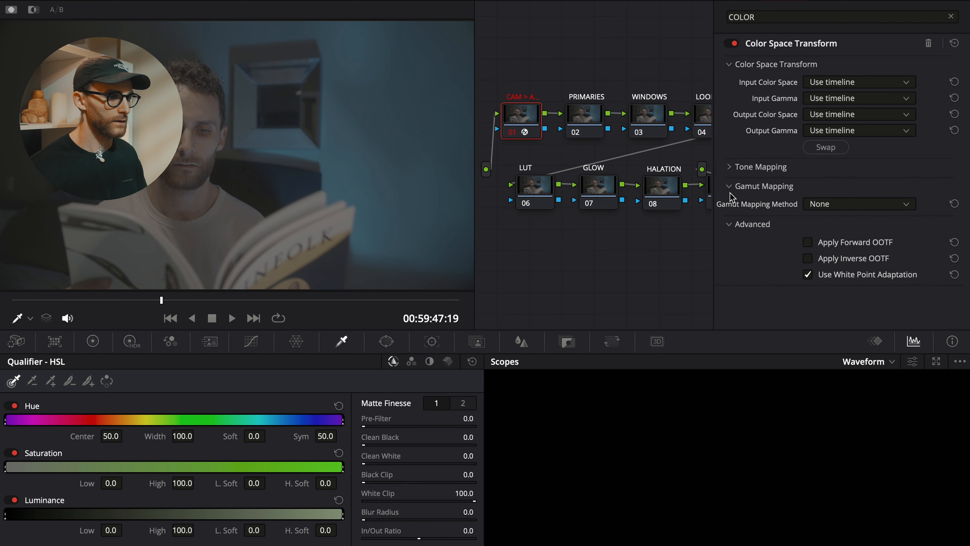
left_click(729, 186)
left_click(730, 207)
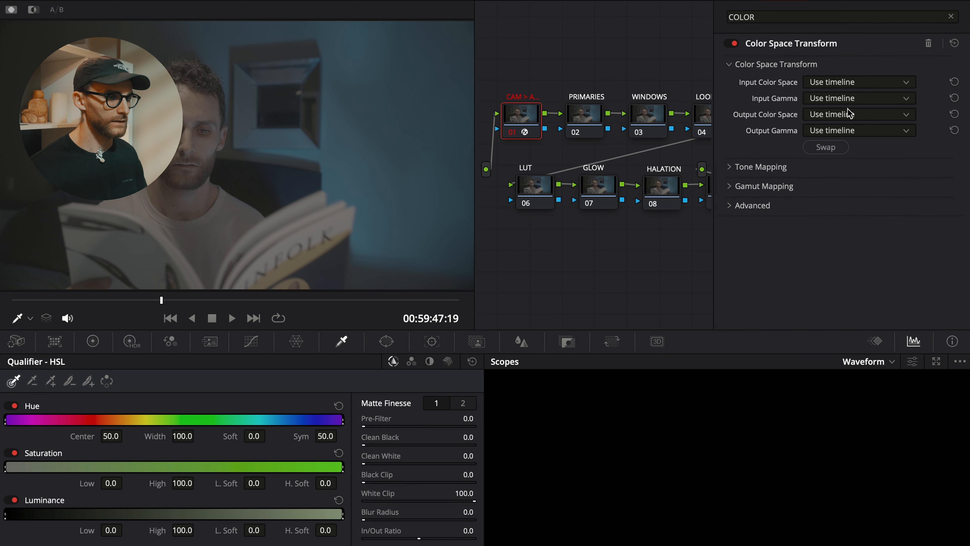
Step: Set node 01's input color space to Sony S-Gamut3.Cine and its input gamma to Sony S-Log3
left_click(866, 85)
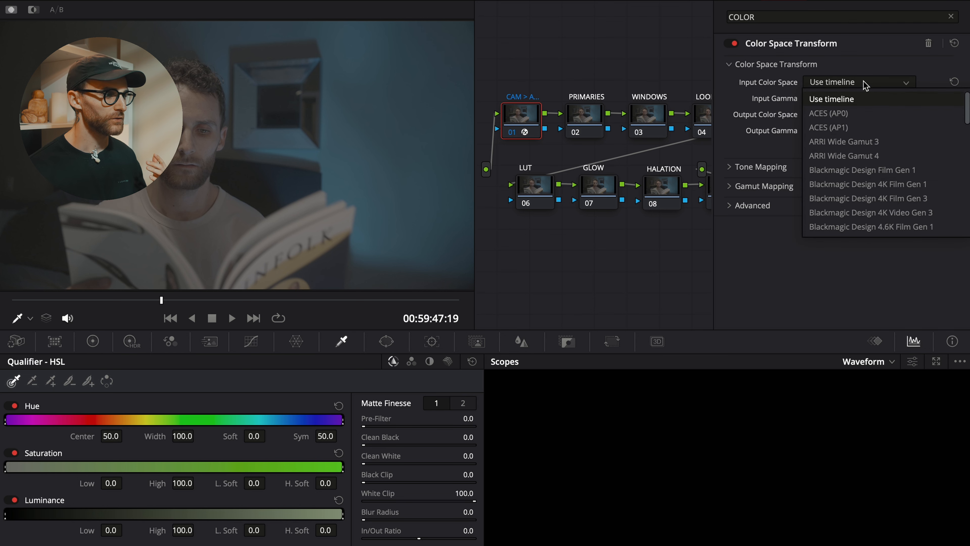
scroll(852, 169, "down", 10)
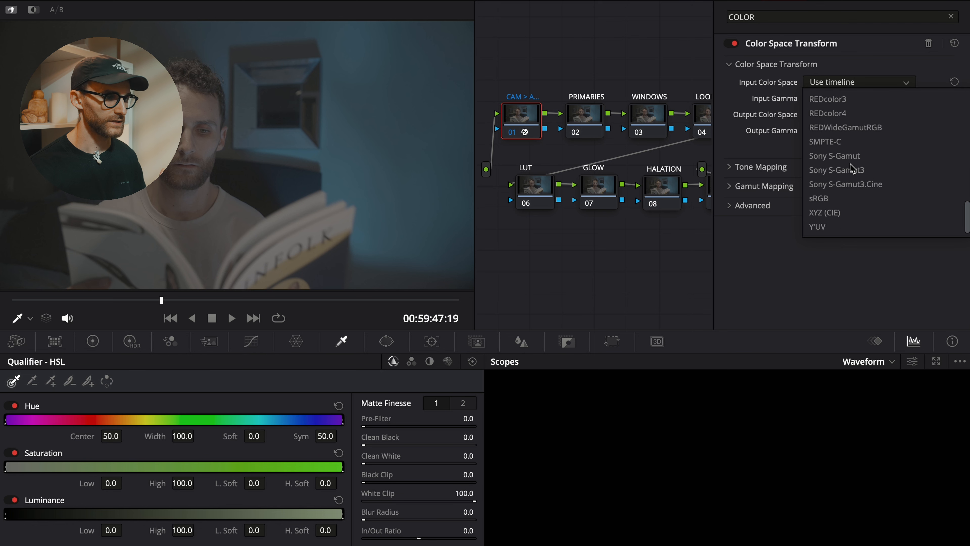
left_click(895, 191)
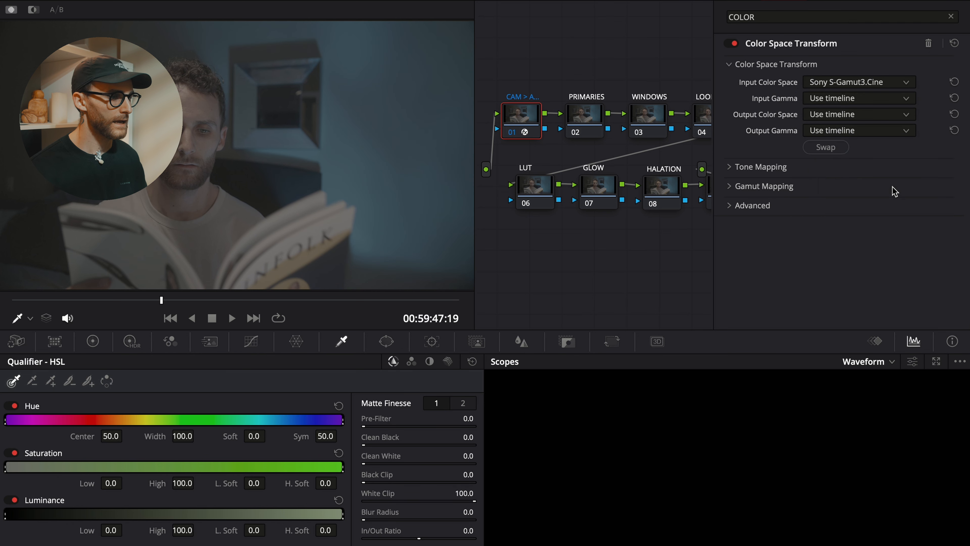
left_click(838, 100)
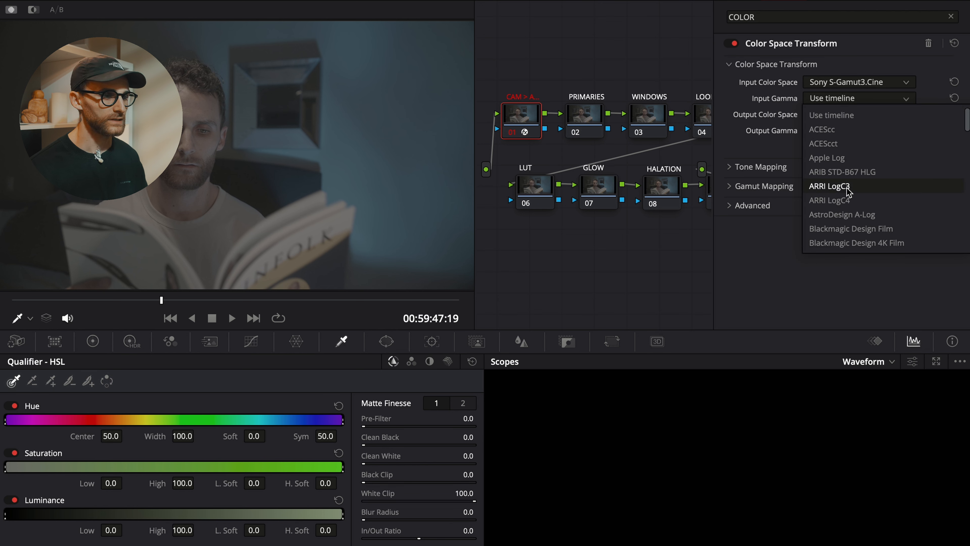
scroll(846, 191, "down", 10)
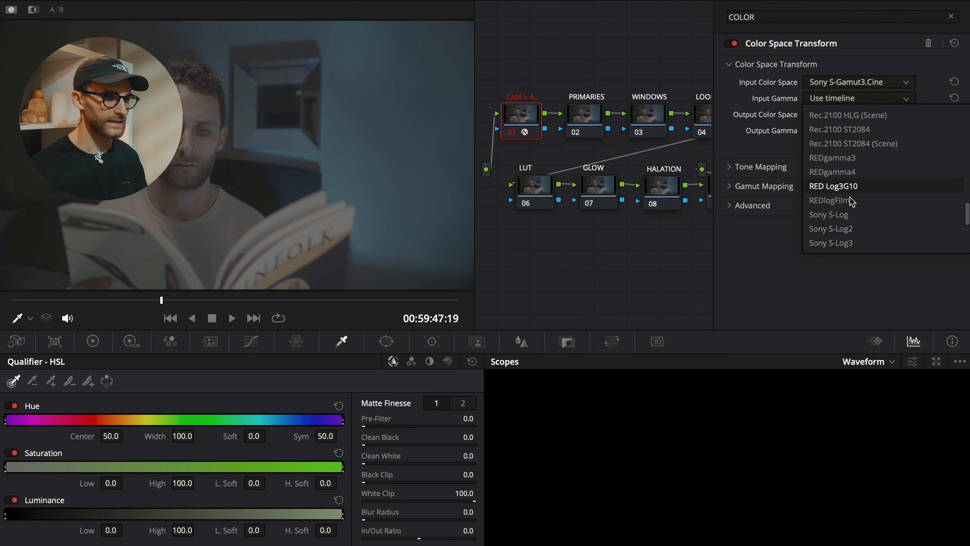
left_click(855, 243)
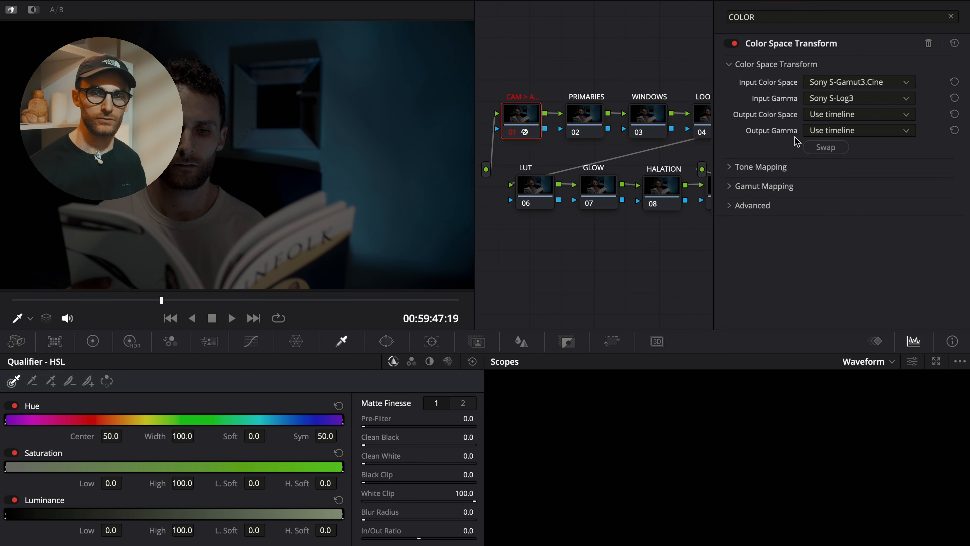
Step: Set node 01's output color space to ARRI Wide Gamut 4 and its output gamma to ARRI LogC4
left_click(826, 114)
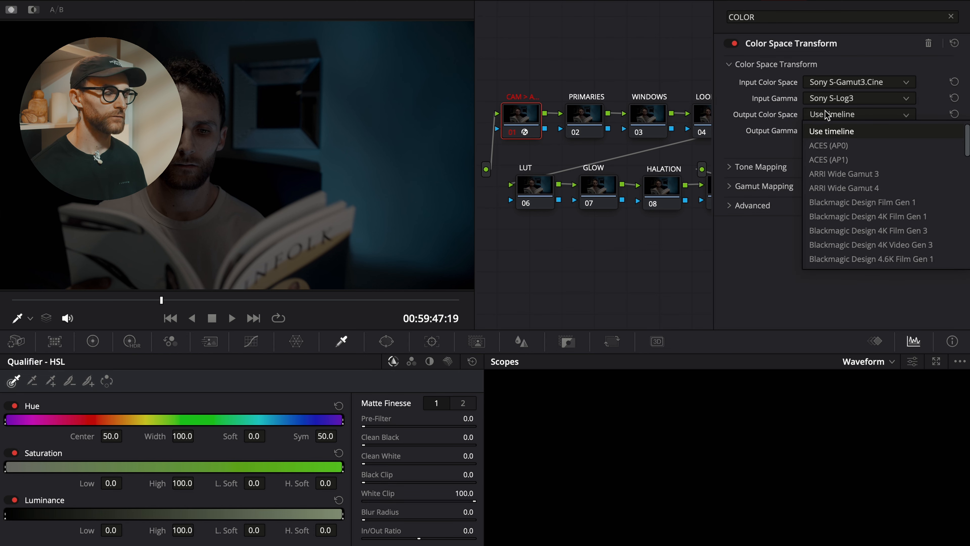
left_click(841, 190)
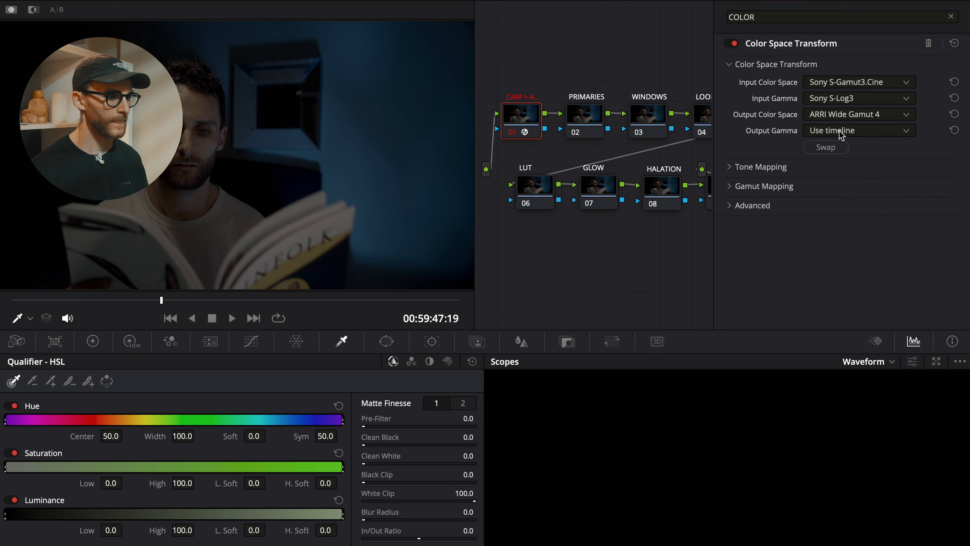
left_click(840, 131)
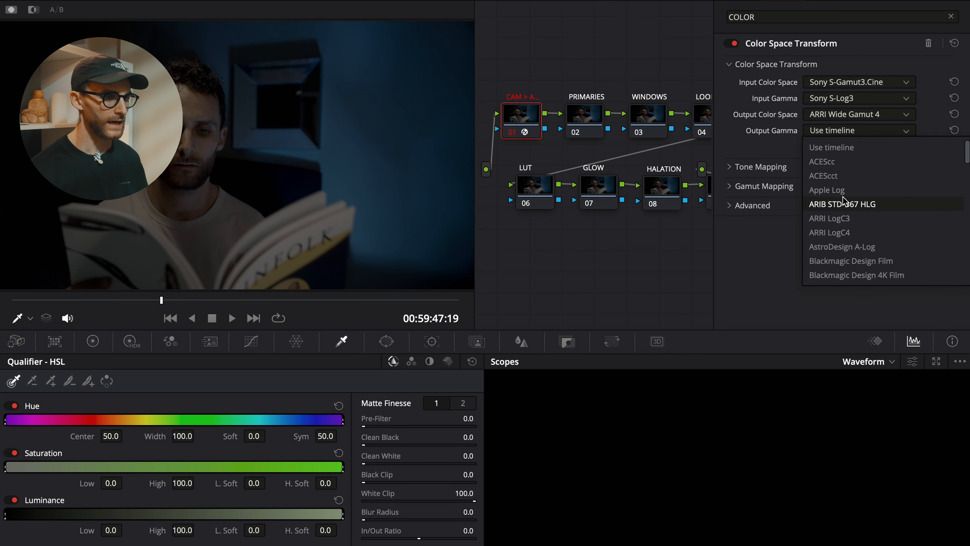
left_click(851, 233)
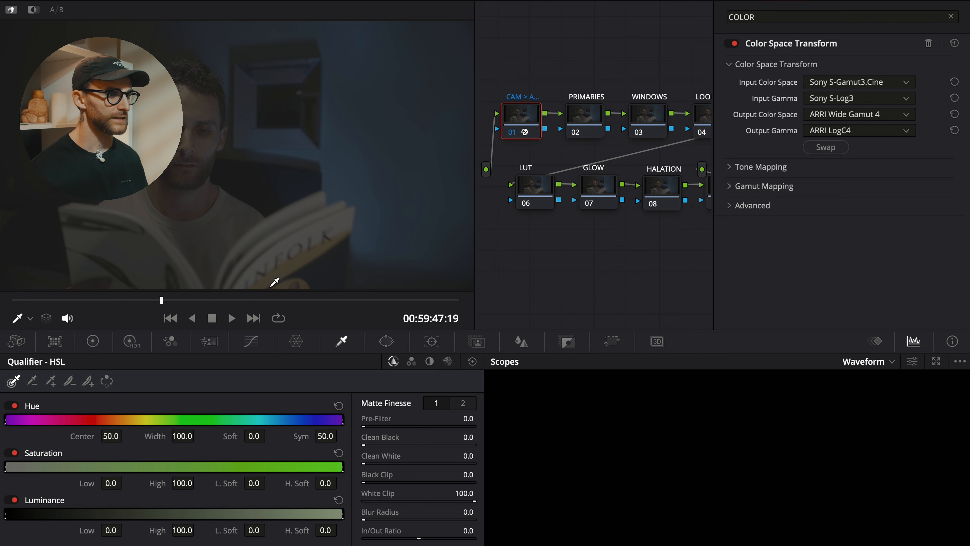
Step: Apply a Color Space Transform effect to node 05, at the end of the upper node row
left_click_drag(659, 265, 481, 260)
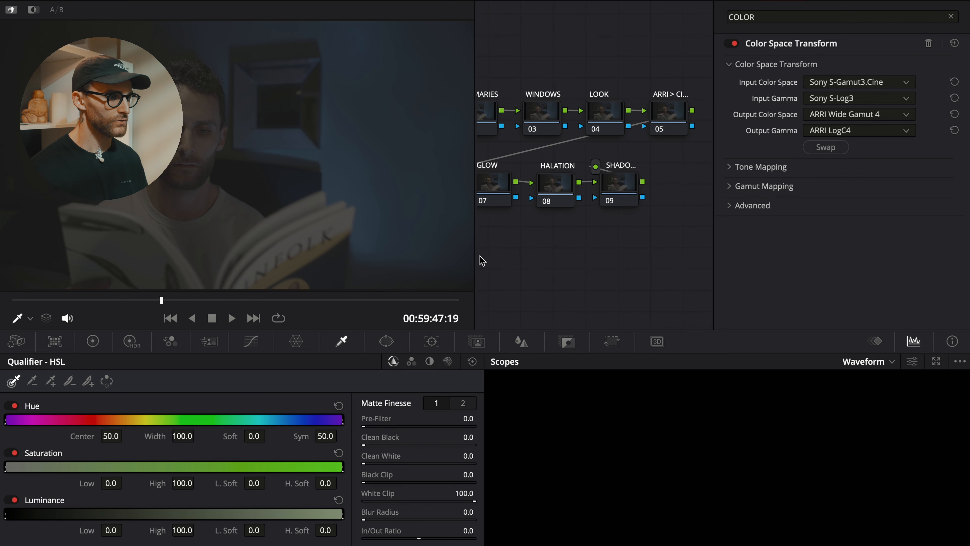
left_click(670, 116)
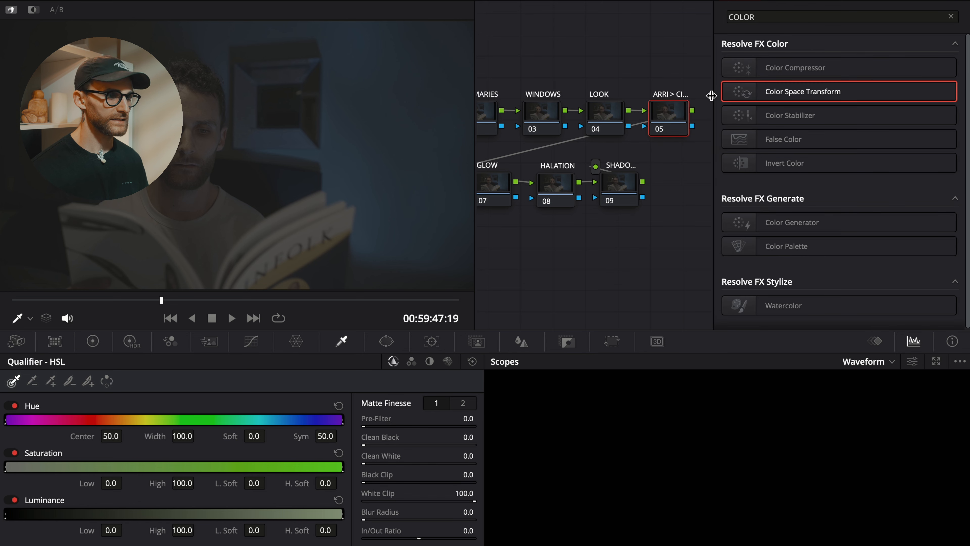
left_click_drag(780, 95, 672, 124)
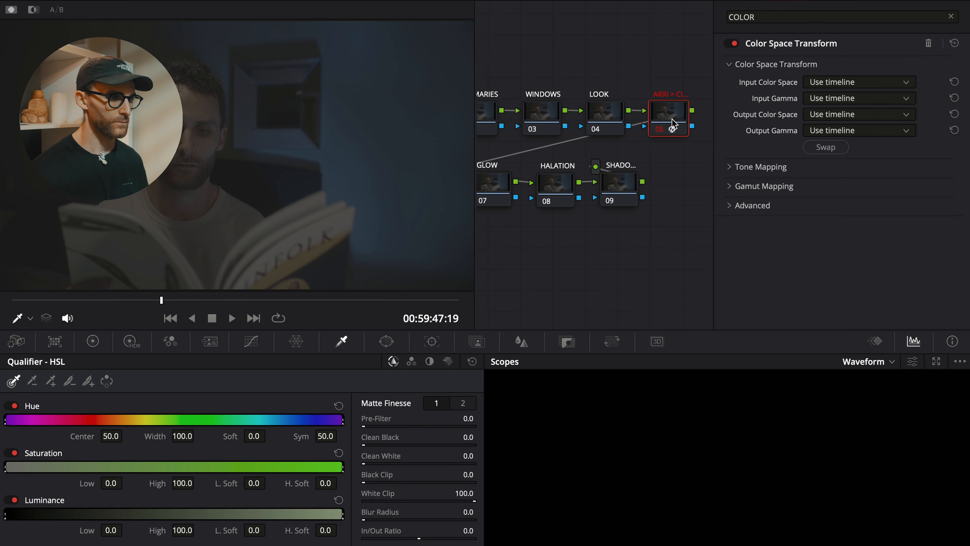
Step: Set node 05's input color space to ARRI Wide Gamut 4 and its input gamma to ARRI LogC4
left_click(877, 84)
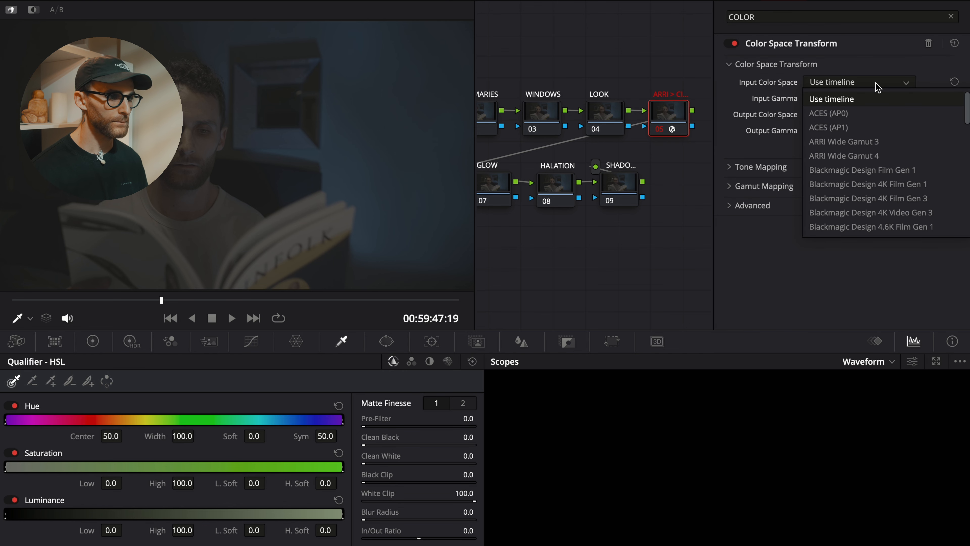
left_click(867, 156)
left_click(835, 99)
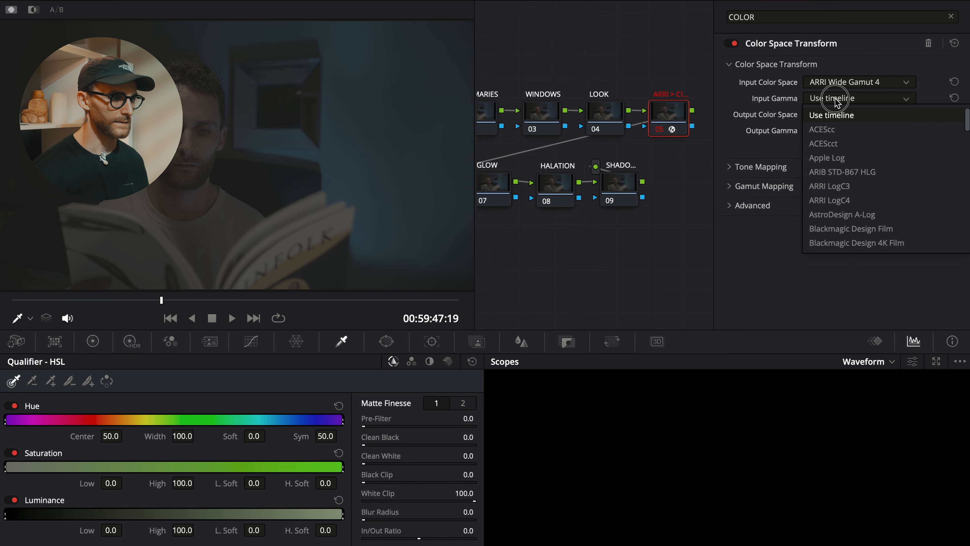
left_click(862, 199)
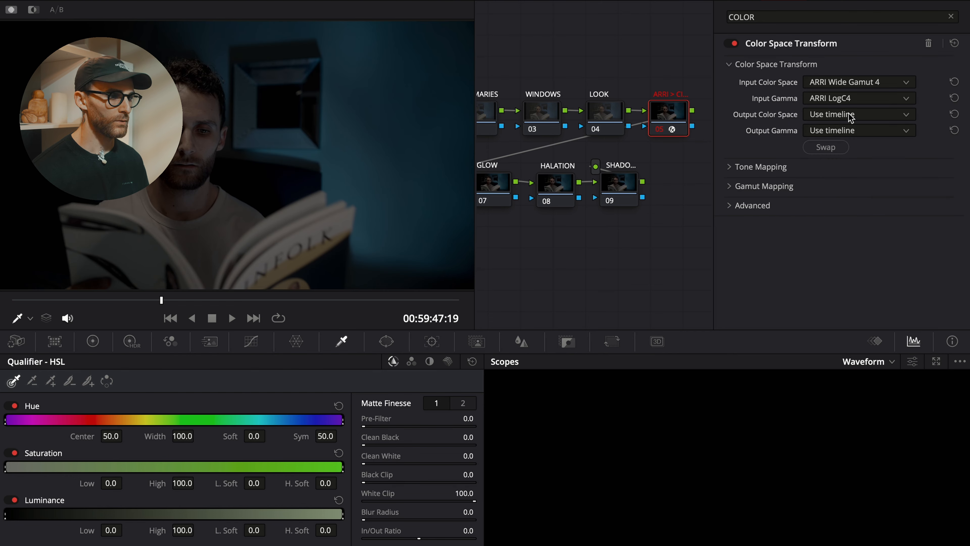
Step: Set node 05's output color space to Rec.709 and its output gamma to Cineon Film Log
left_click(850, 116)
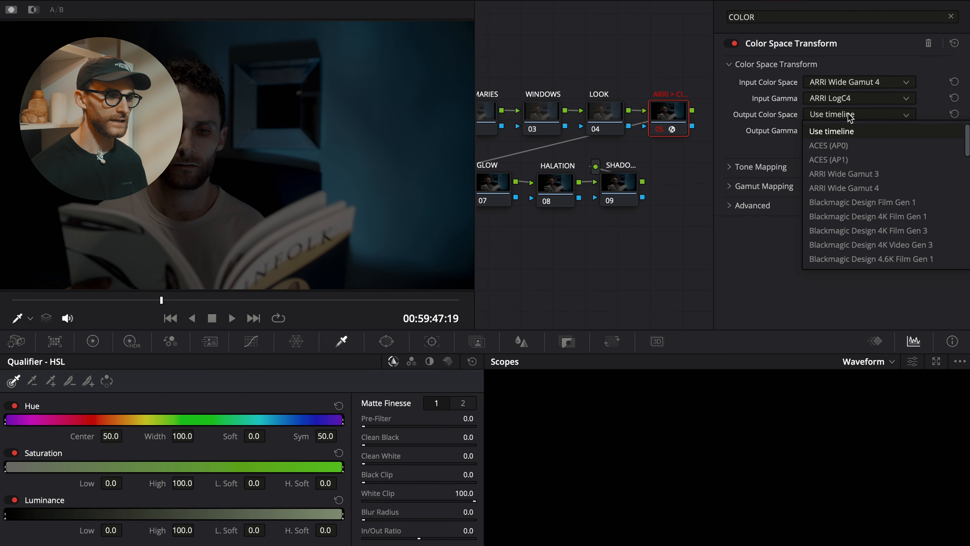
scroll(856, 205, "down", 10)
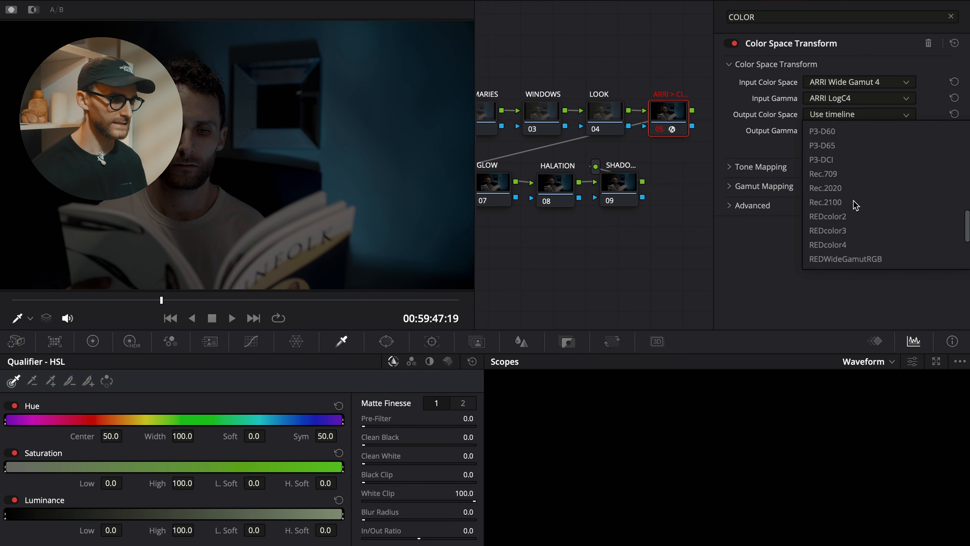
scroll(852, 189, "up", 2)
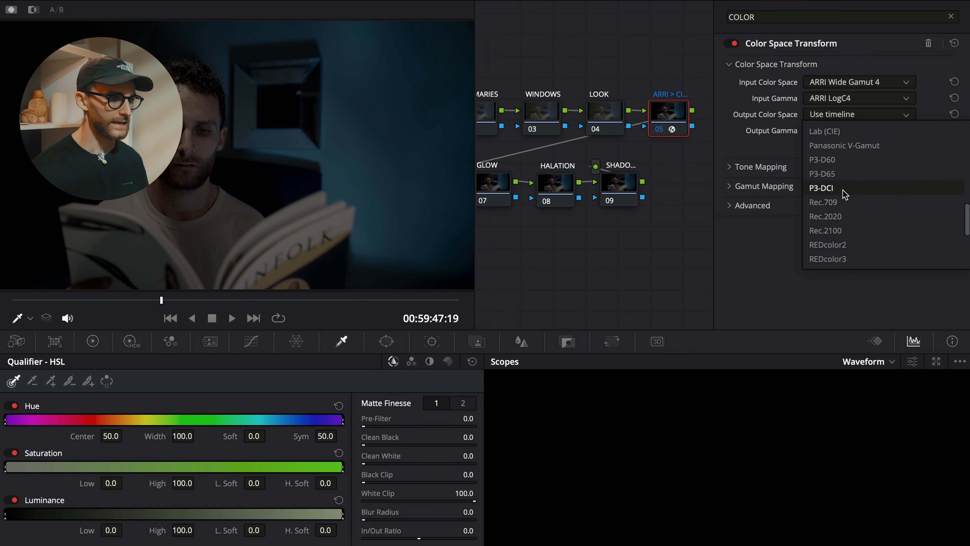
left_click(842, 202)
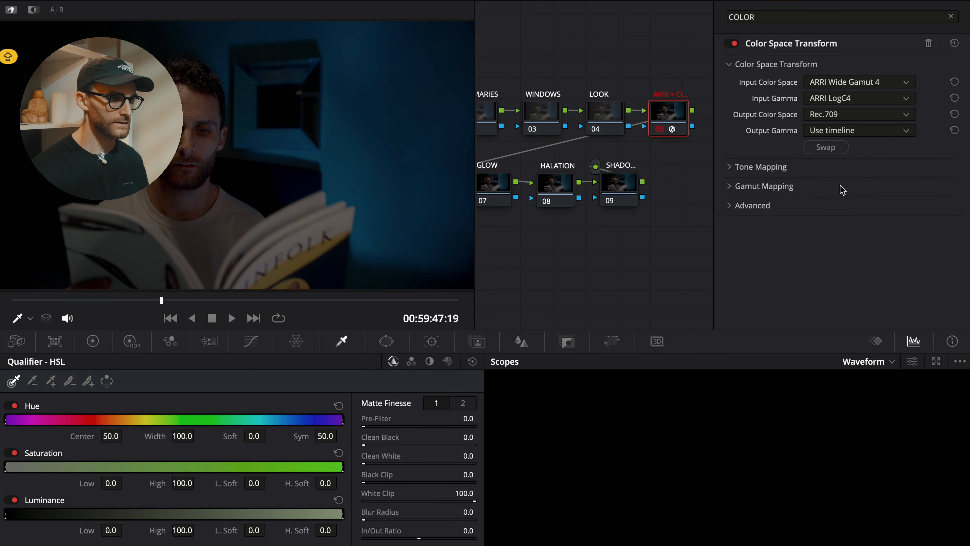
left_click(851, 130)
scroll(855, 214, "down", 5)
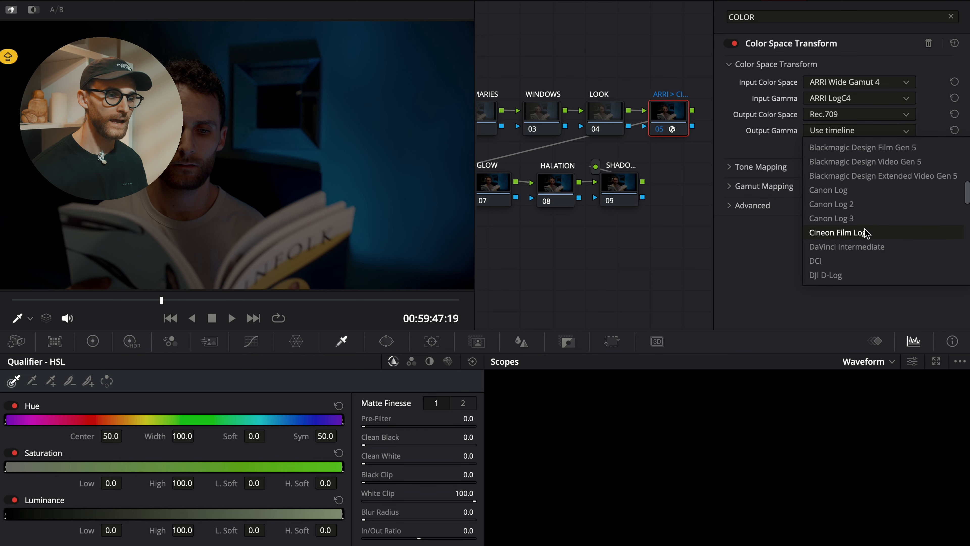
left_click(866, 232)
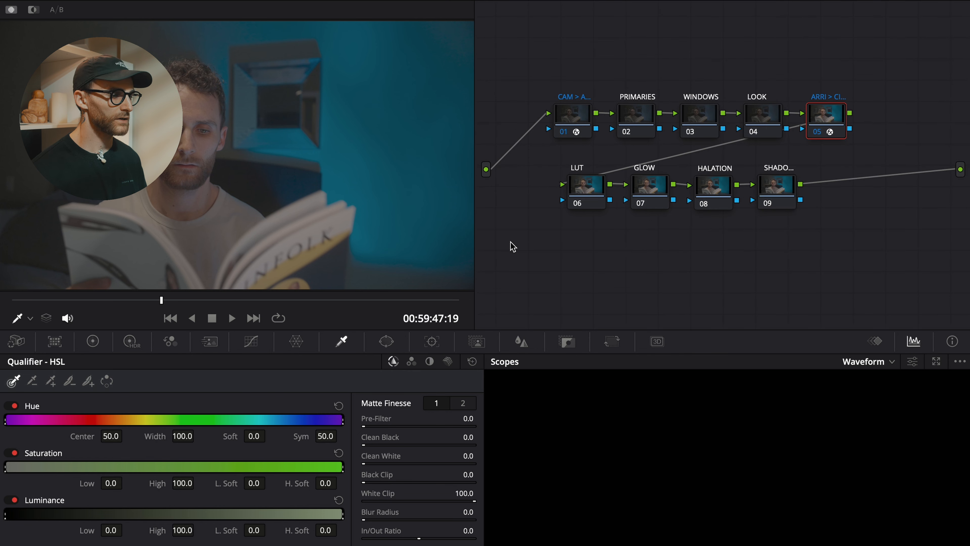
Step: Apply the Film Looks LUT Rec709 Kodak 2383 D55 to the LUT node 06
left_click(586, 195)
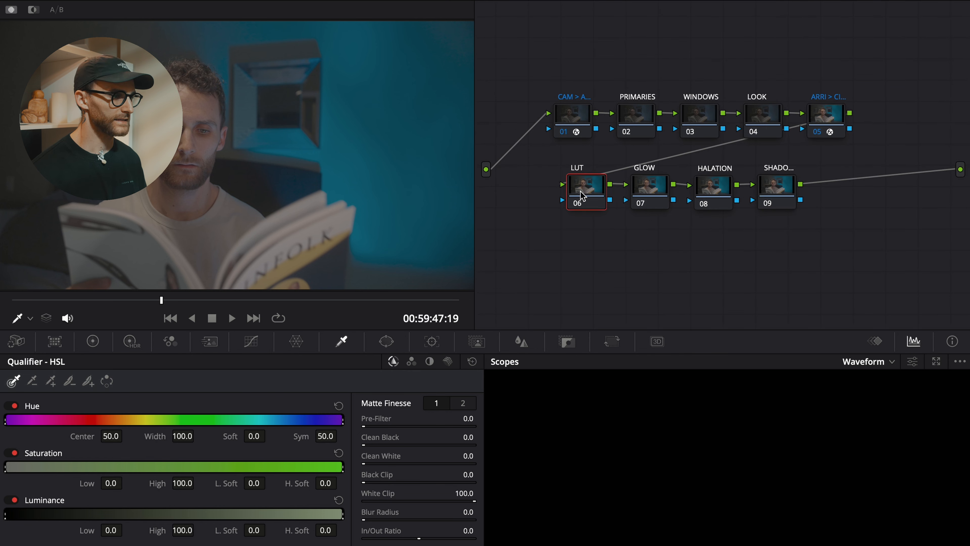
right_click(582, 194)
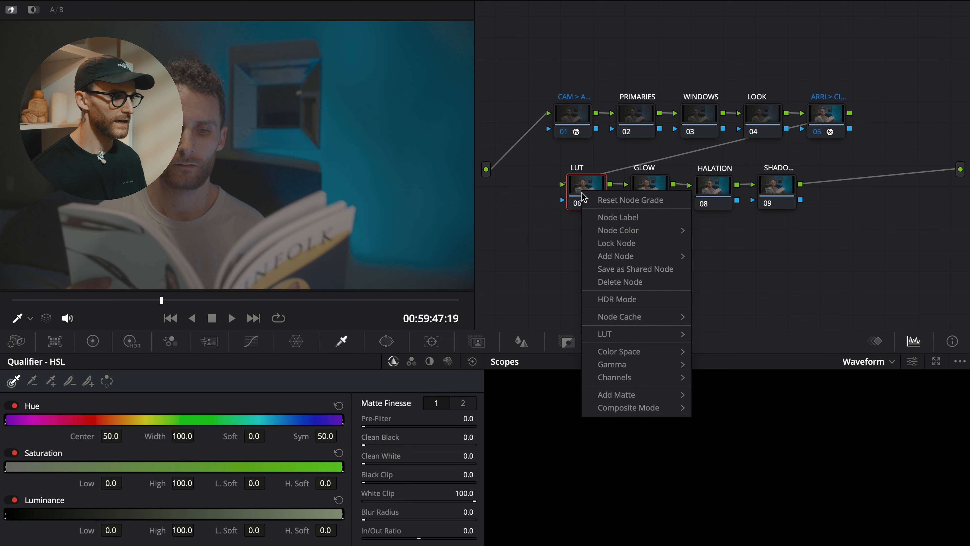
mouse_move(616, 336)
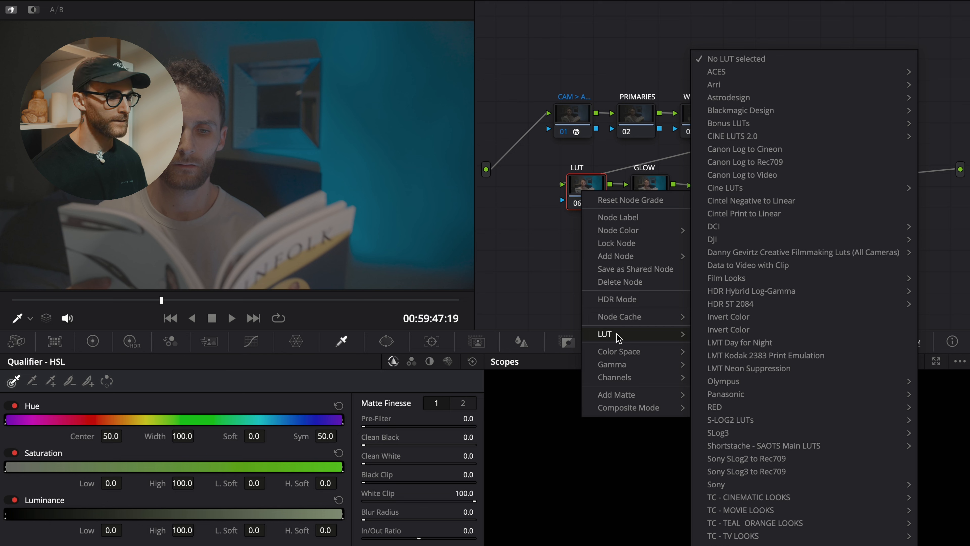
mouse_move(745, 279)
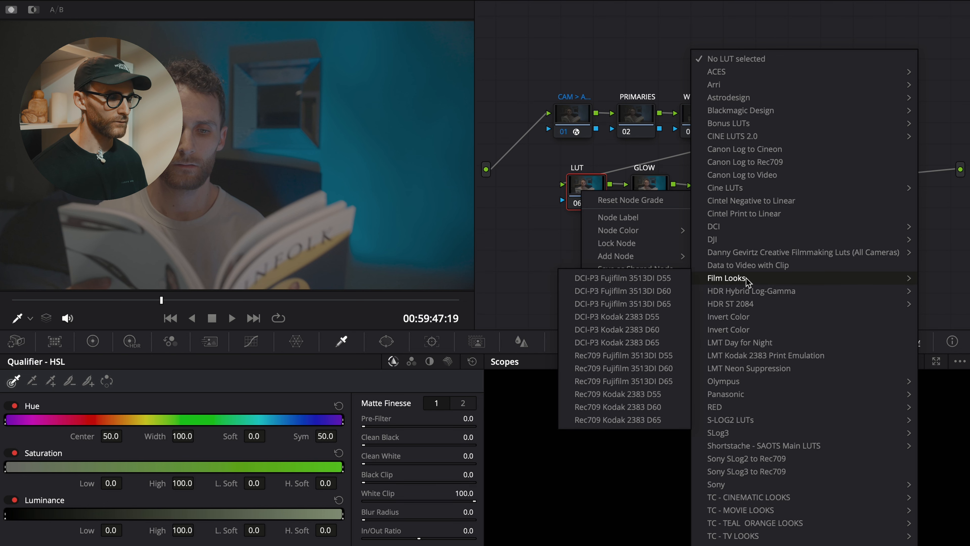
left_click(641, 397)
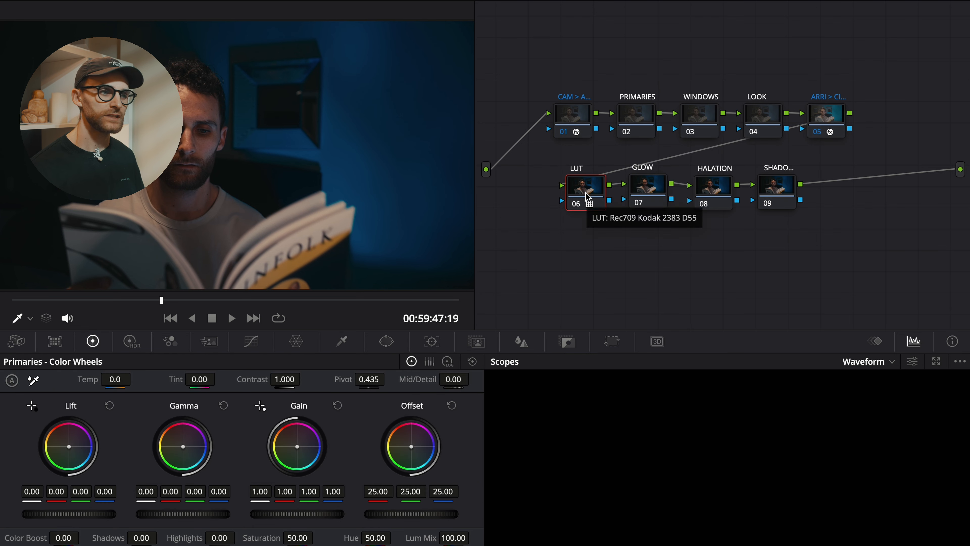
Step: On the PRIMARIES node, lower the Offset wheel's red channel to about 21.96 and its green channel to about 22.28
left_click(634, 121)
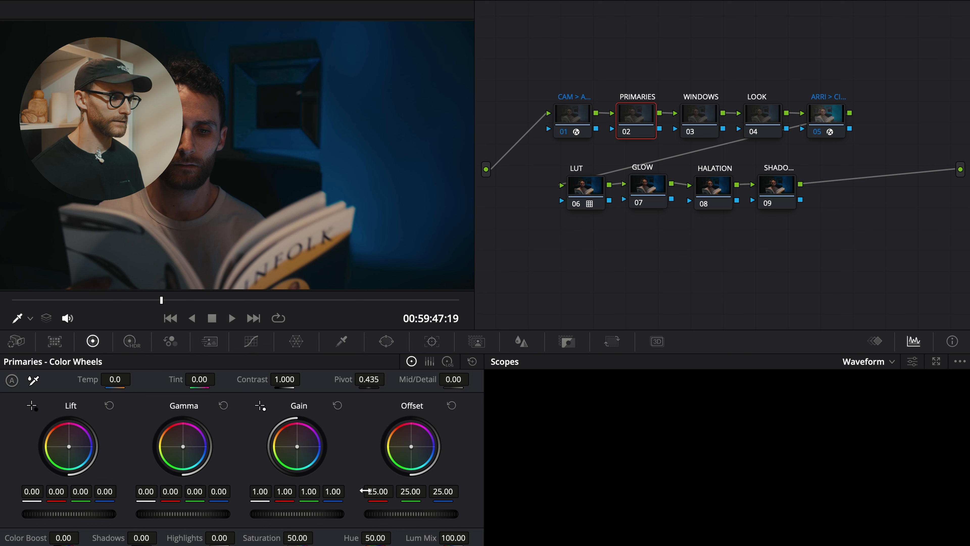
left_click_drag(365, 492, 350, 498)
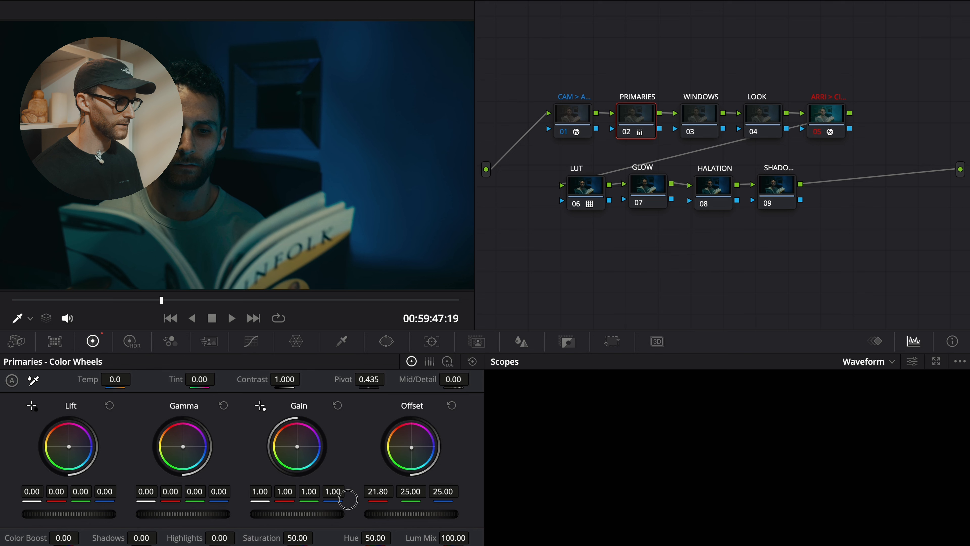
left_click_drag(348, 499, 349, 498)
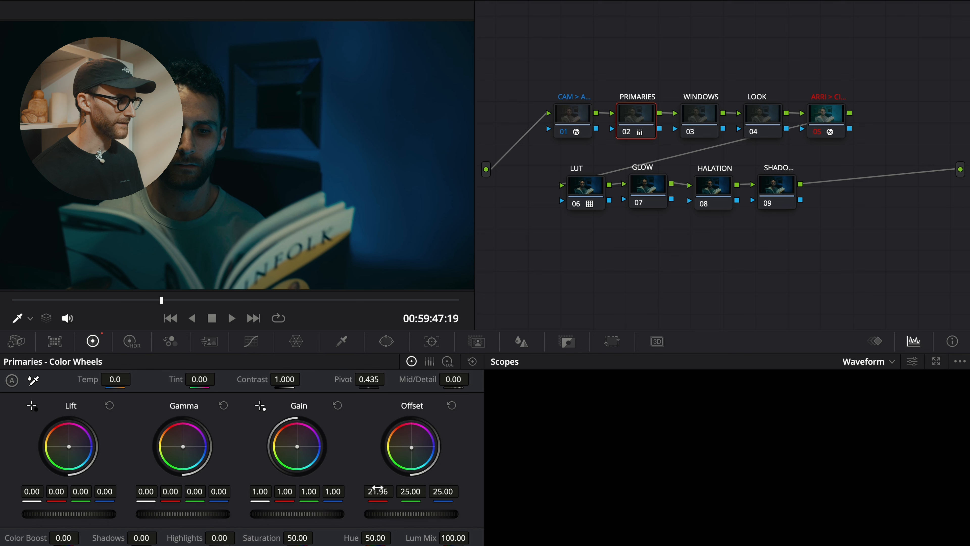
left_click_drag(413, 503, 398, 506)
left_click_drag(398, 506, 396, 508)
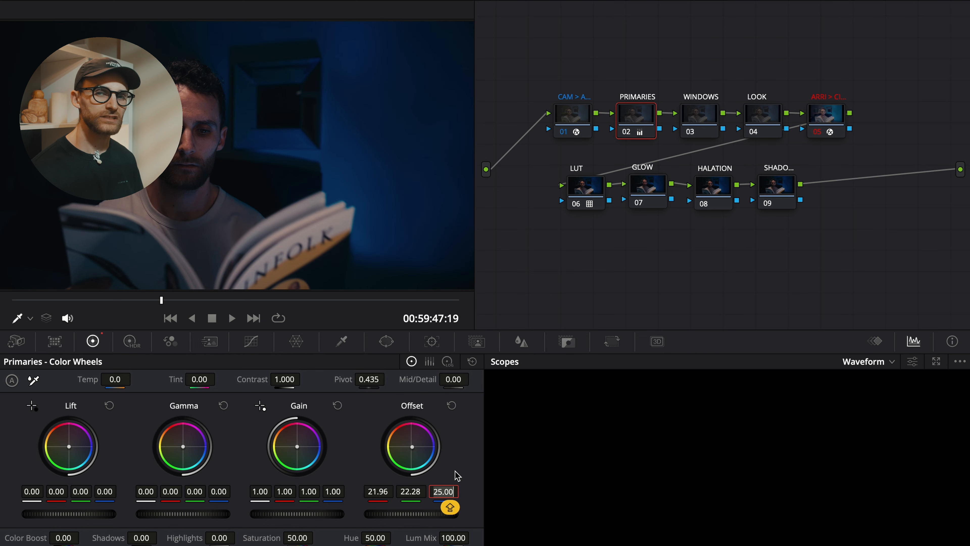
key("Return")
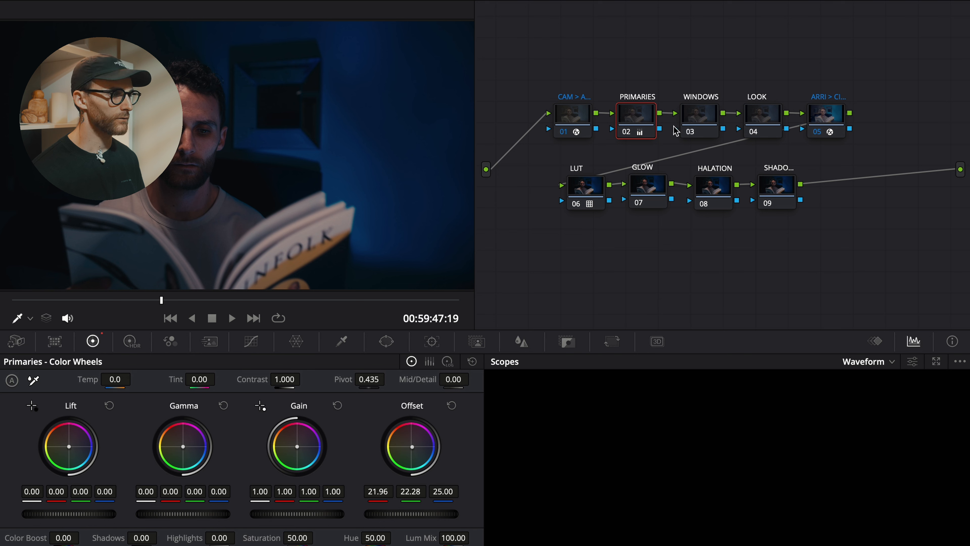
Step: Move the WINDOWS node 03 above the upper node row, between PRIMARIES and LOOK
left_click(703, 115)
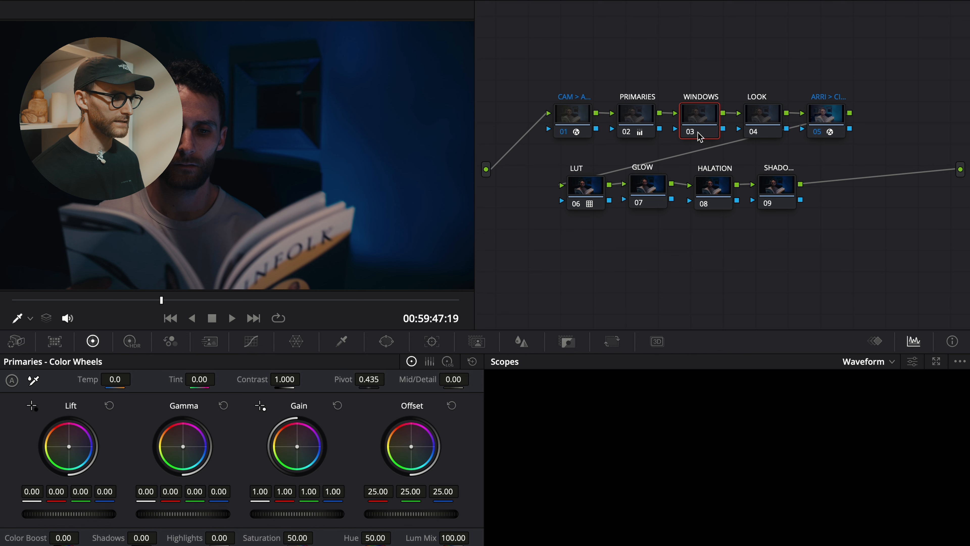
left_click_drag(699, 136, 675, 68)
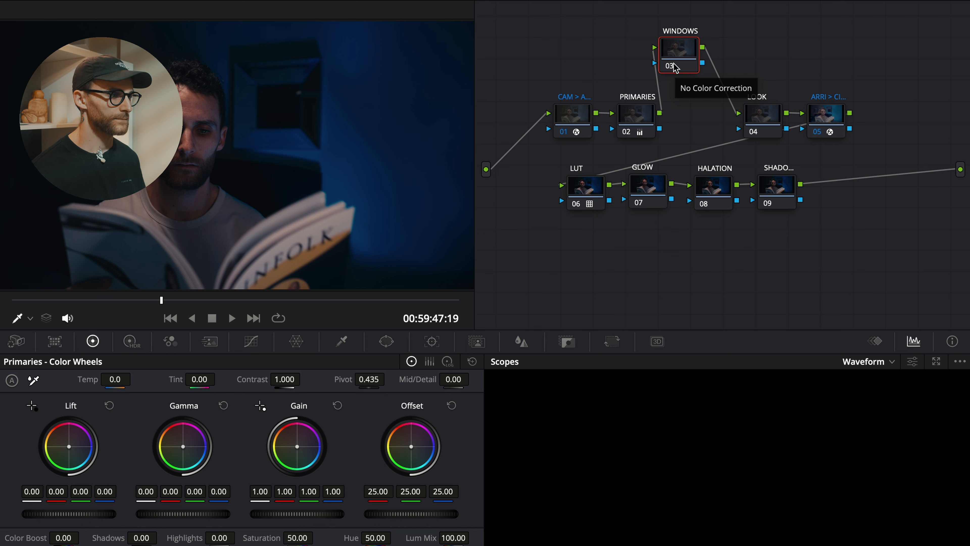
left_click_drag(676, 68, 682, 67)
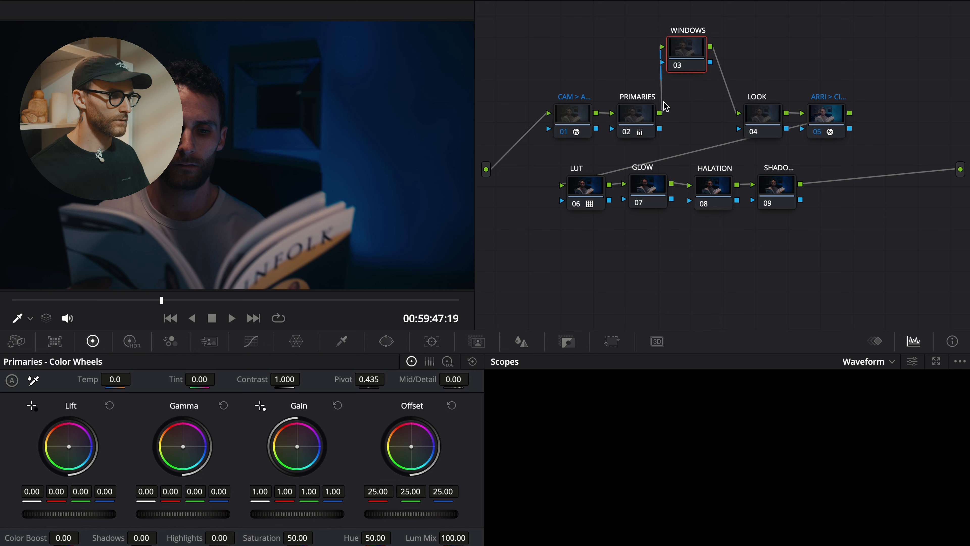
Step: Add a circular power window to the WINDOWS node and stretch it into a tall ellipse, size about 53.13 and aspect about 33.52
left_click(386, 342)
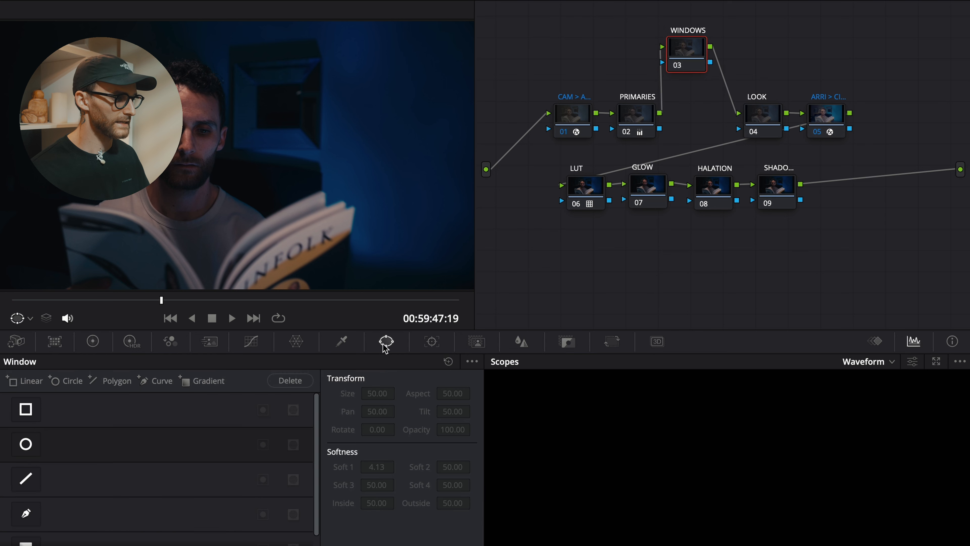
left_click(25, 443)
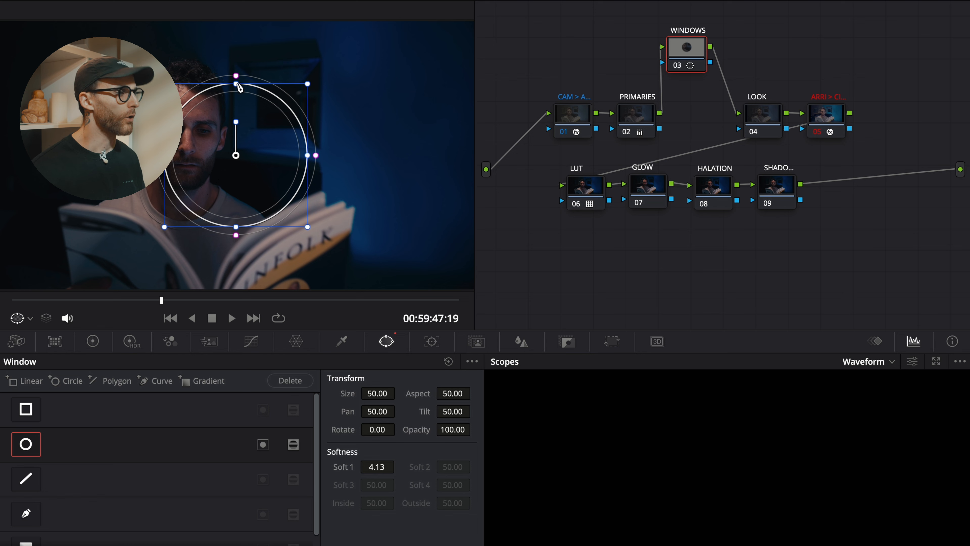
left_click_drag(236, 84, 230, 22)
scroll(229, 103, "down", 5)
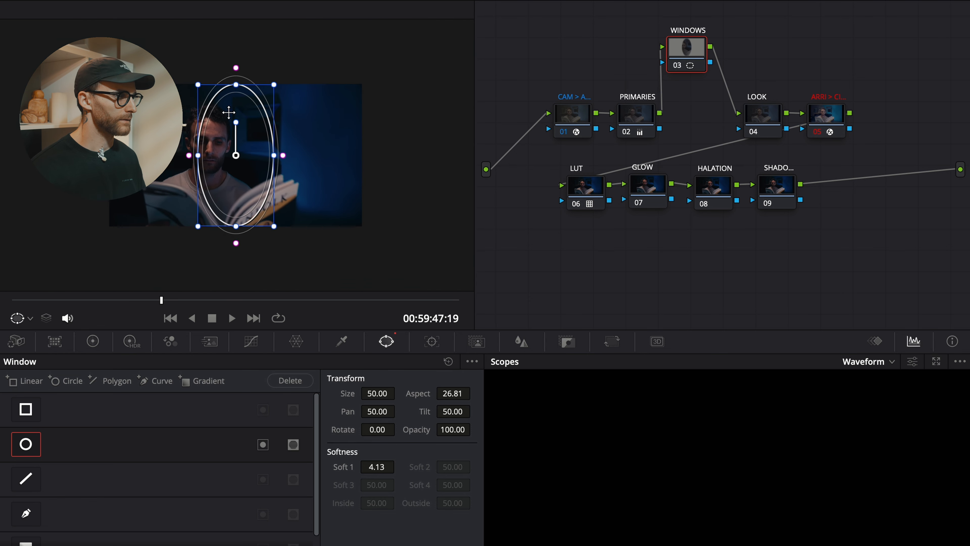
scroll(229, 107, "up", 1)
left_click_drag(281, 74, 331, 42)
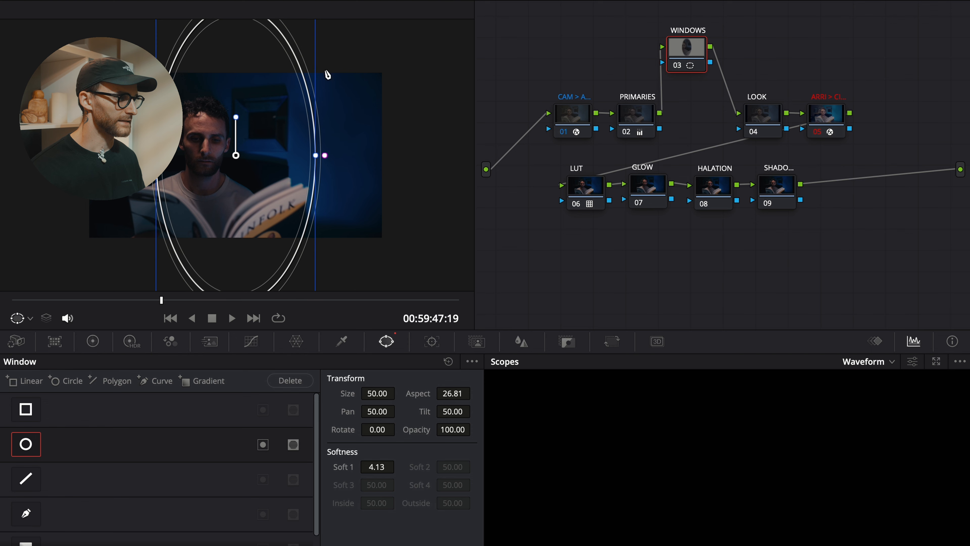
scroll(302, 132, "down", 2)
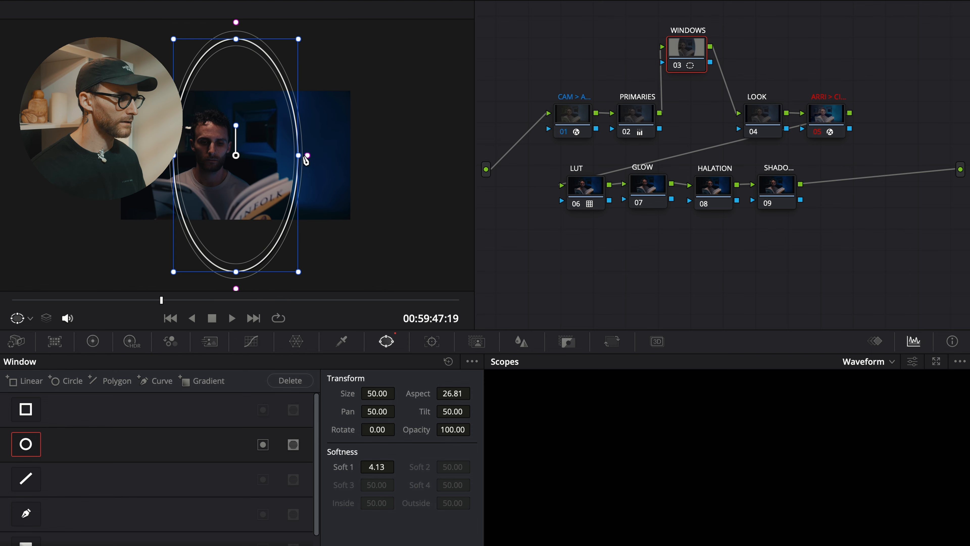
left_click_drag(299, 155, 313, 154)
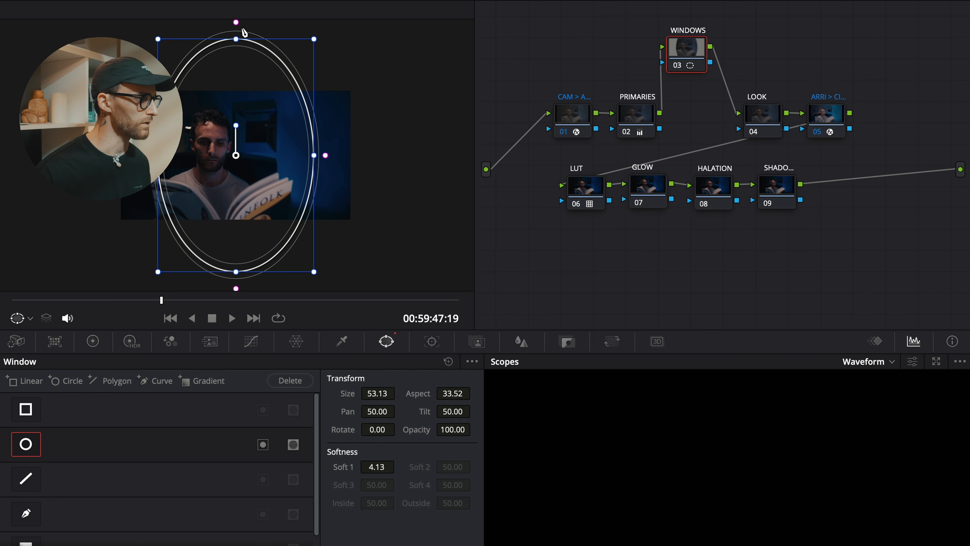
Step: Soften the elliptical window to about 14.84, enlarge it to size about 55.86 and aspect about 39.38, and check its matte with Highlight
left_click_drag(236, 21, 239, 14)
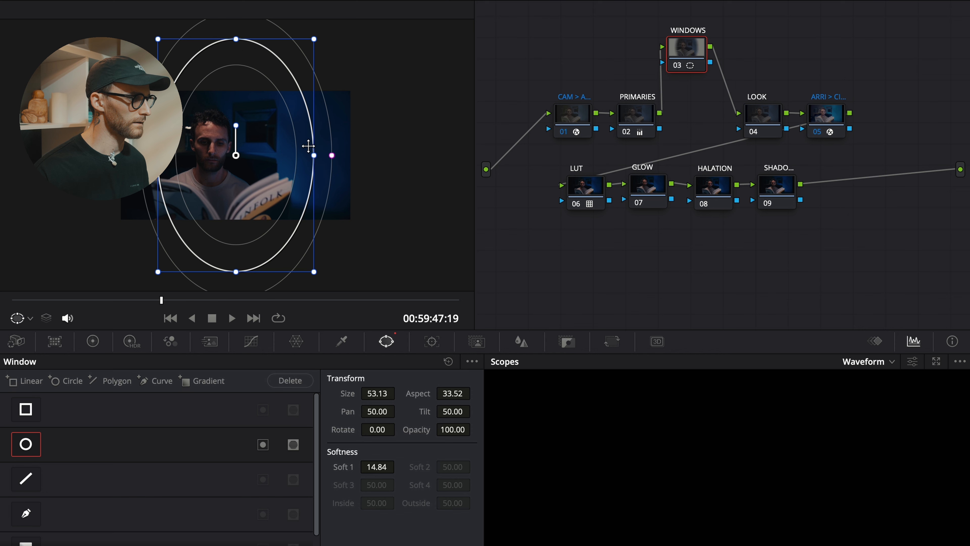
left_click_drag(314, 155, 328, 154)
left_click_drag(328, 45, 335, 35)
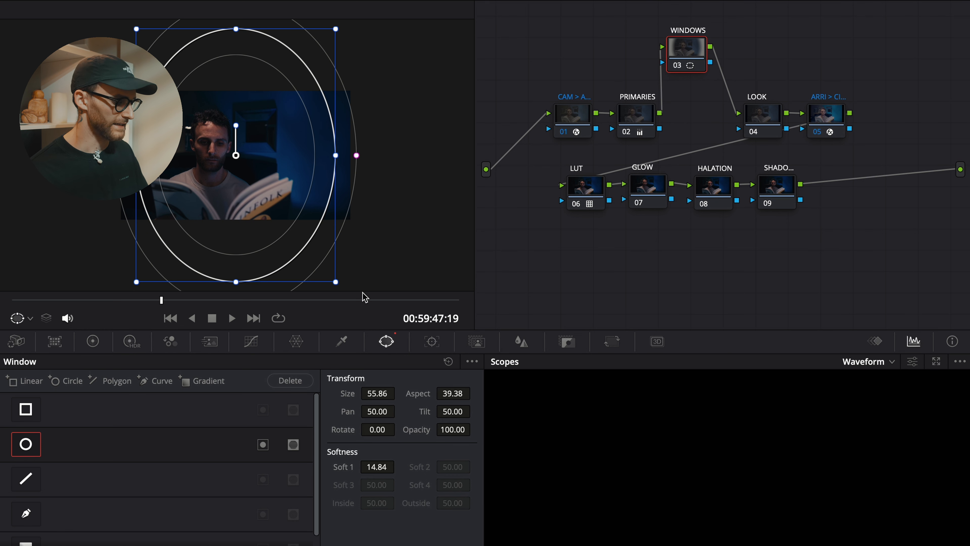
key("shift+h")
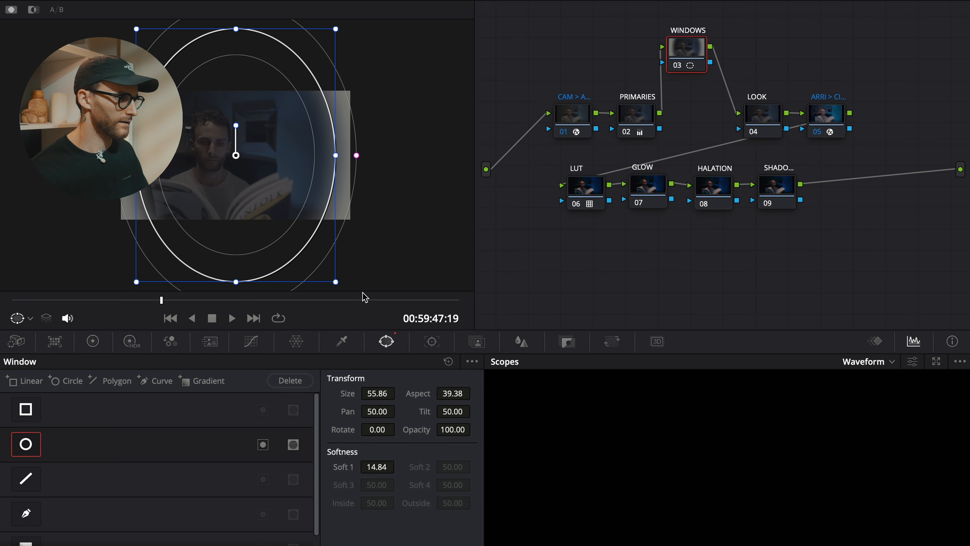
key("shift+h")
key("shift+h")
key("shift+h")
key("shift+z")
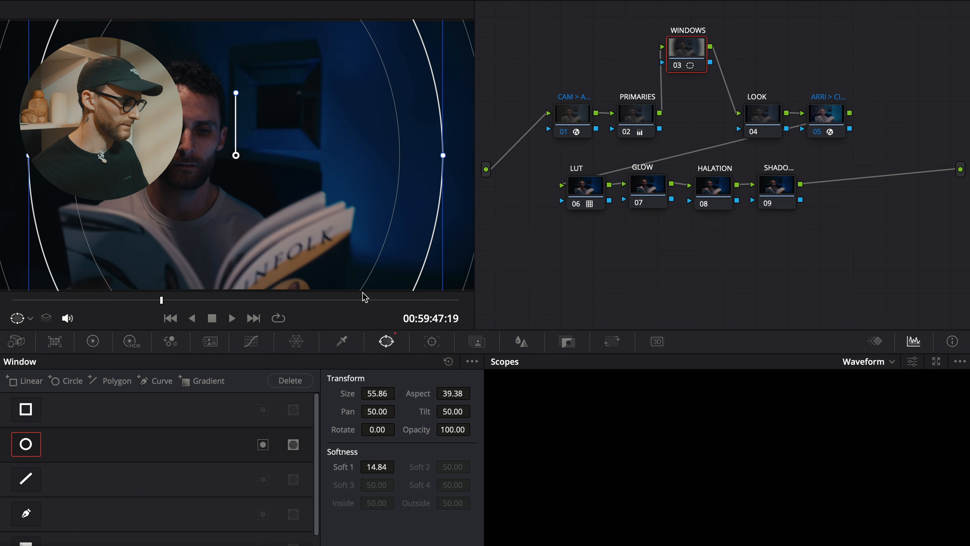
Step: Increase the elliptical window's Soft 1 value to about 25.45 and check the feathered matte with Highlight
scroll(306, 219, "down", 2)
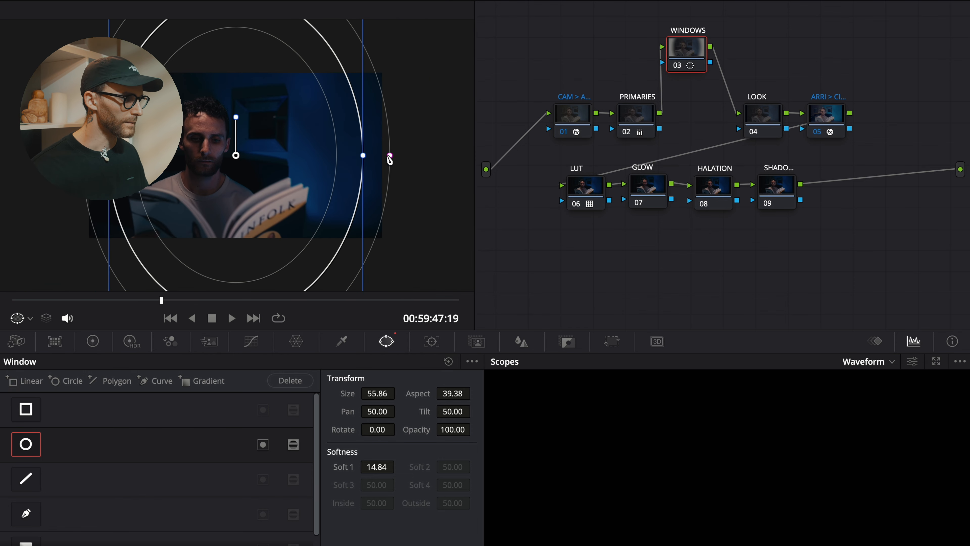
mouse_move(390, 155)
left_mouse_down()
mouse_move(407, 152)
mouse_move(405, 164)
left_mouse_up()
key("shift+h")
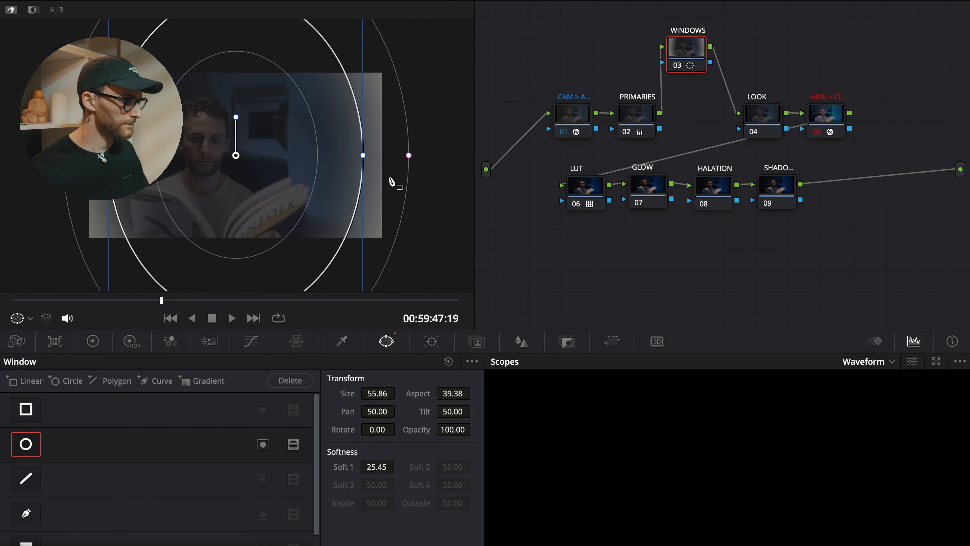
key("shift+h")
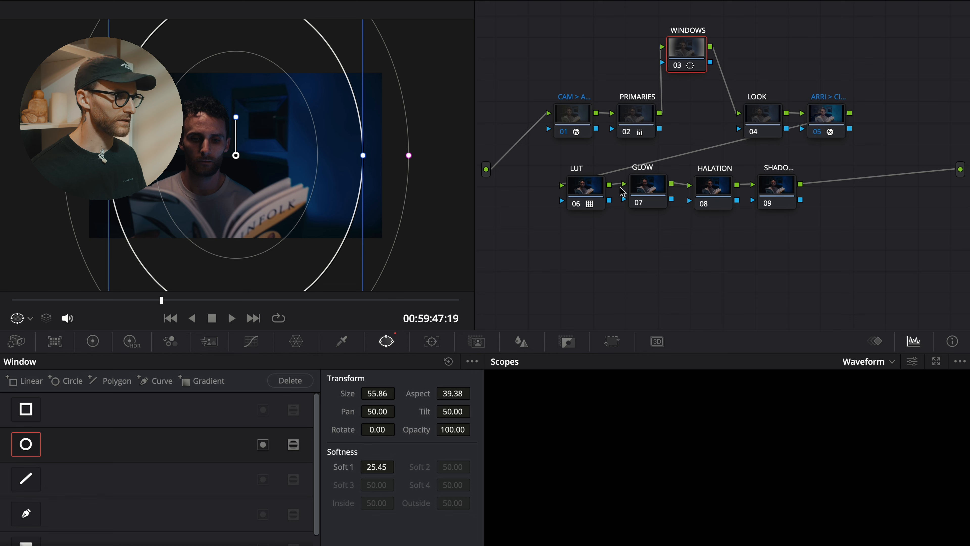
Step: In the HDR color wheels, preview the Light, Shadow and Dark zones and set the Shadow exposure to 1.00
left_click(95, 340)
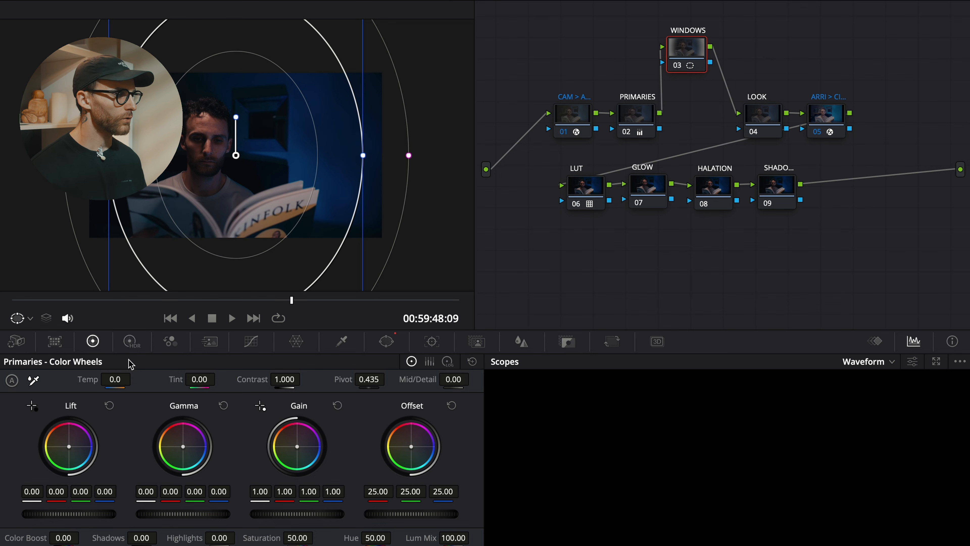
left_click(131, 341)
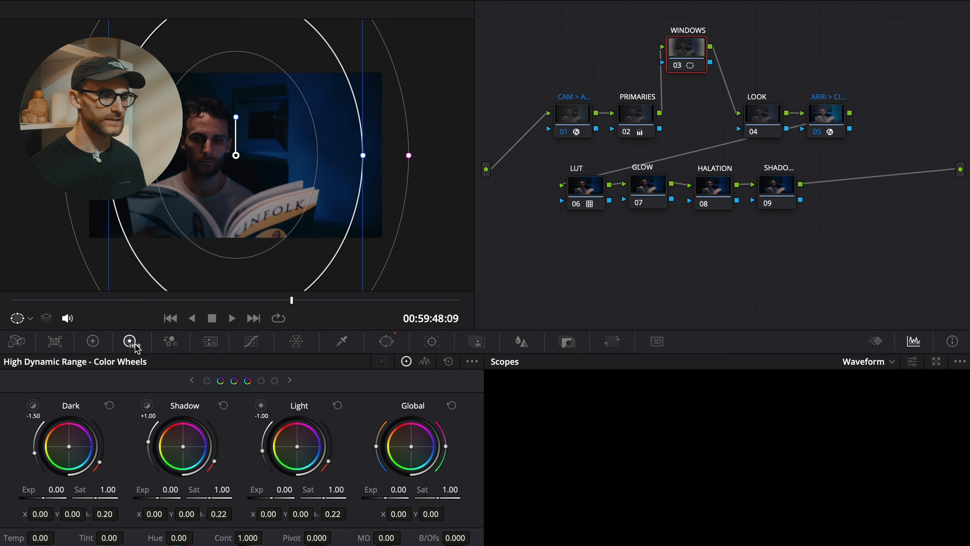
left_click(265, 408)
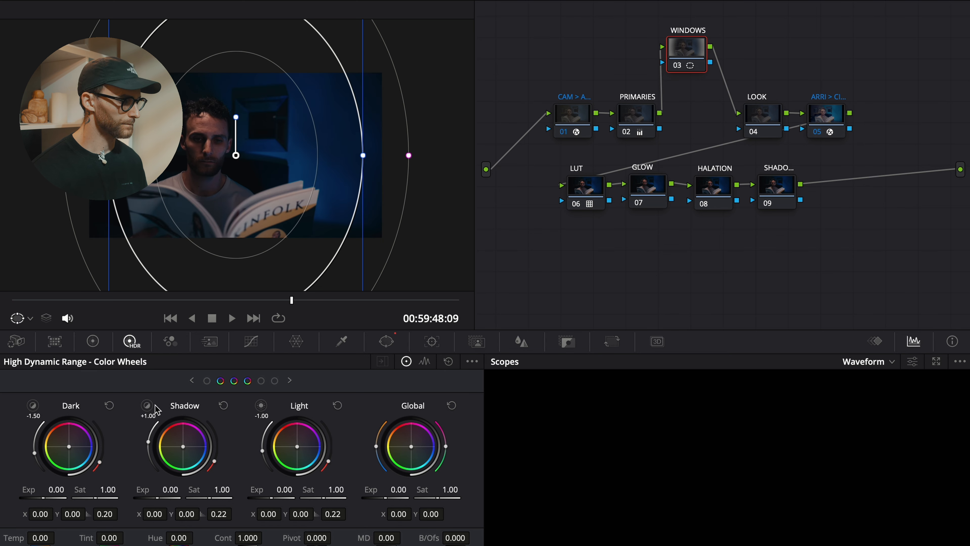
left_click(146, 405)
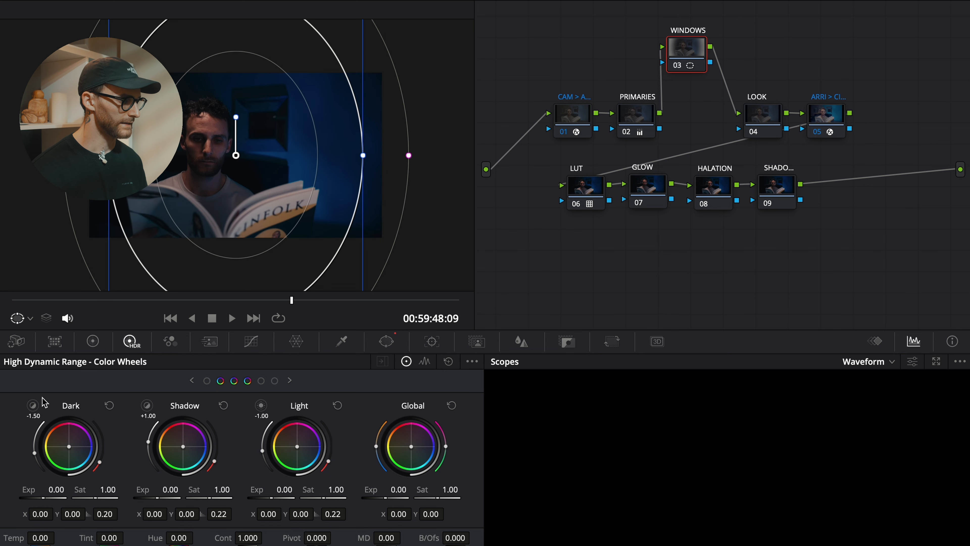
left_click(33, 405)
left_click(146, 406)
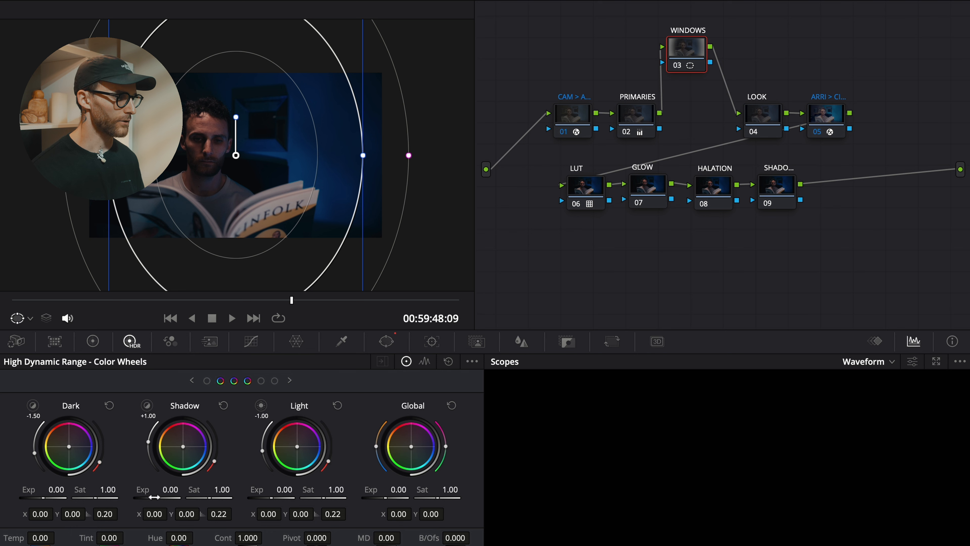
left_click(171, 490)
left_click(142, 461)
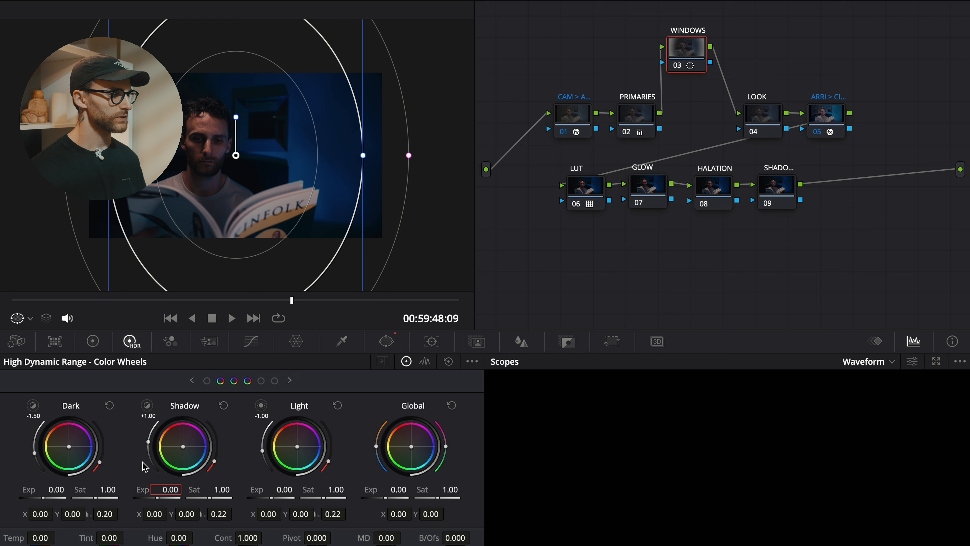
left_click(163, 491)
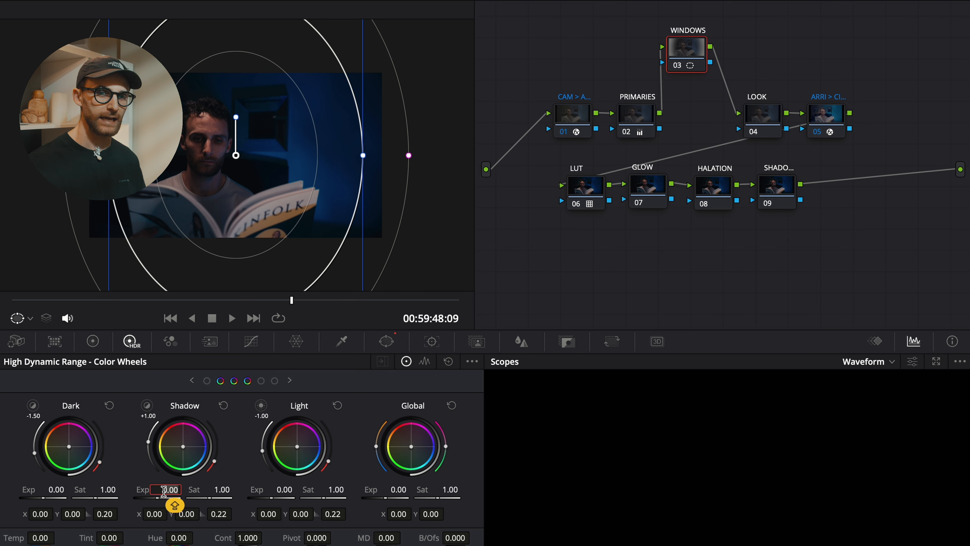
type("1")
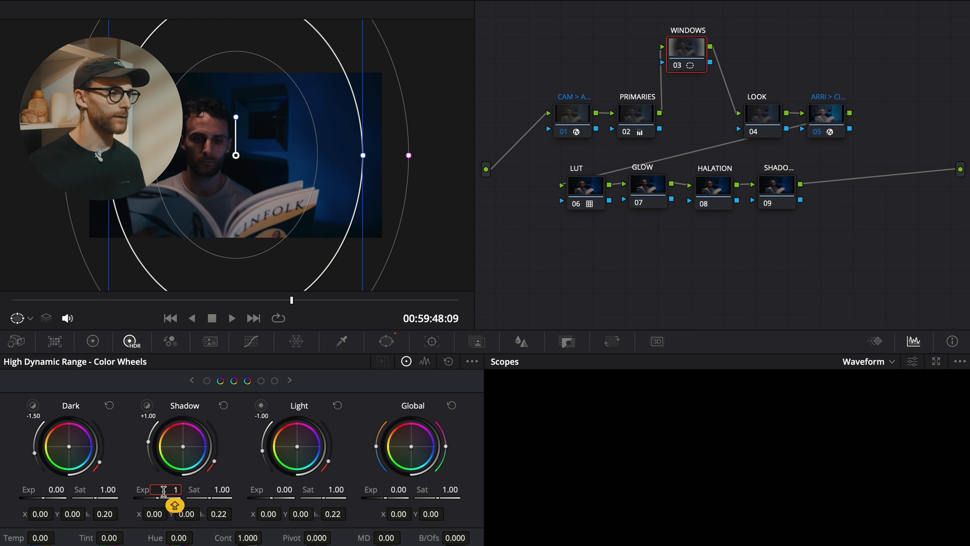
key("Return")
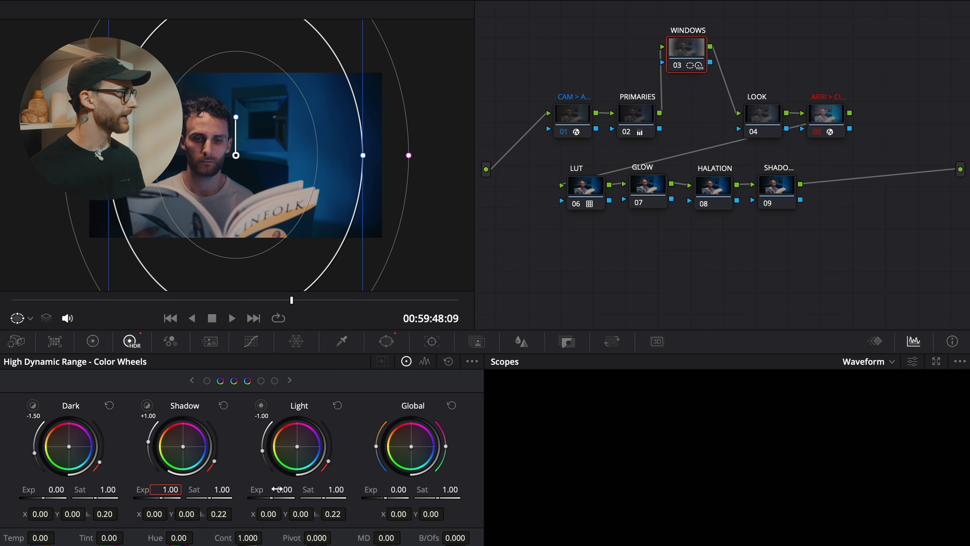
Step: Set the HDR Light zone's exposure to -0.30 on the WINDOWS node
left_click(277, 489)
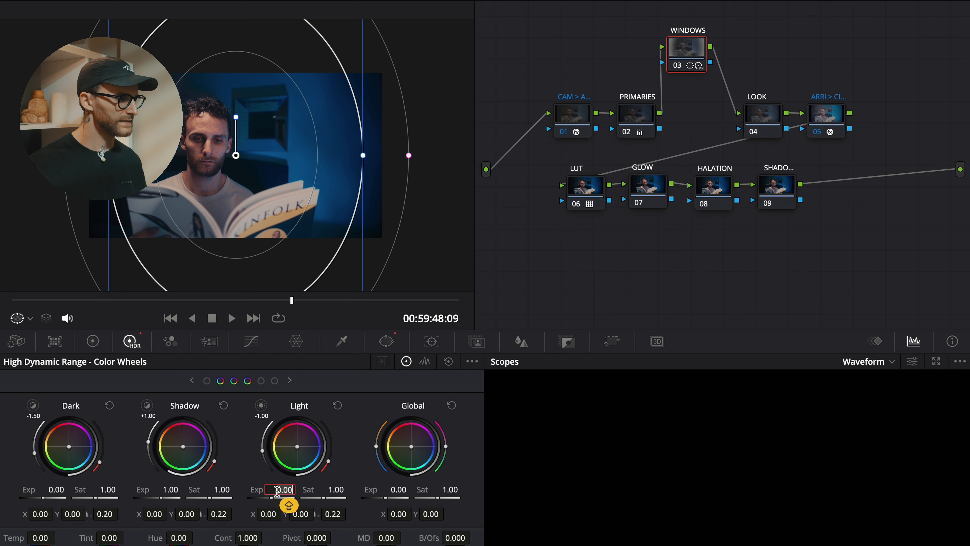
type("-")
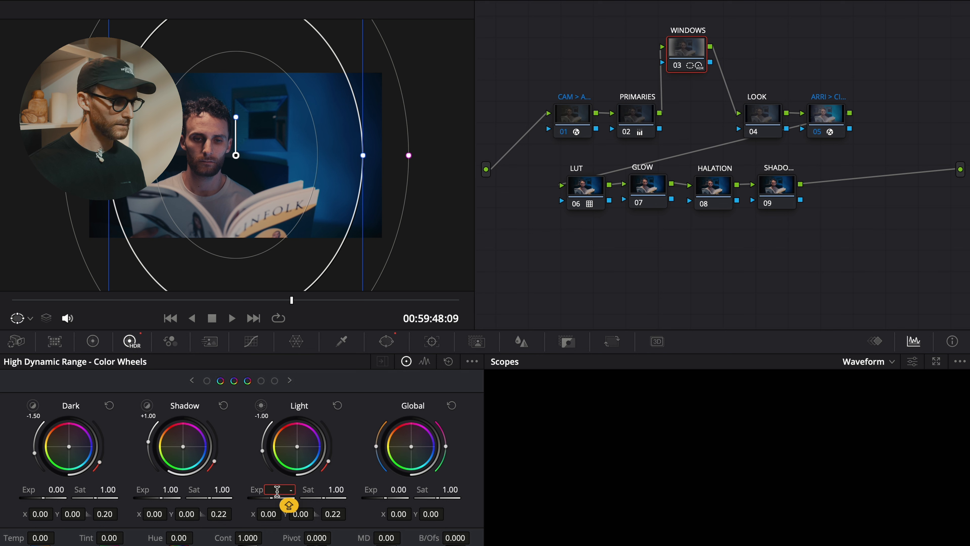
type("0.3")
key("Return")
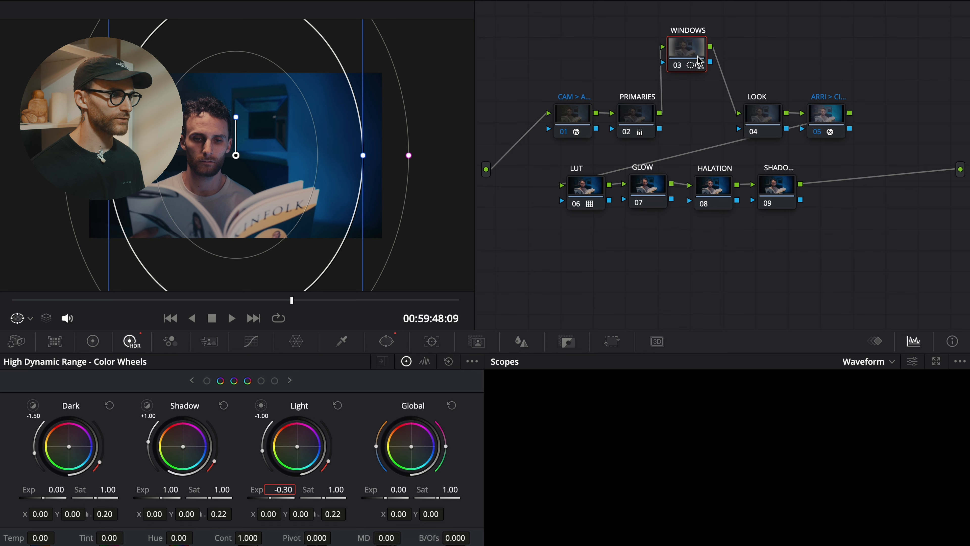
Step: Add an outside node after the WINDOWS node and check its inverted matte with Highlight
mouse_move(695, 56)
left_mouse_down()
mouse_move(696, 29)
mouse_move(694, 56)
left_mouse_up()
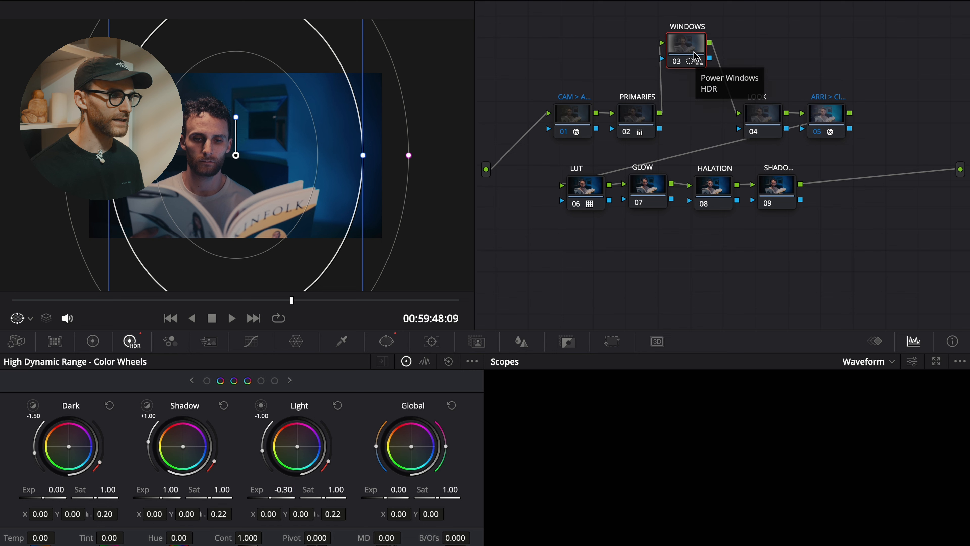
right_click(694, 56)
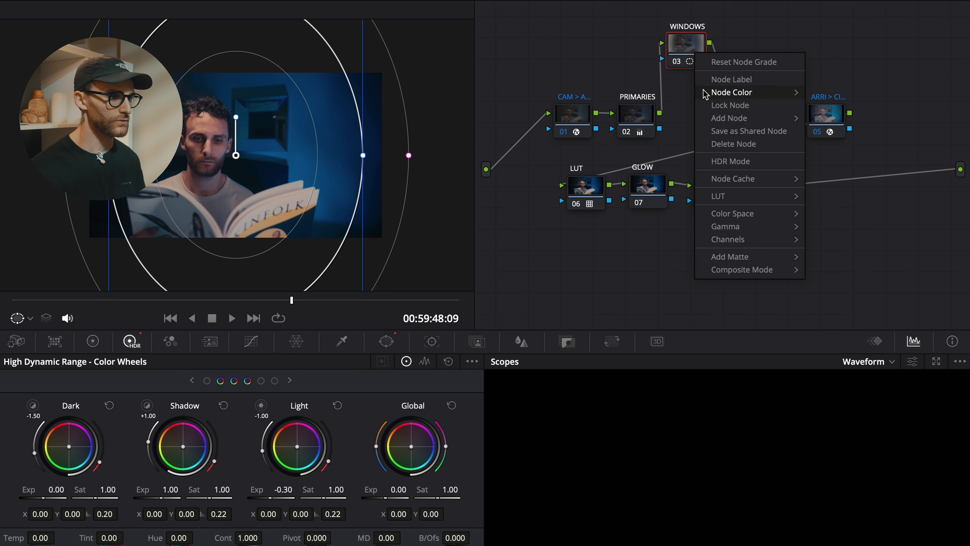
mouse_move(722, 119)
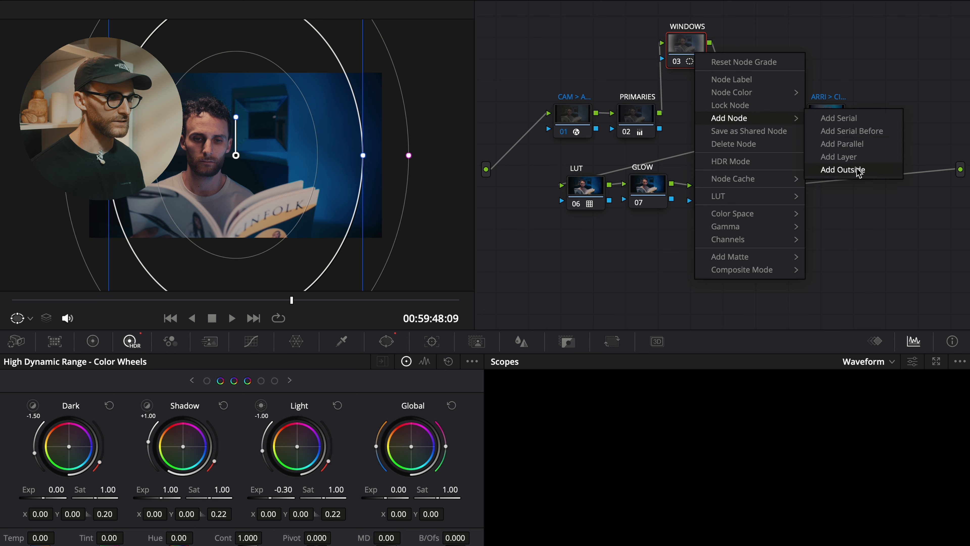
left_click(827, 50)
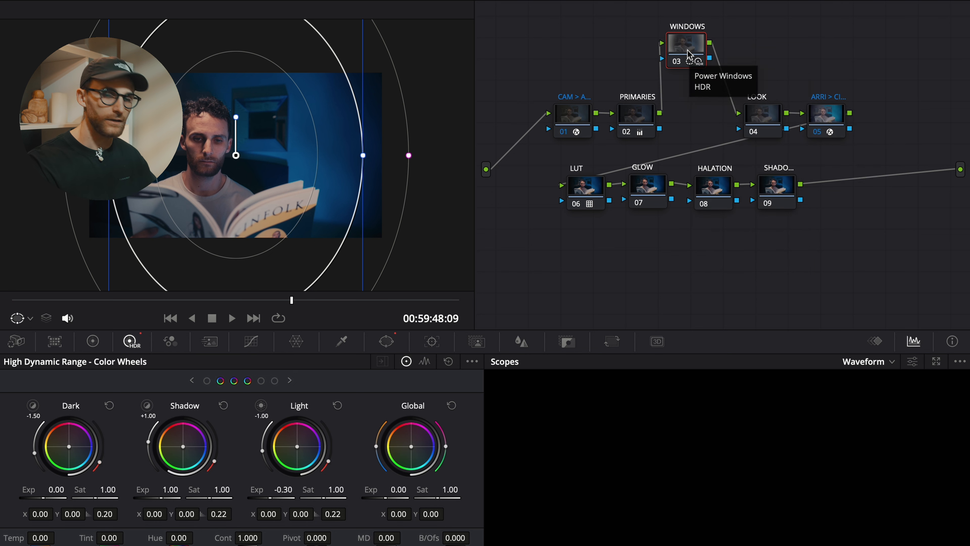
key("alt+s")
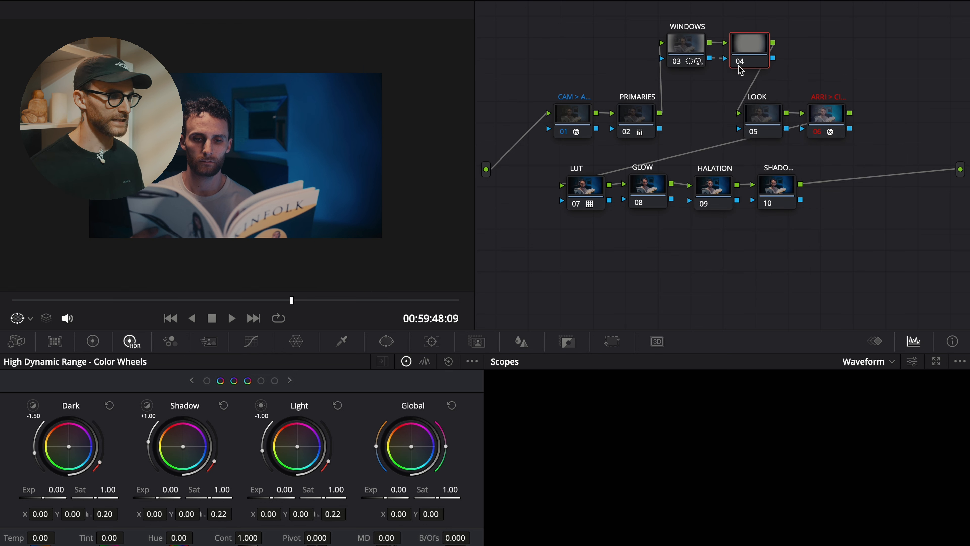
left_click_drag(747, 50, 745, 49)
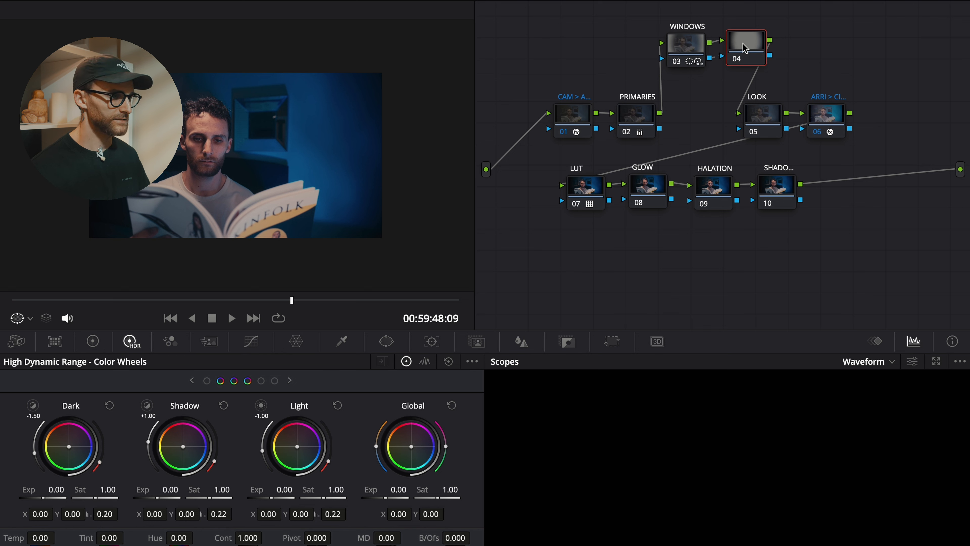
key("shift+h")
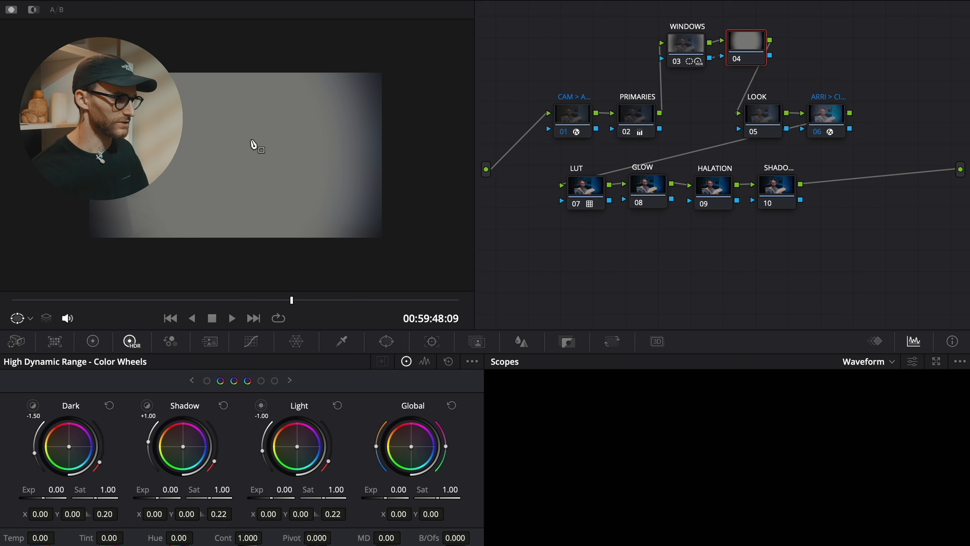
key("shift+h")
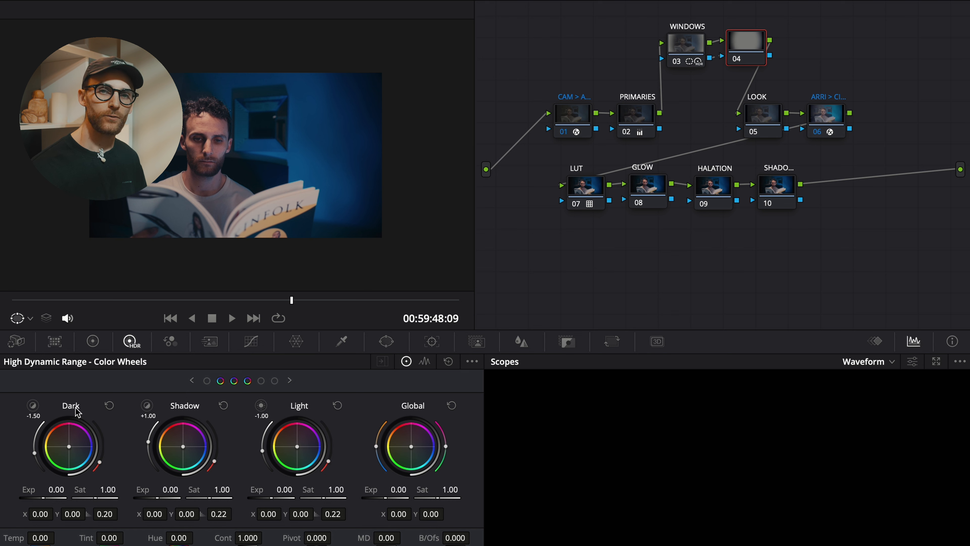
Step: Set the HDR Dark zone's exposure to -0.30 on the outside node
double_click(50, 486)
type("-.3")
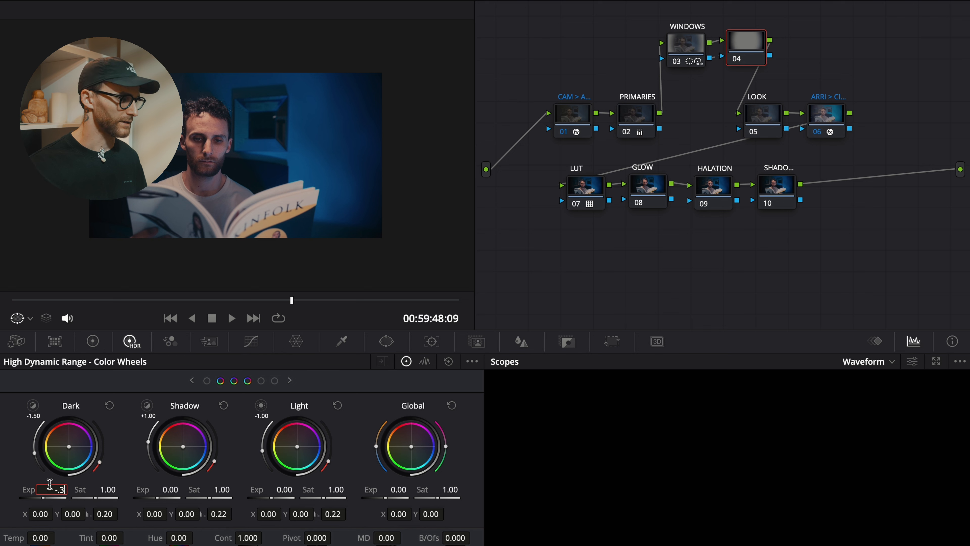
key("Return")
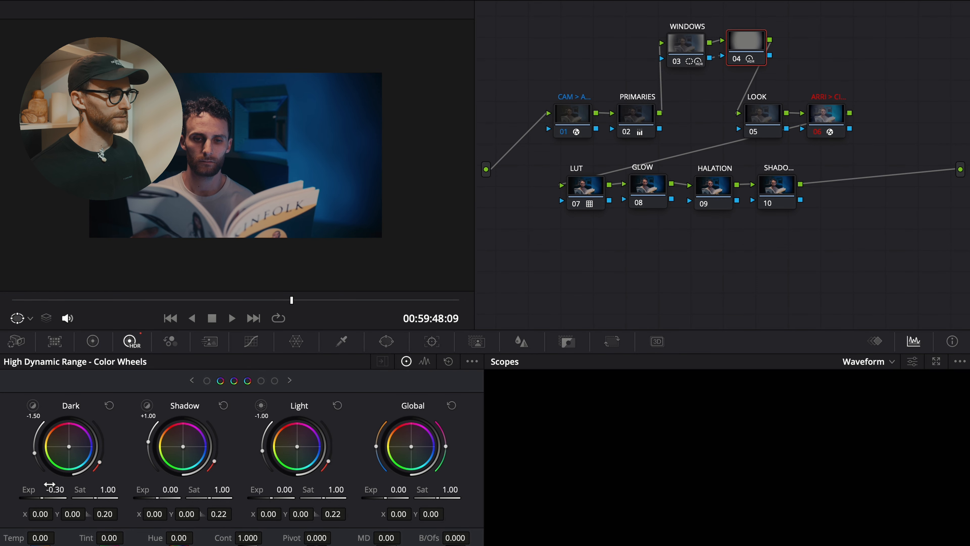
Step: Move the LOOK and ARRI > Cineon nodes aside, then add a layer node to node 04 and place it beneath WINDOWS
left_click_drag(814, 47, 769, 123)
left_click_drag(758, 123, 850, 127)
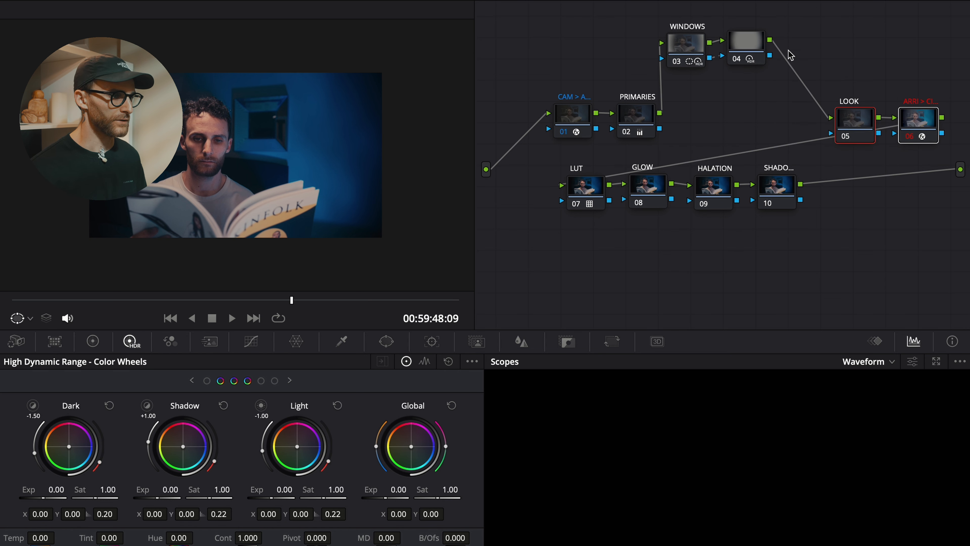
left_click(742, 50)
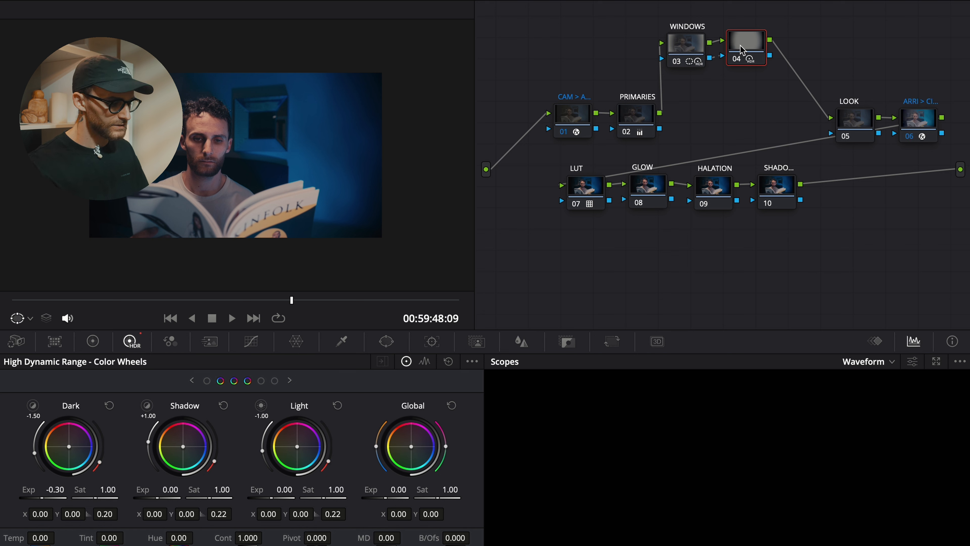
key("alt+l")
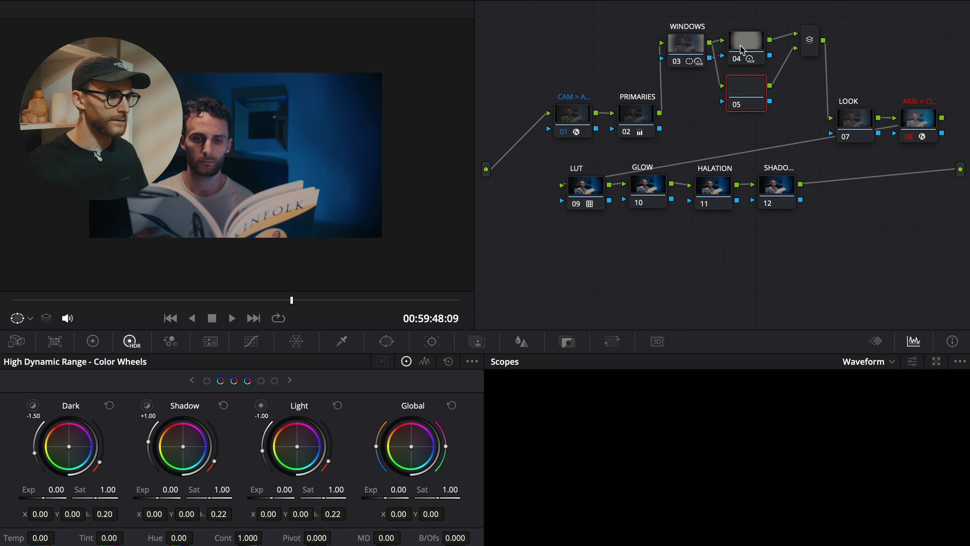
left_click_drag(746, 108, 710, 116)
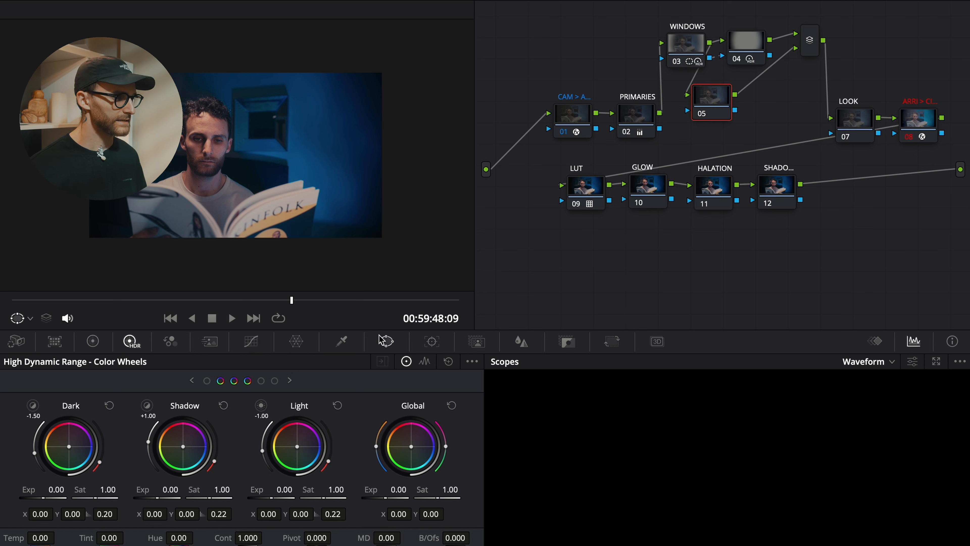
Step: Add a gradient window to node 05, rotated about 179.14 with tilt about 32.3 and Soft 1 about 11.24, and check its matte with Highlight
left_click(385, 341)
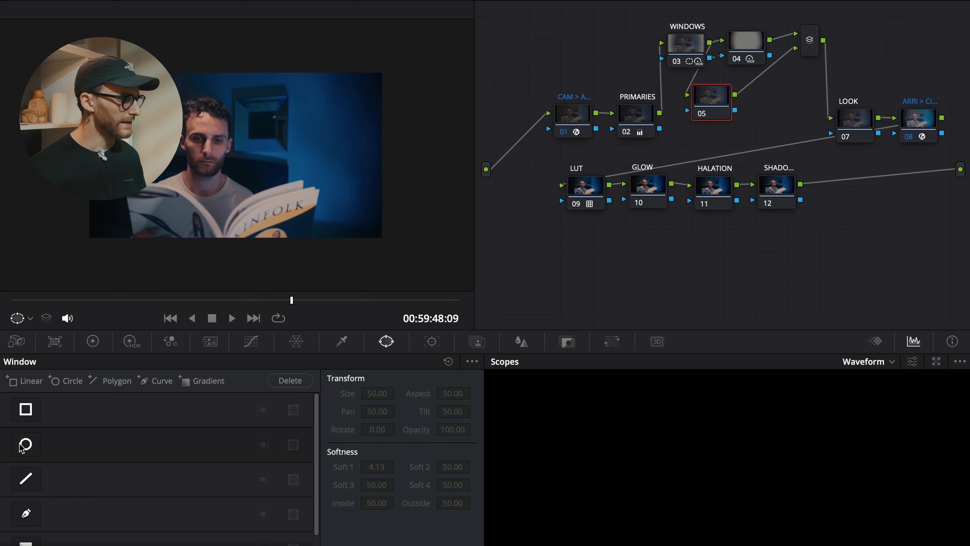
left_click(26, 540)
mouse_move(236, 155)
left_mouse_down()
mouse_move(238, 267)
mouse_move(197, 207)
mouse_move(238, 169)
left_mouse_up()
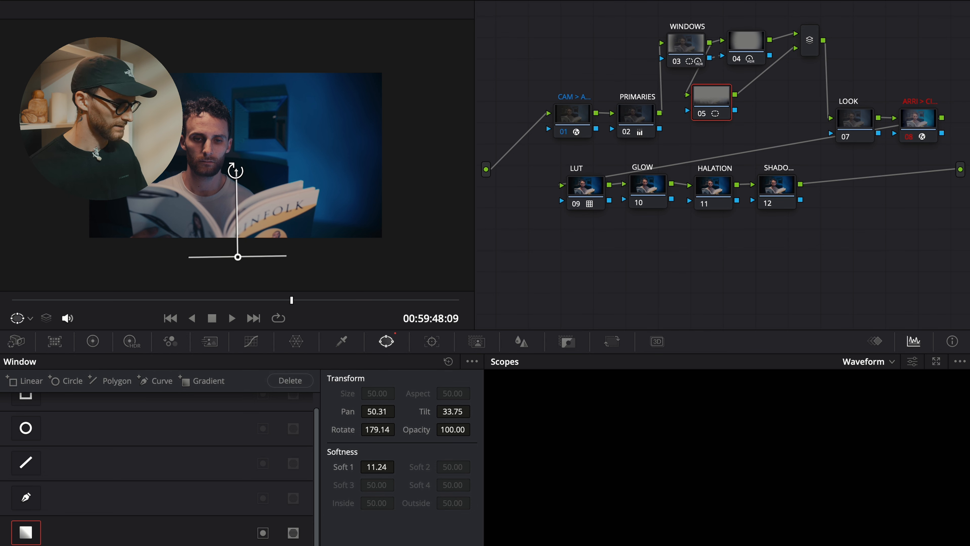
key("shift+h")
left_click_drag(239, 258, 238, 267)
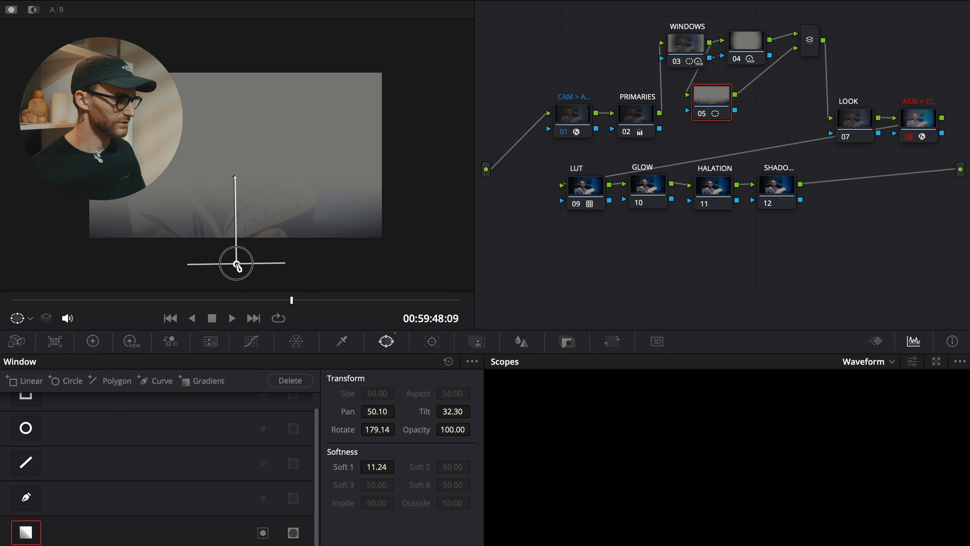
Step: Lower the primaries Gamma to -0.05 on the gradient window node
left_click(94, 342)
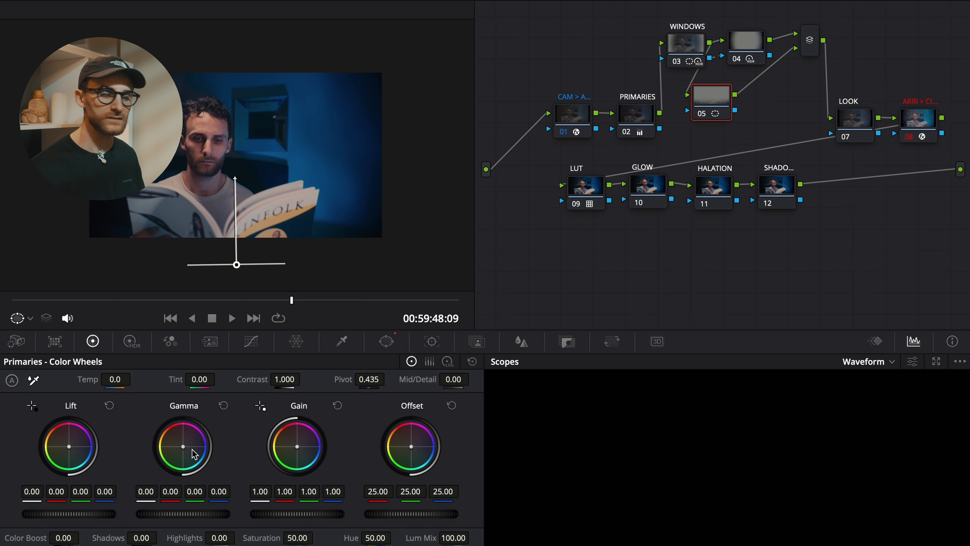
left_click_drag(172, 520, 41, 518)
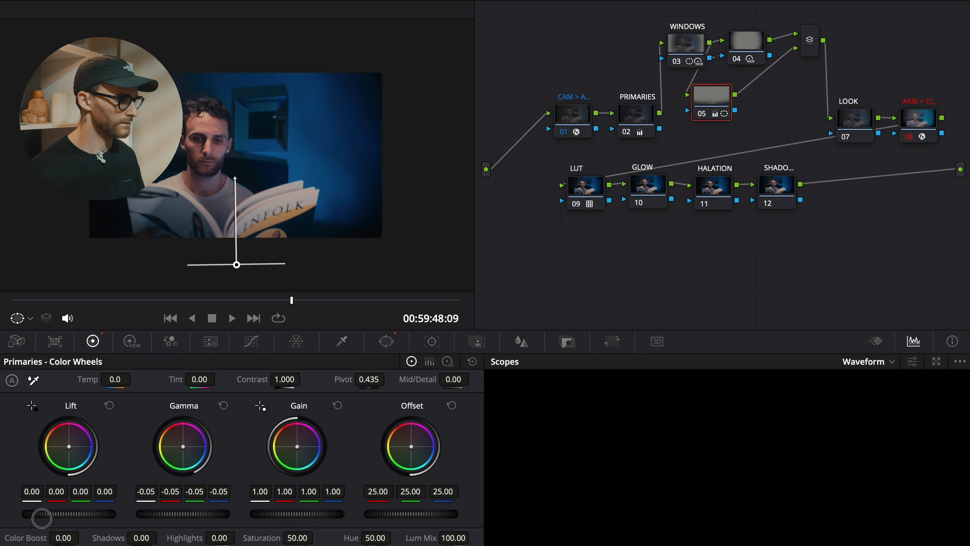
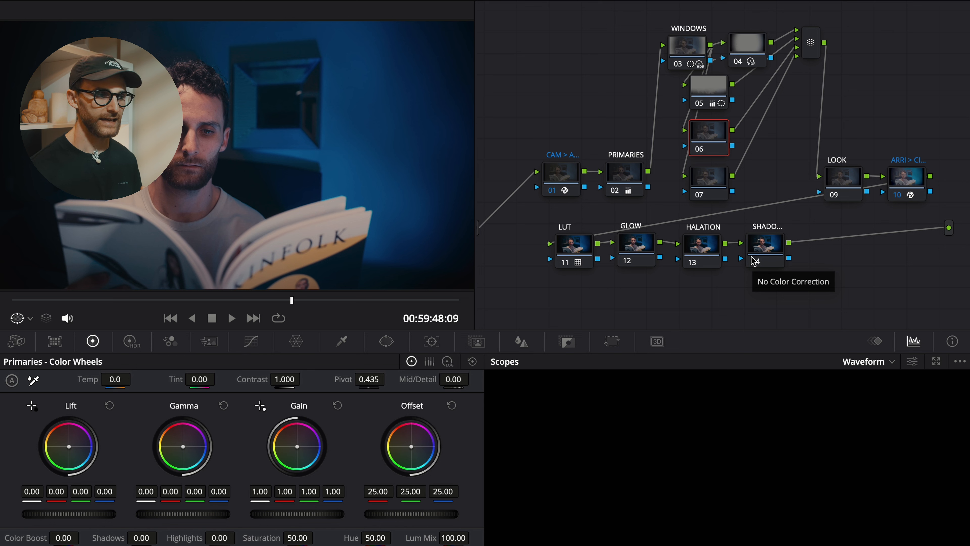
Step: Connect node 06's key output to node 07's key input and space the two layer nodes apart
left_click(733, 148)
left_click_drag(733, 149, 683, 192)
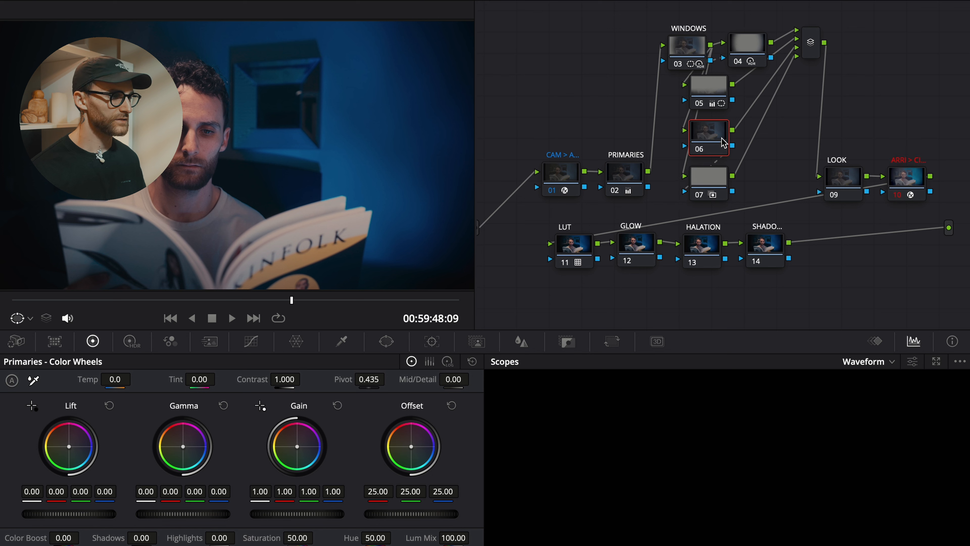
left_click(708, 183)
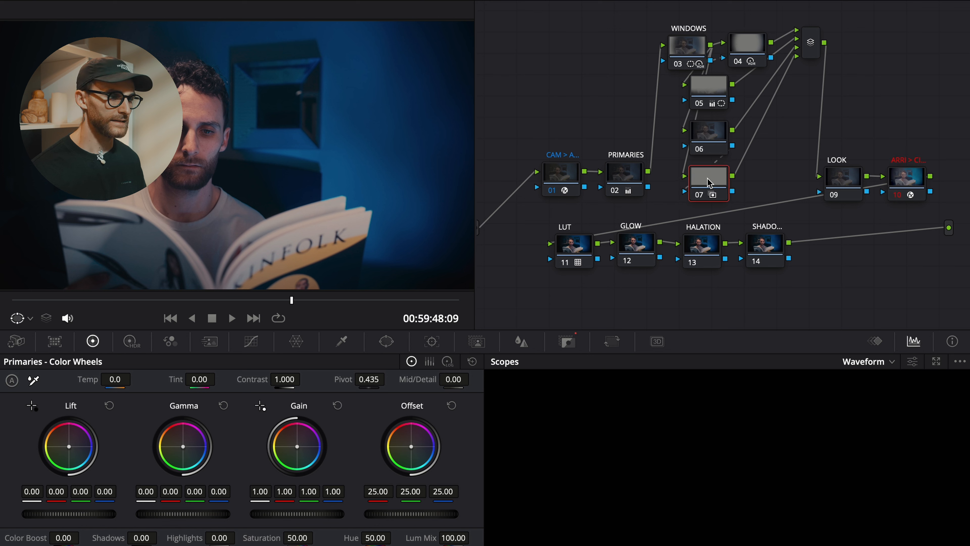
left_click(714, 139)
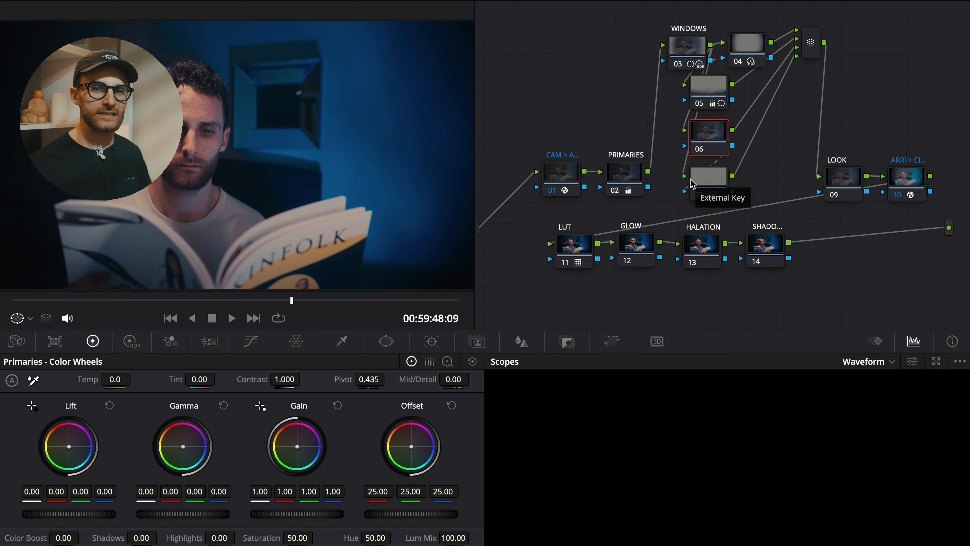
left_click_drag(714, 141, 715, 144)
left_click_drag(712, 178, 710, 183)
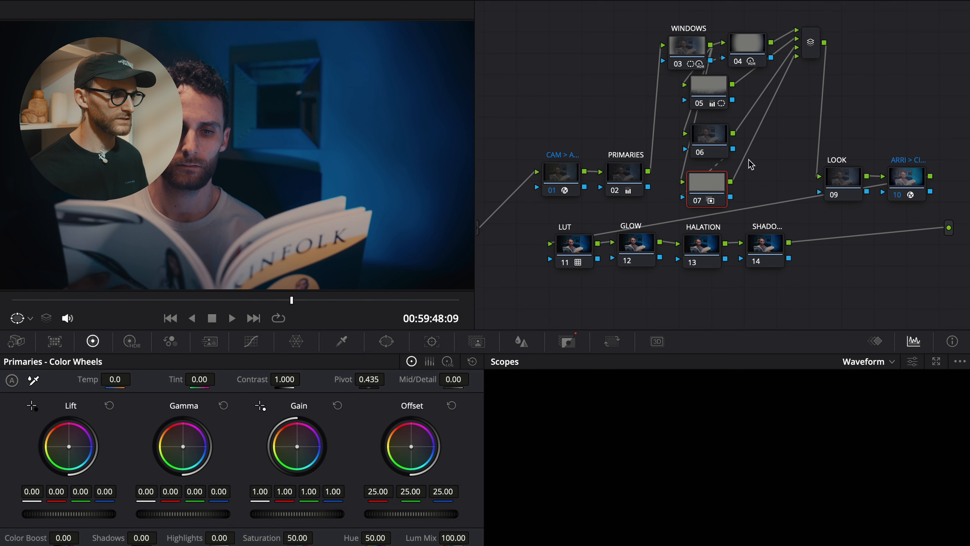
Step: Relabel the WINDOWS node as VIGNETEE
scroll(749, 163, "up", 2)
right_click(683, 72)
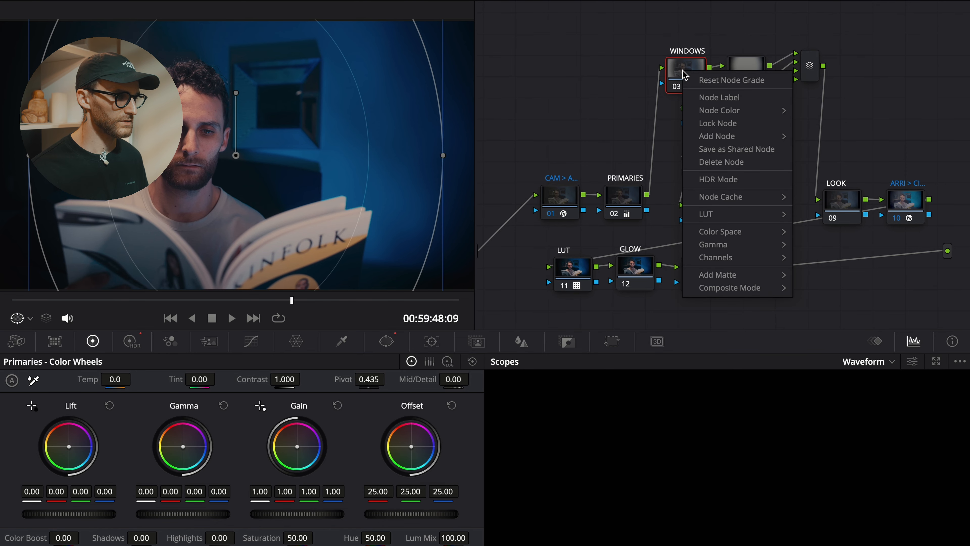
left_click(713, 100)
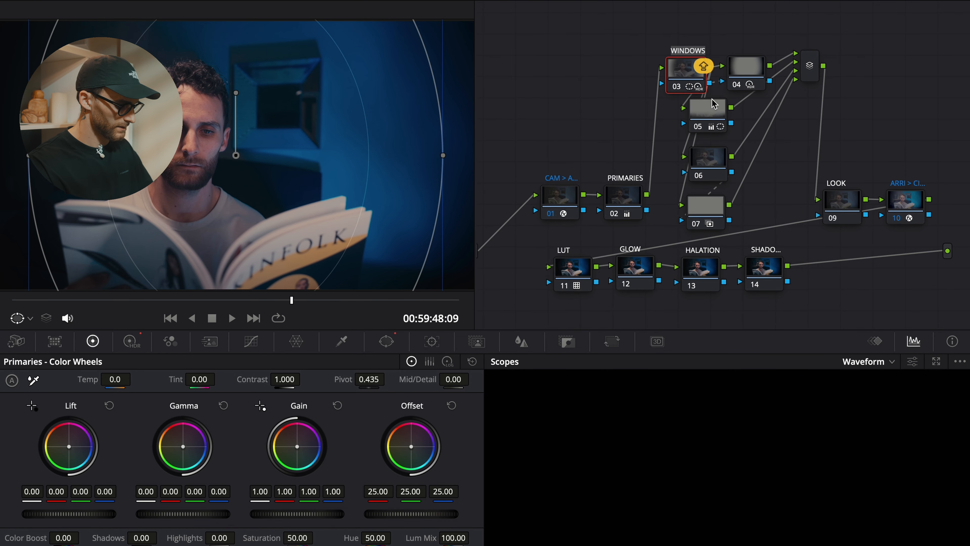
type("VIGNETEE")
key("Return")
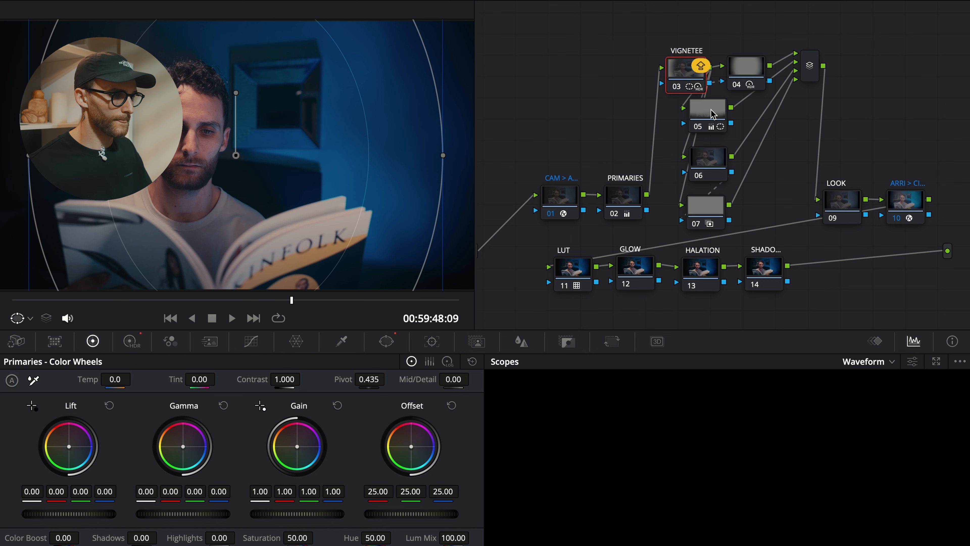
Step: Label node 05, which holds the gradient window, as GRADIENT
left_click(714, 104)
right_click(712, 123)
left_click(733, 145)
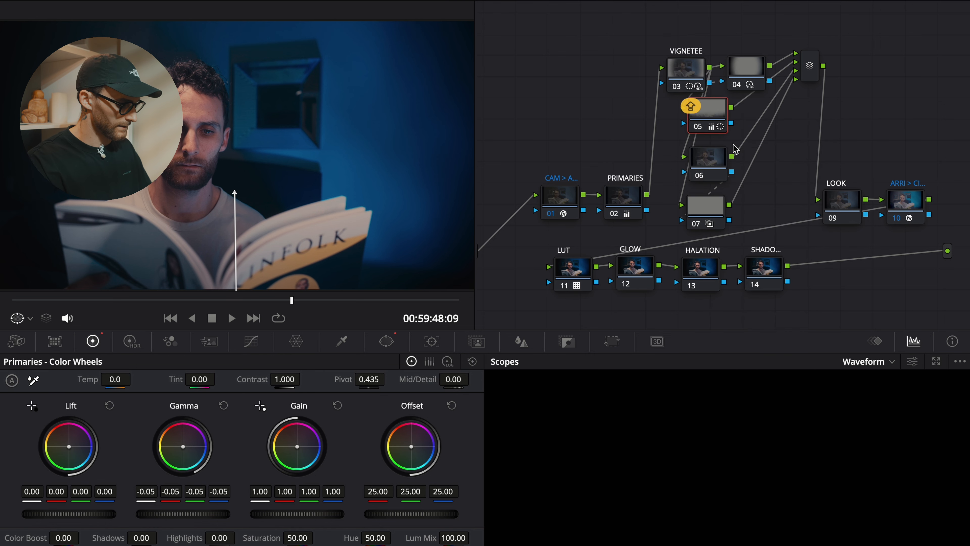
type("GRADIENT")
left_click(725, 105)
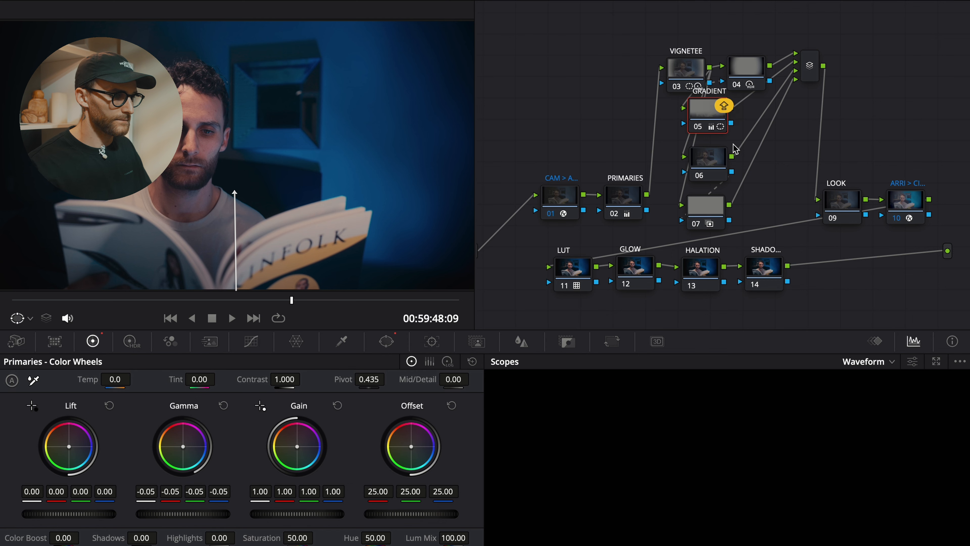
Step: Label nodes 06 and 07 as SKIN
right_click(716, 172)
left_click(754, 204)
type("SKIN")
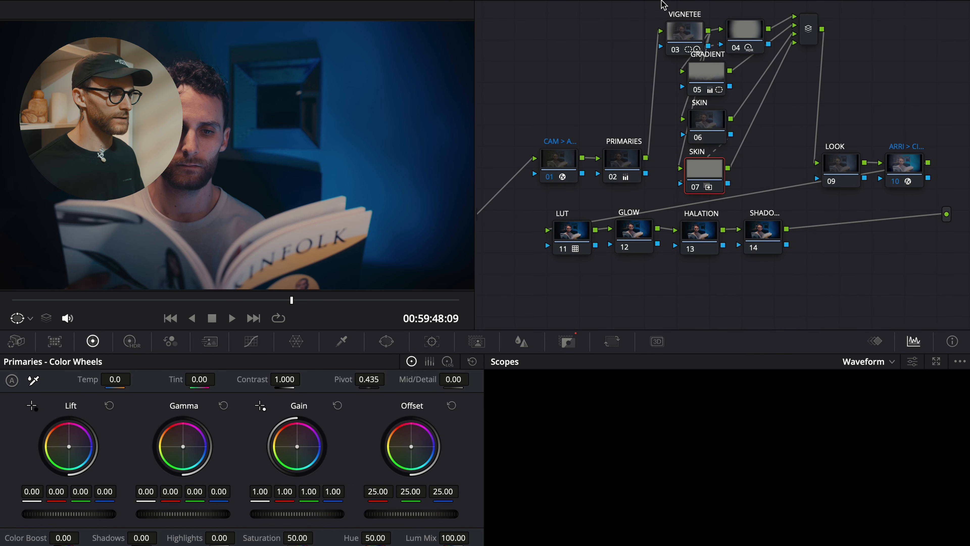
Step: Combine the vignette, outside, gradient, skin and layer mixer nodes into a compound node and realign the nodes that follow it
left_click_drag(649, 13, 730, 167)
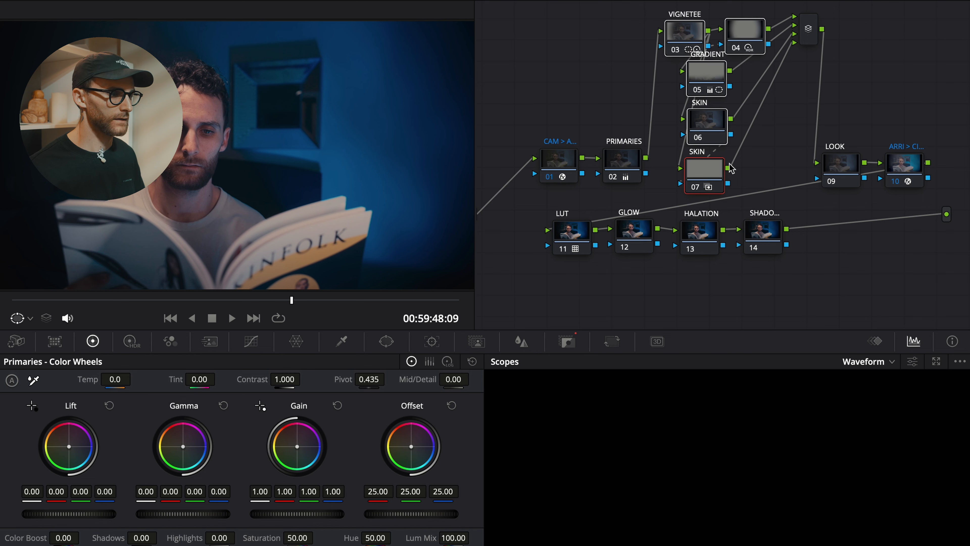
right_click(684, 37)
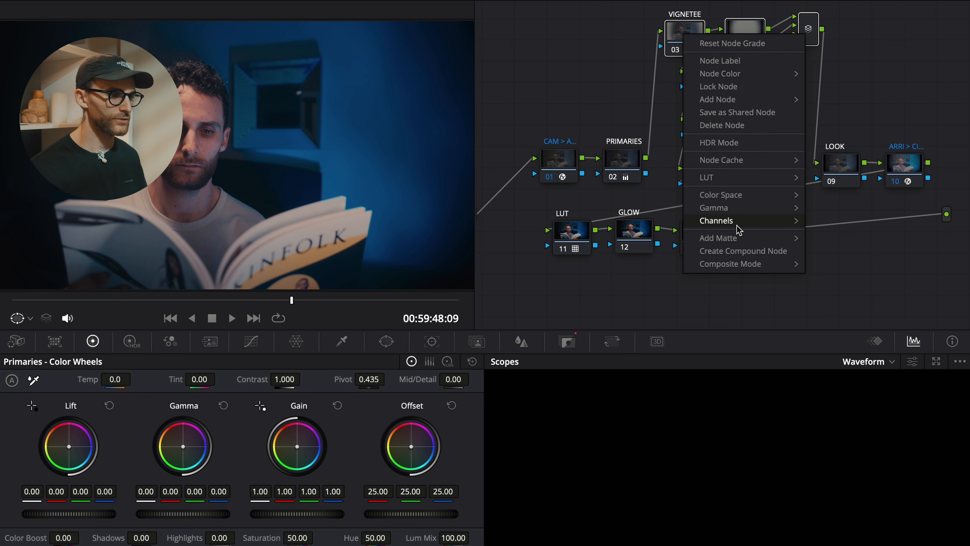
left_click(742, 251)
left_click_drag(900, 158, 862, 154)
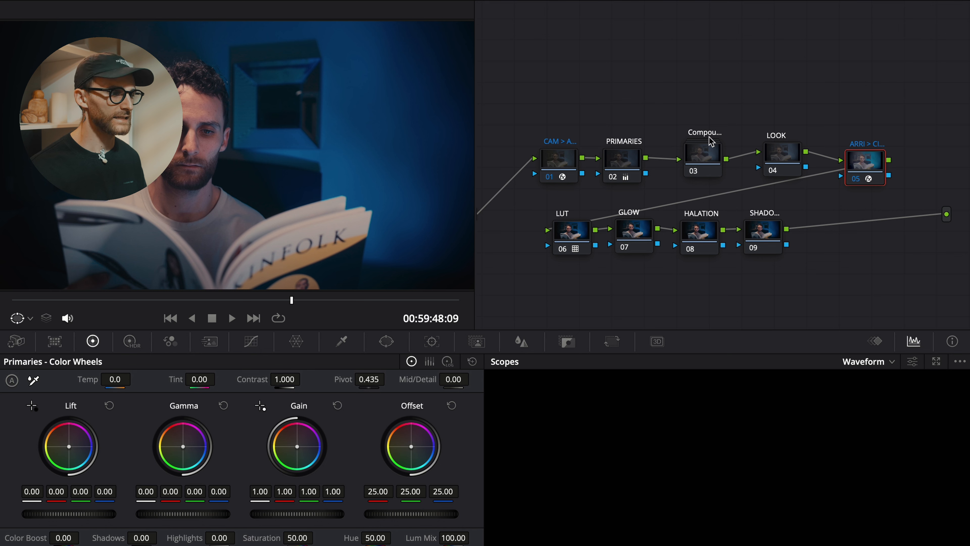
Step: Open the compound node to view the window and skin nodes inside it
left_click(707, 152)
right_click(705, 156)
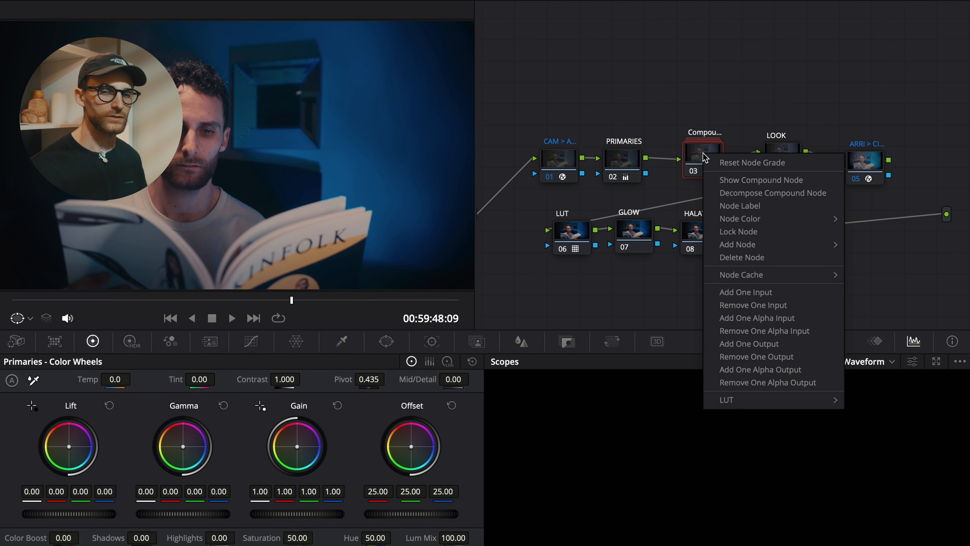
left_click(722, 183)
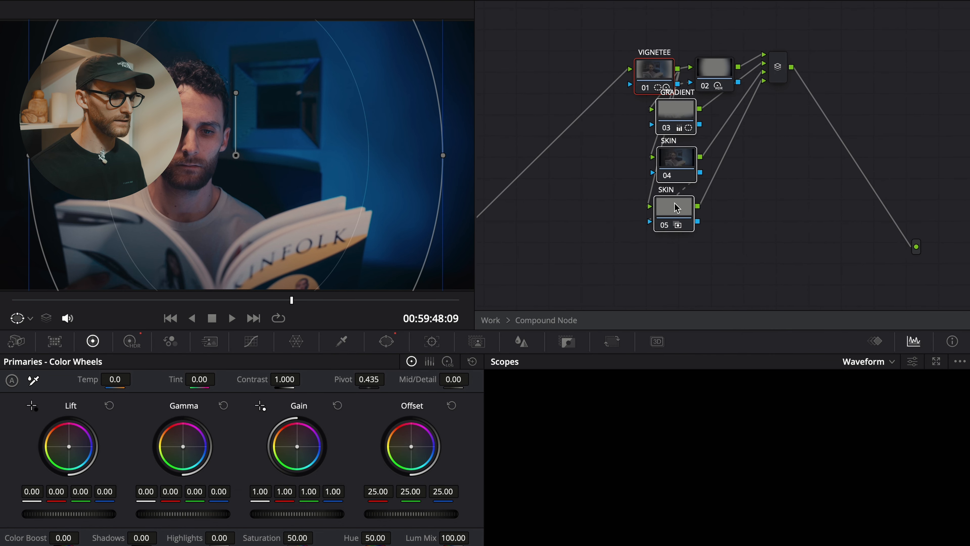
Step: Space out the GRADIENT and two SKIN nodes below the vignette nodes inside the compound node and return to the main node graph
left_click(684, 261)
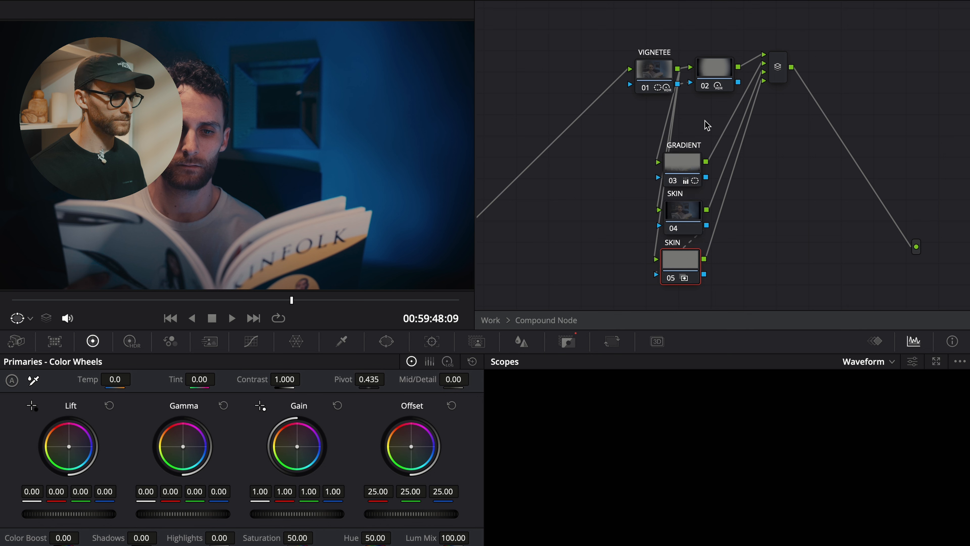
left_click(681, 189)
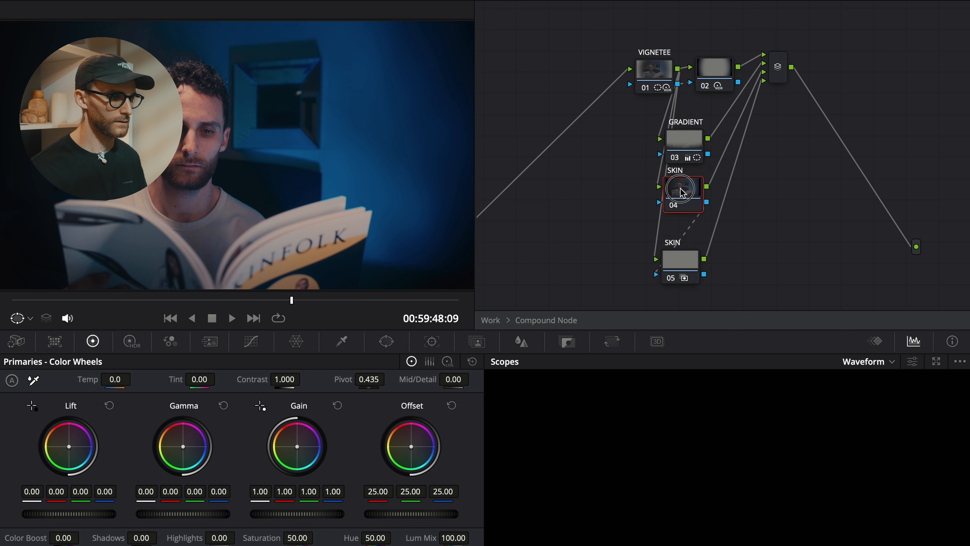
left_click(679, 261)
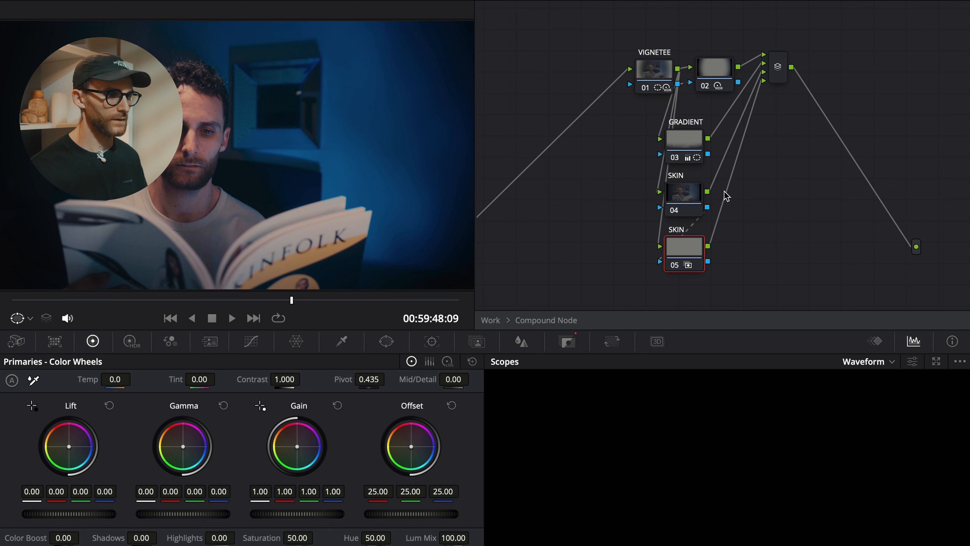
right_click(786, 189)
left_click(796, 191)
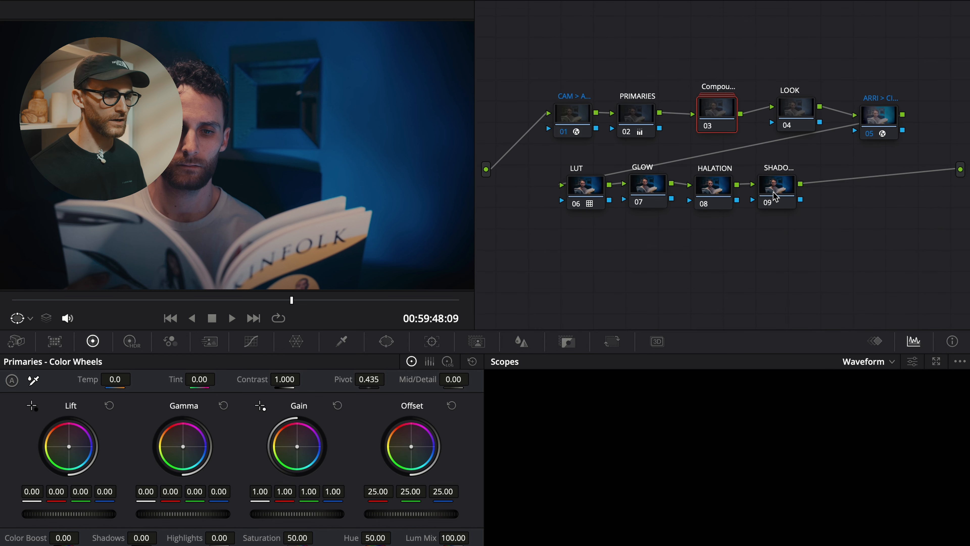
Step: On the LOOK node, lower the blue channel to -0.01 in Gamma and 0.98 in Gain
left_click(800, 116)
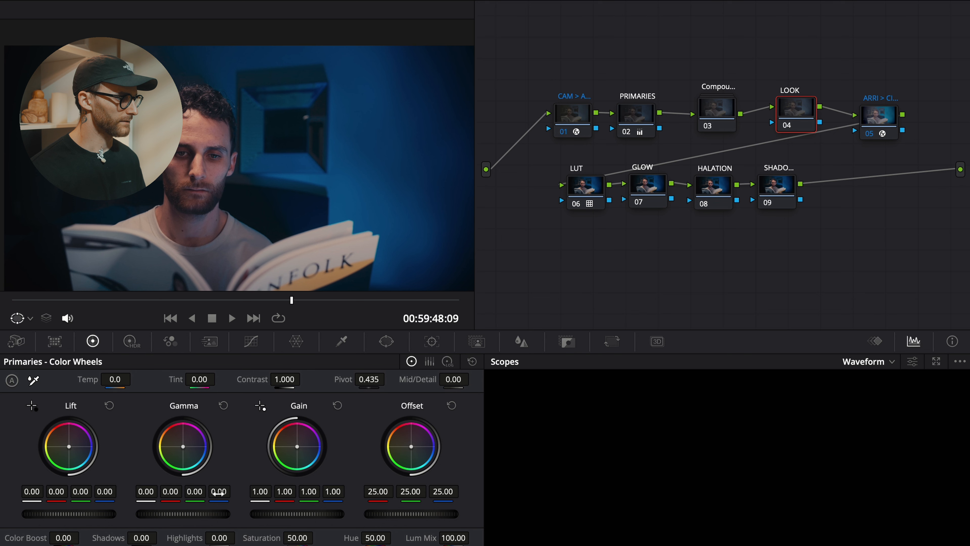
left_click_drag(217, 492, 213, 494)
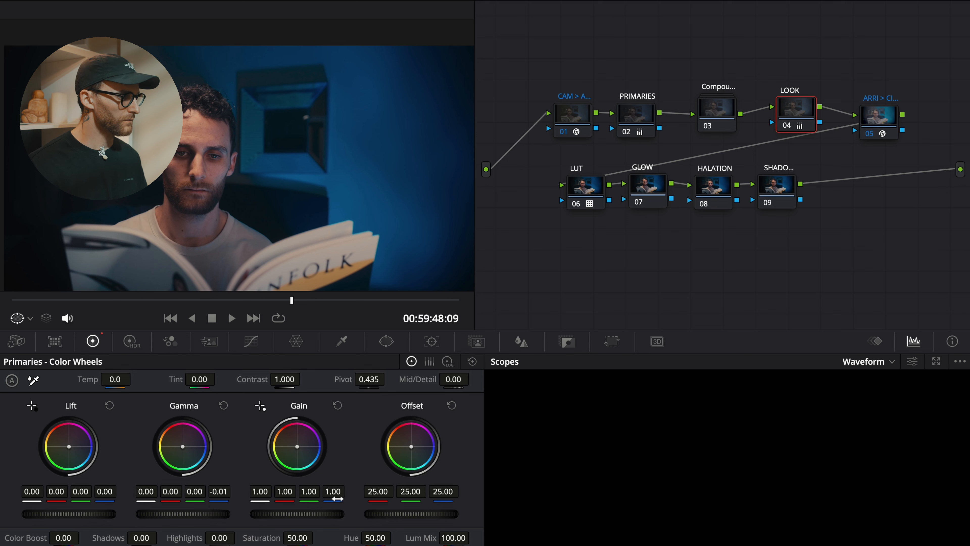
left_click_drag(336, 498, 330, 503)
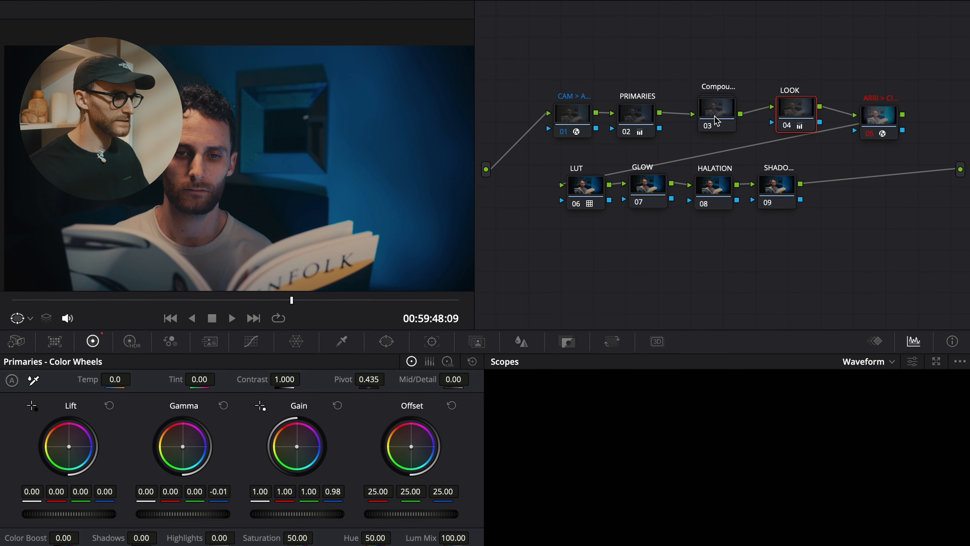
Step: Inside the compound node, qualify the skin on SKIN node 04 with hue center 35.7, width 9.1, saturation high 19.8 and luminance 53.8 to 64.0
right_click(714, 117)
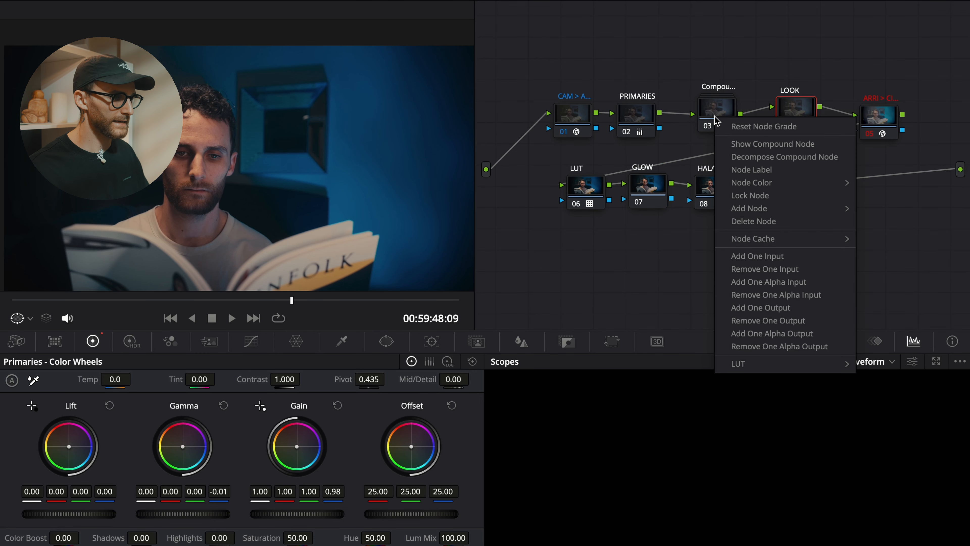
left_click(738, 145)
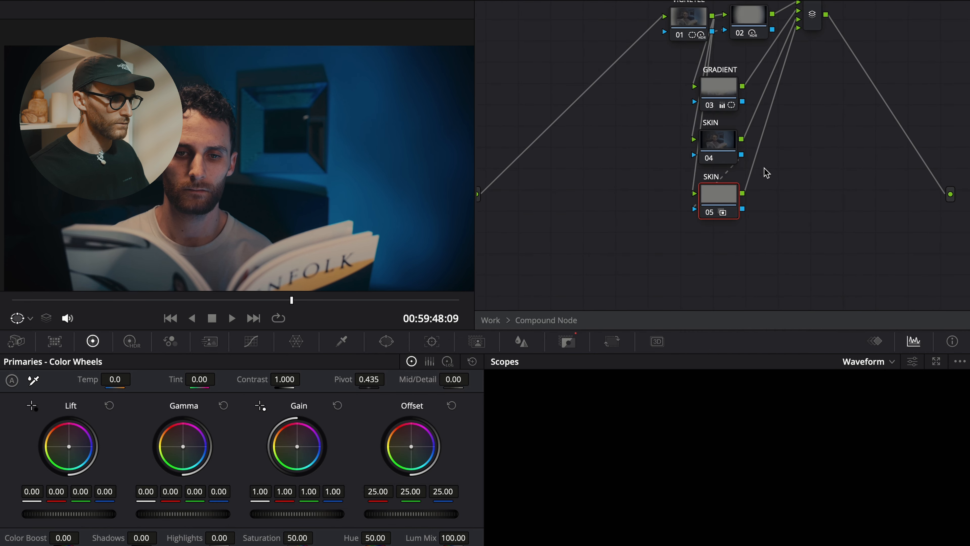
left_click(726, 102)
left_click(721, 139)
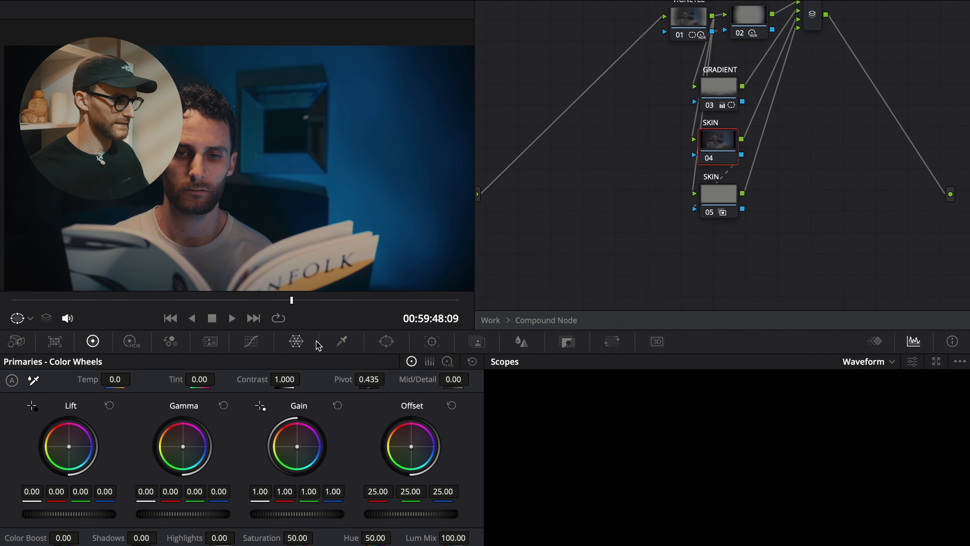
left_click(342, 340)
left_click(185, 127)
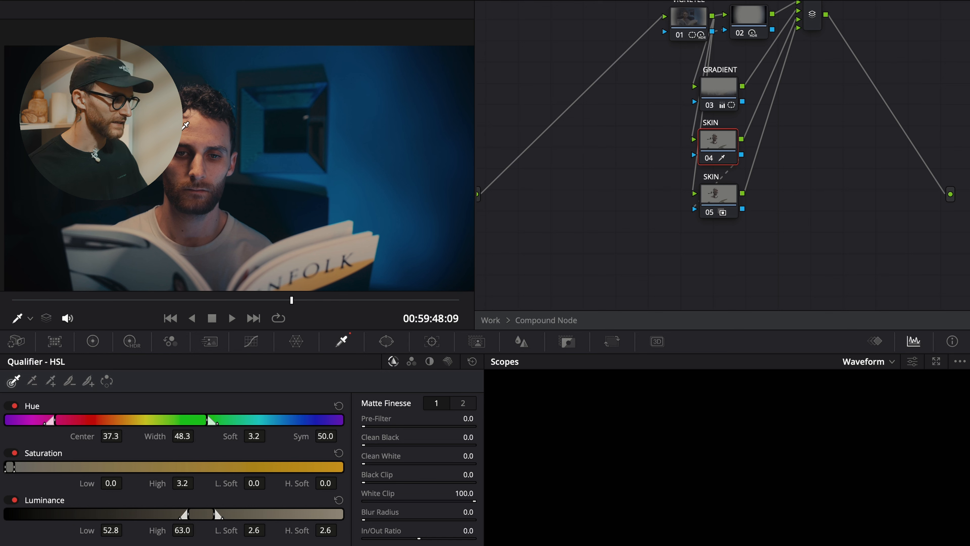
key("shift+h")
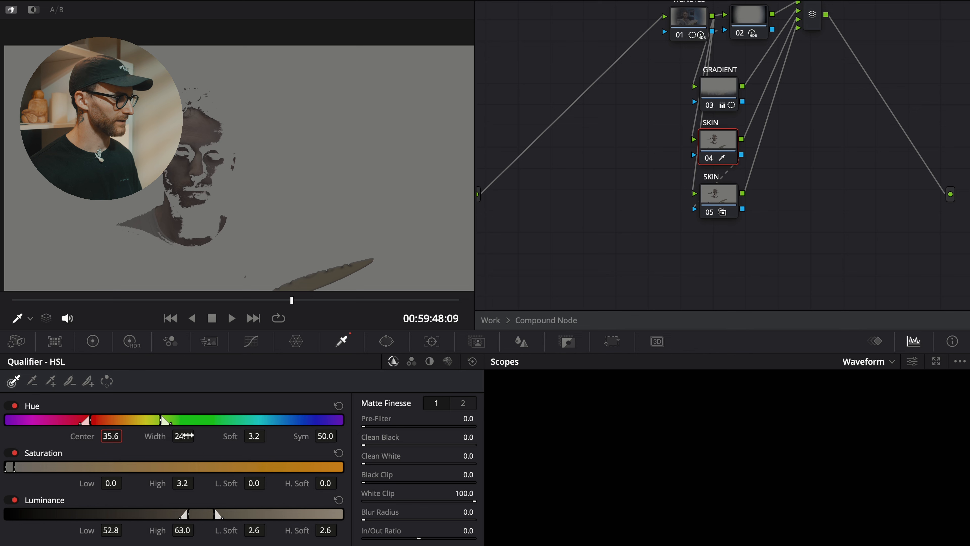
left_click(183, 436)
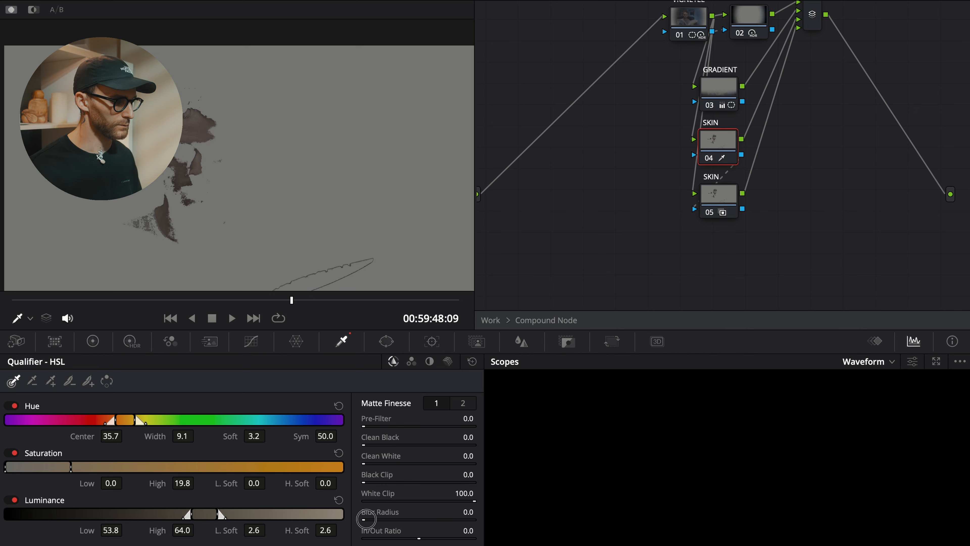
Step: Soften the skin matte with a Blur Radius of 31.9 and a Post-Filter of 13.3, and turn off the highlight view
left_click_drag(367, 512, 572, 518)
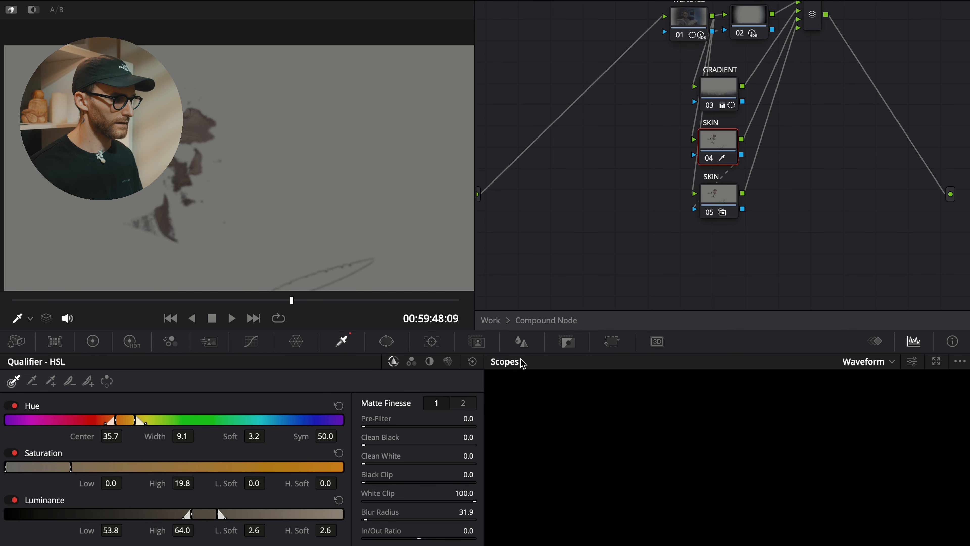
left_click(467, 402)
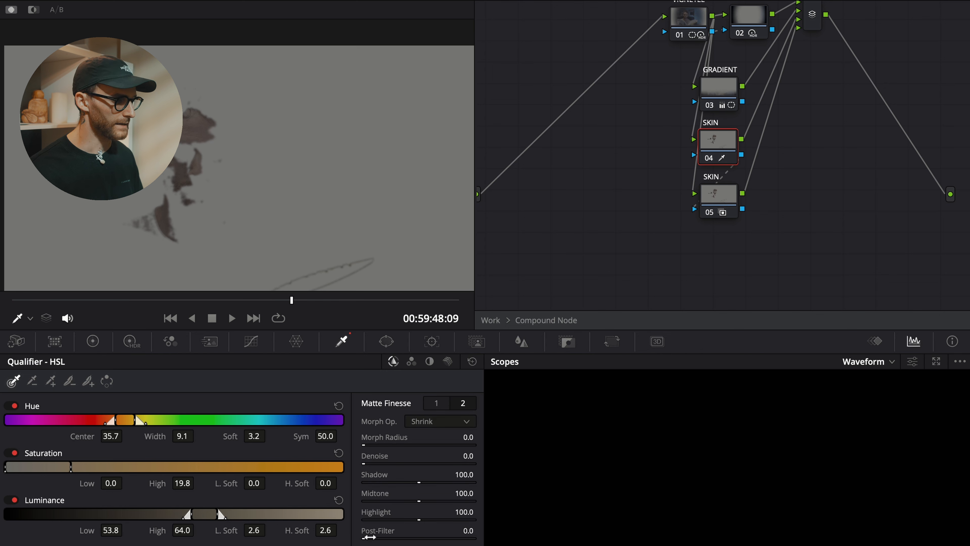
left_click_drag(365, 529, 456, 529)
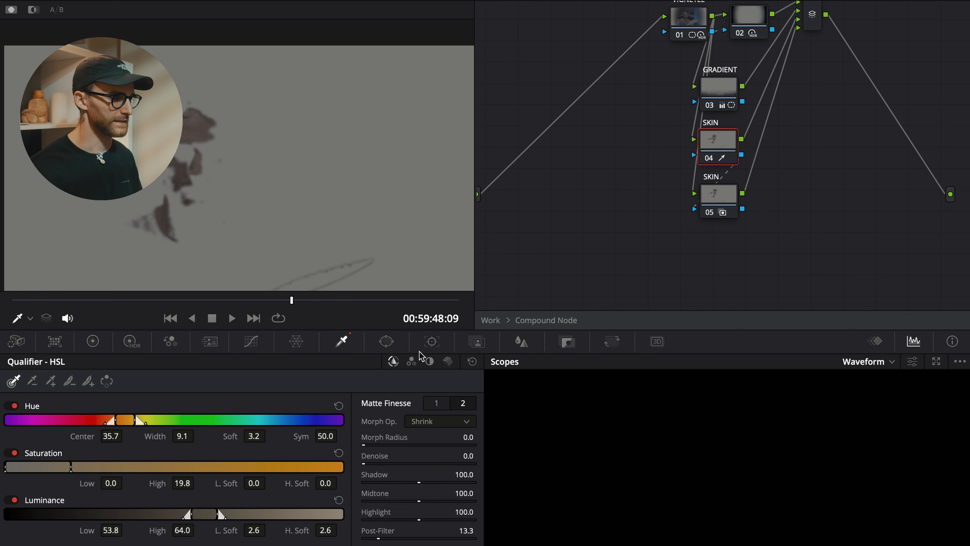
left_click(436, 403)
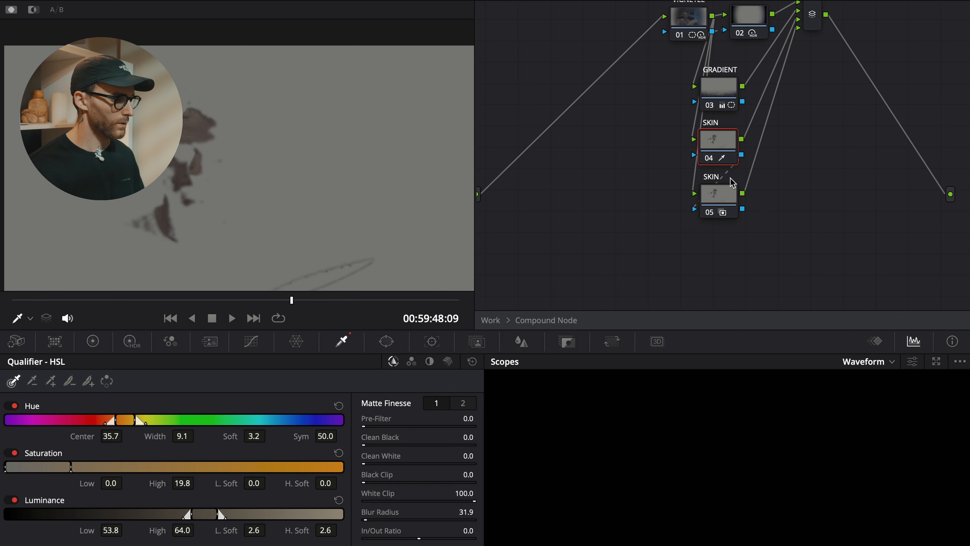
key("shift+h")
Step: On SKIN node 05, lower Gamma red and green very slightly and raise Gamma blue to 0.02
left_click(712, 206)
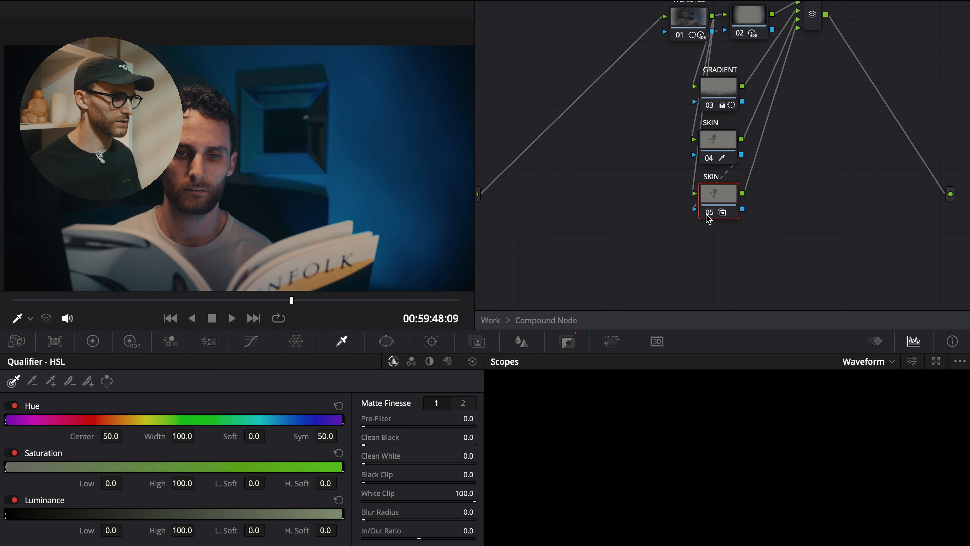
left_click_drag(712, 208, 711, 204)
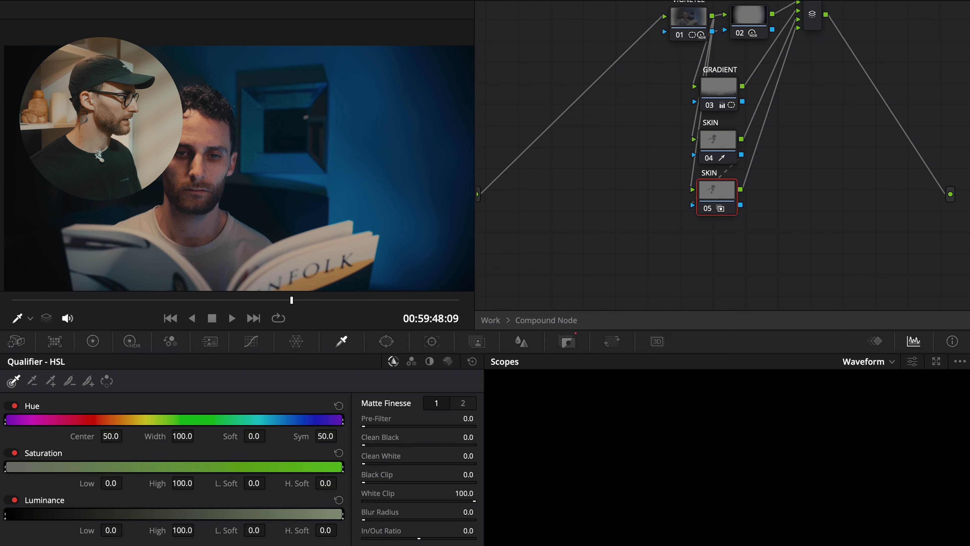
left_click(90, 340)
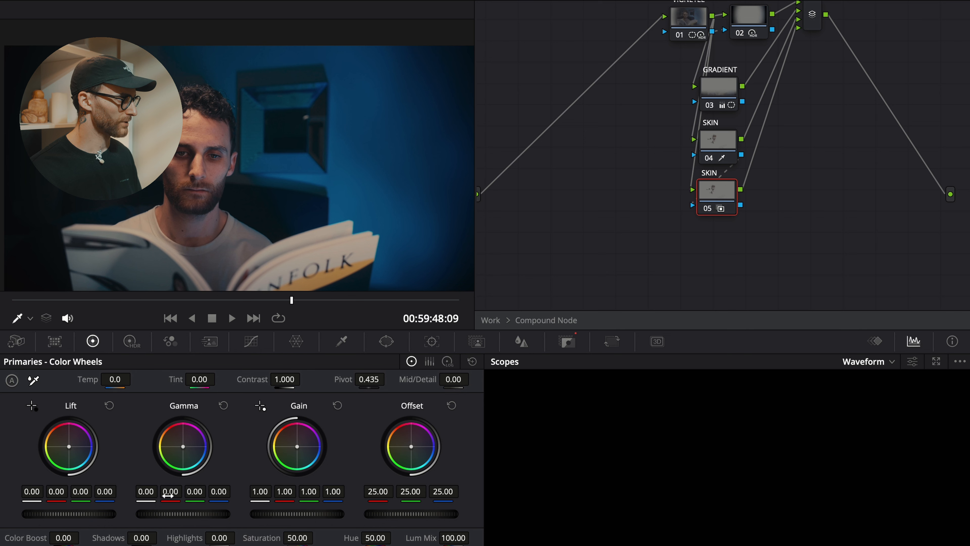
left_click_drag(168, 495, 169, 495)
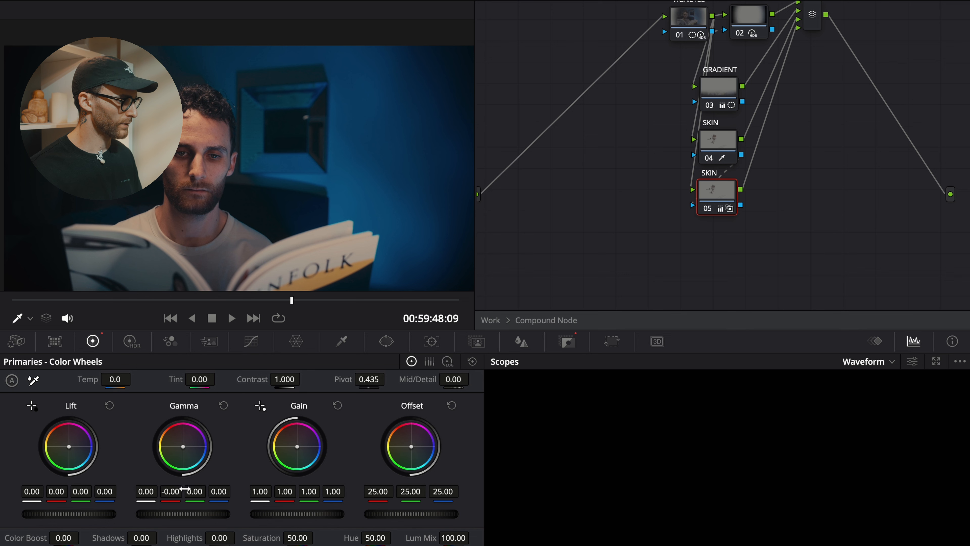
left_click_drag(191, 490, 189, 491)
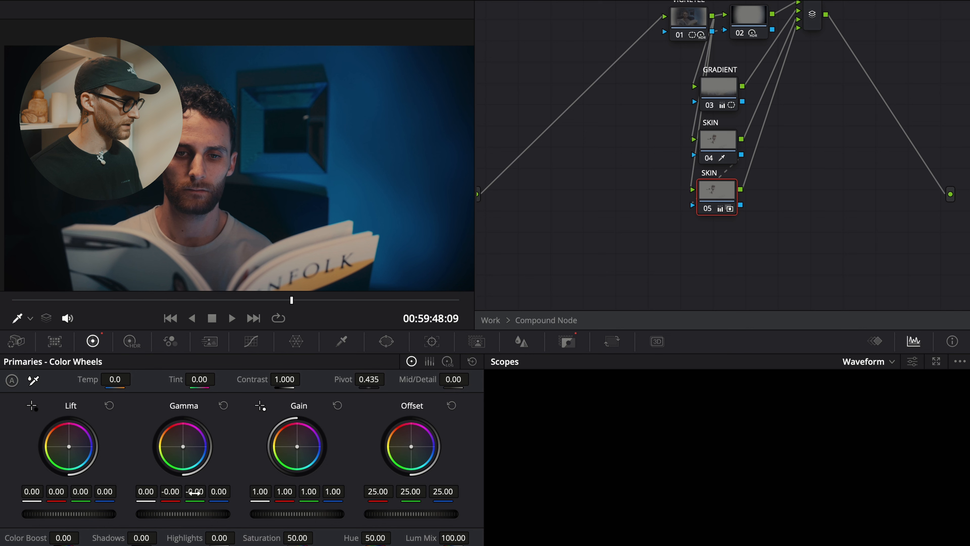
left_click_drag(219, 492, 235, 492)
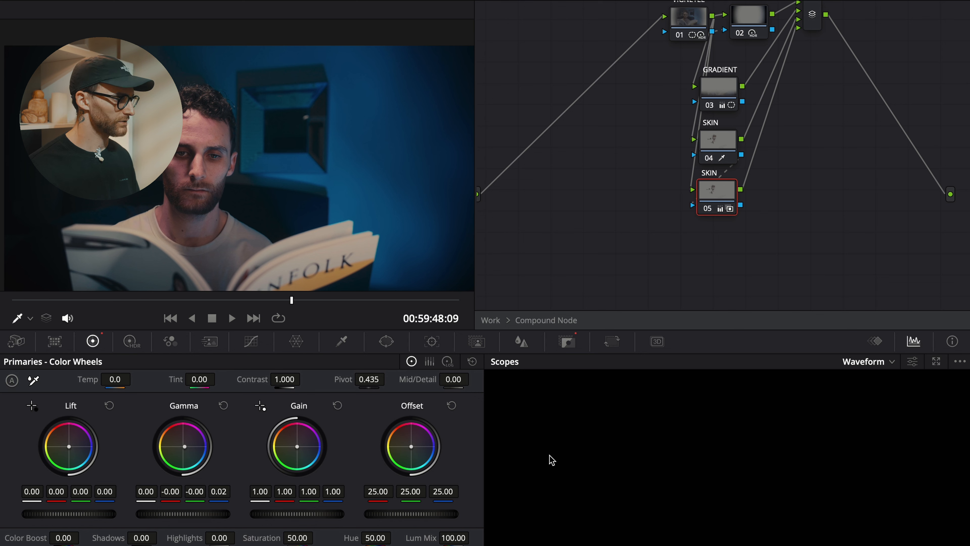
Step: Raise the skin saturation to 1.64 at input hue 307.92 on node 05's Hue Vs Sat curve
left_click(256, 353)
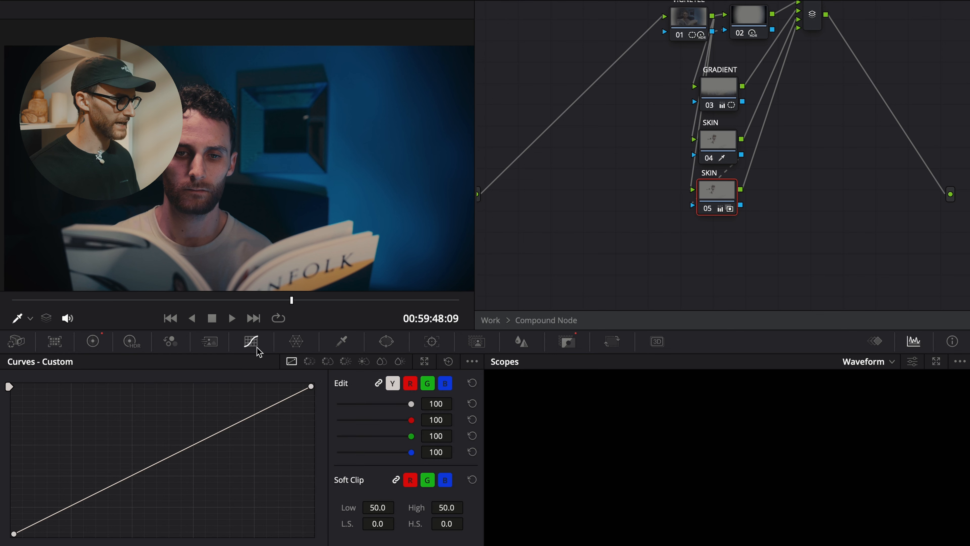
left_click(313, 361)
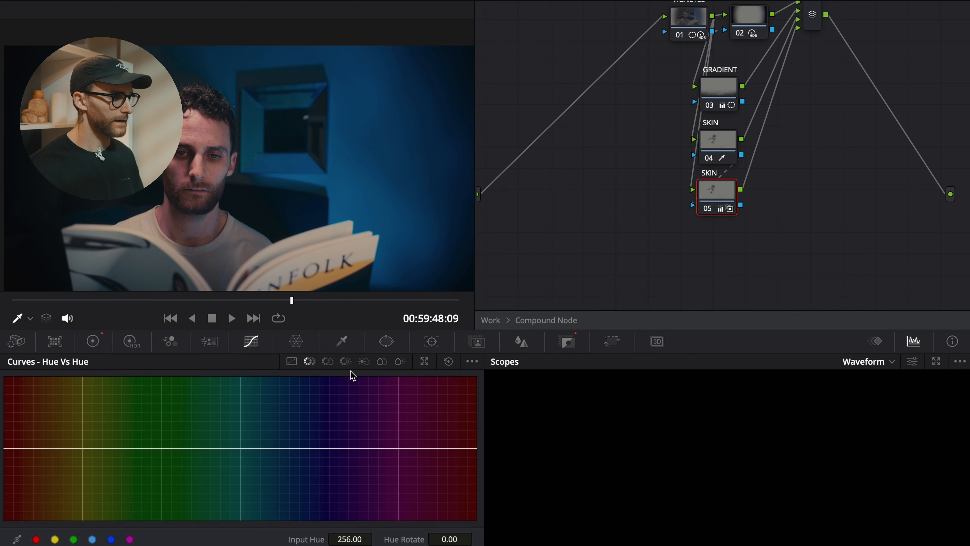
left_click(328, 363)
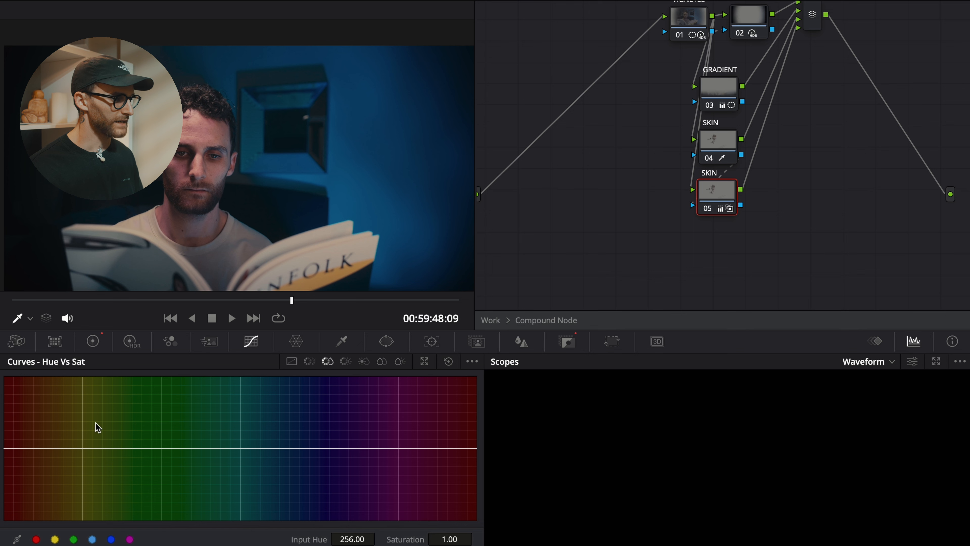
left_click_drag(79, 453, 74, 407)
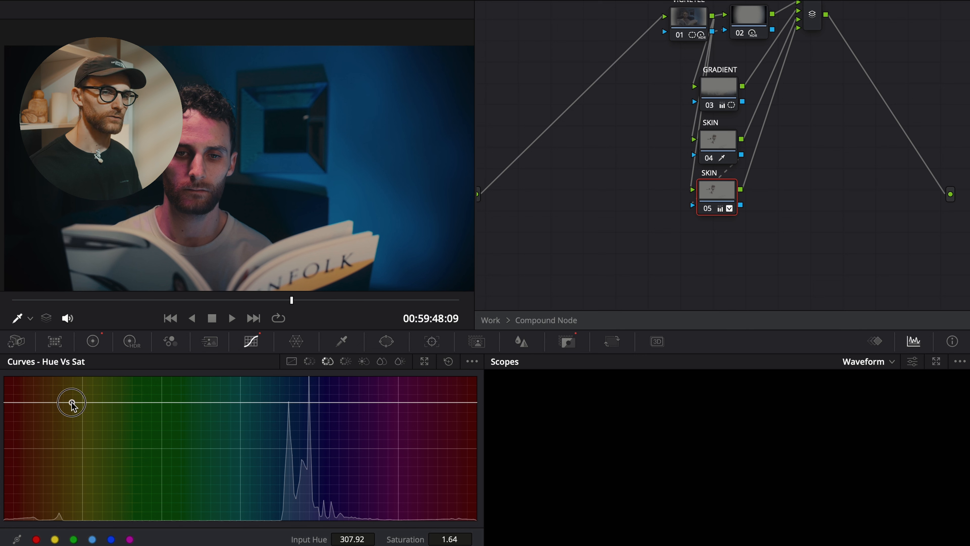
Step: Switch the scope to Vectorscope and enable the skin tone indicator
left_click(893, 364)
left_click(887, 406)
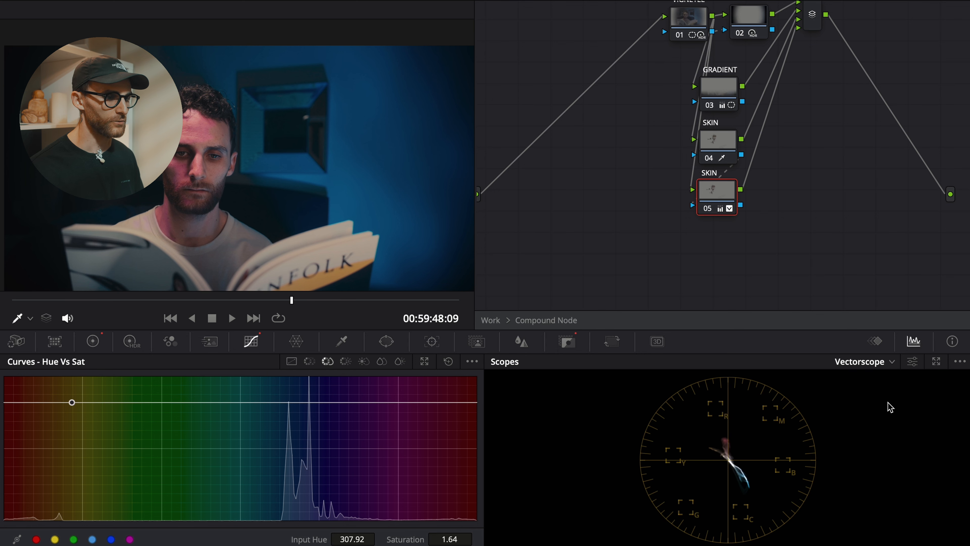
left_click(912, 362)
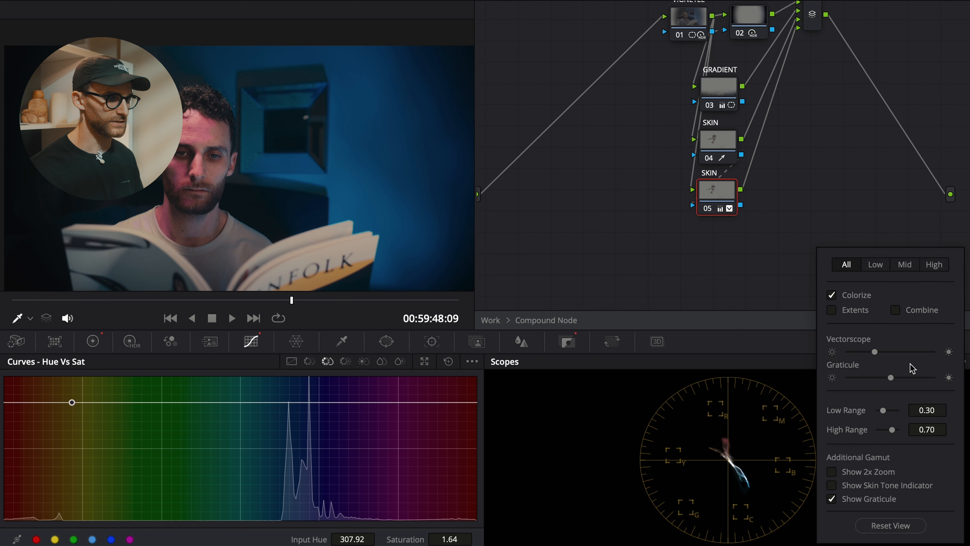
left_click(831, 486)
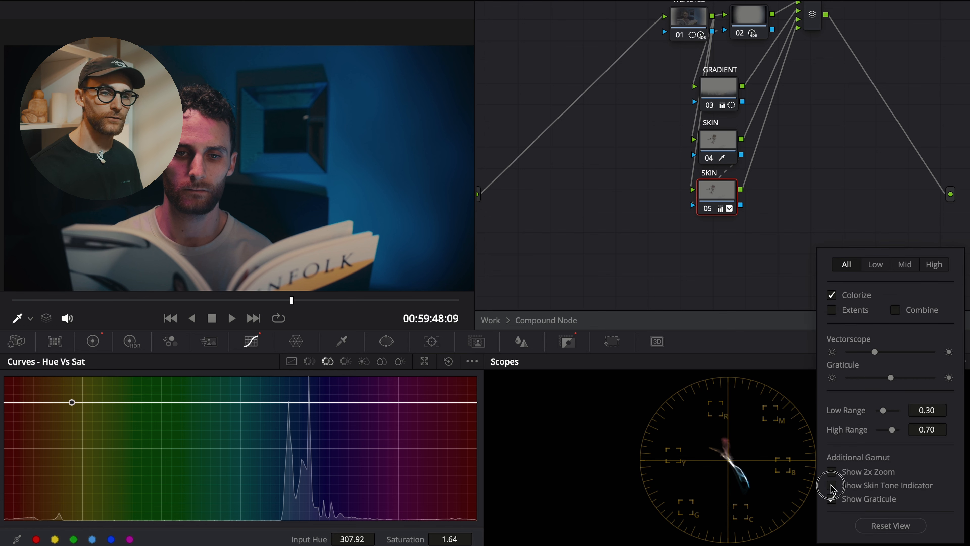
left_click(788, 379)
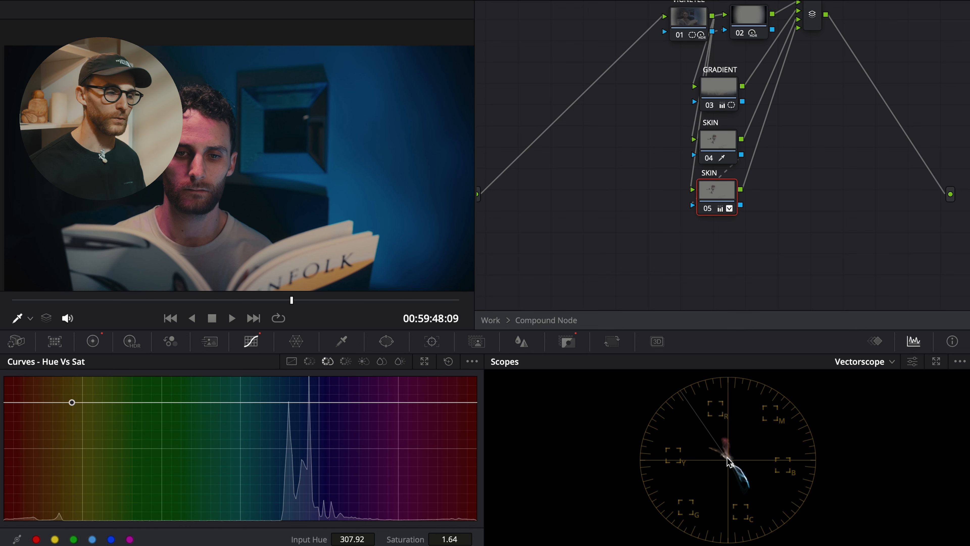
Step: Bend node 05's Hue Vs Hue curve down through the reds and purples, with Hue Rotate -23.20 at hue 270.20 and -44.00 at 228.08
left_click(310, 362)
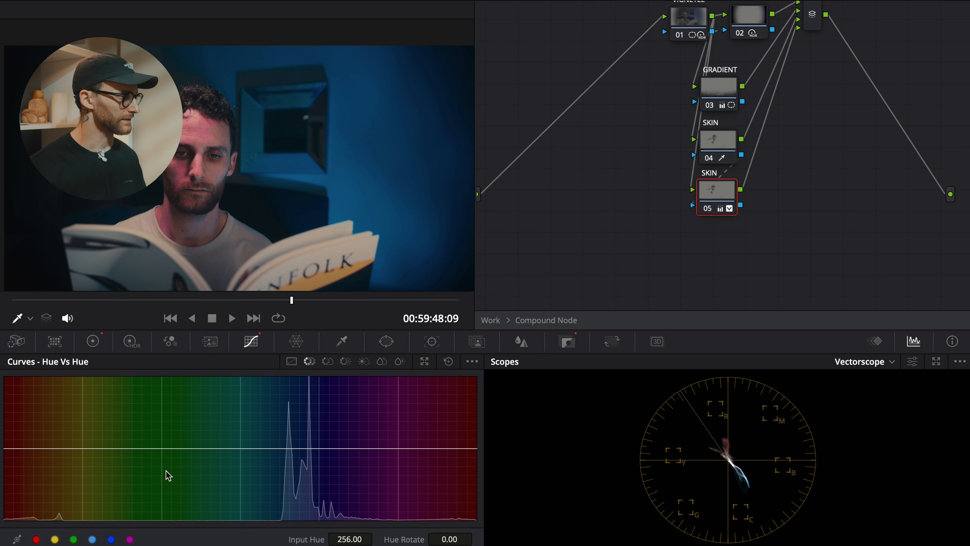
mouse_move(458, 448)
left_mouse_down()
mouse_move(460, 476)
mouse_move(465, 462)
left_mouse_up()
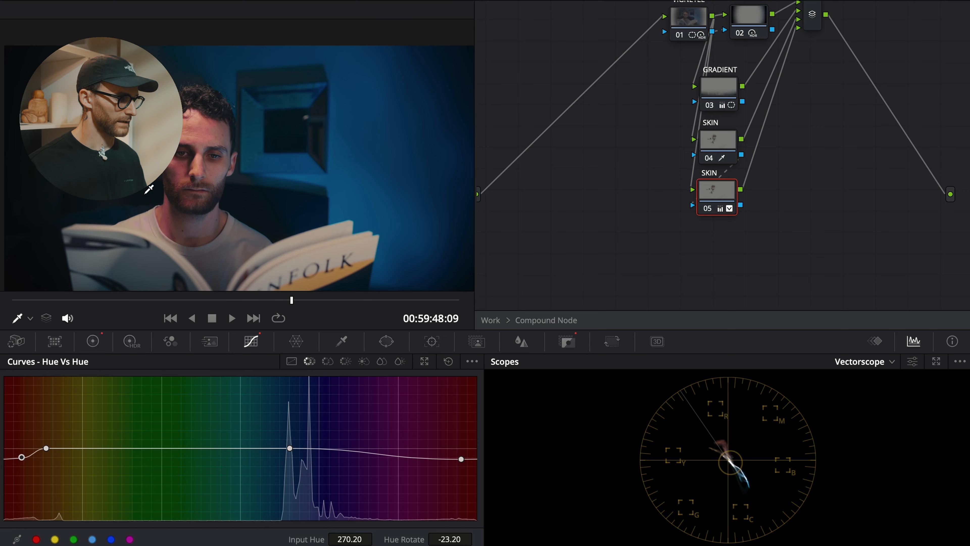
scroll(147, 190, "up", 4)
scroll(162, 152, "up", 2)
mouse_move(350, 473)
left_mouse_down()
mouse_move(337, 506)
mouse_move(346, 482)
left_mouse_up()
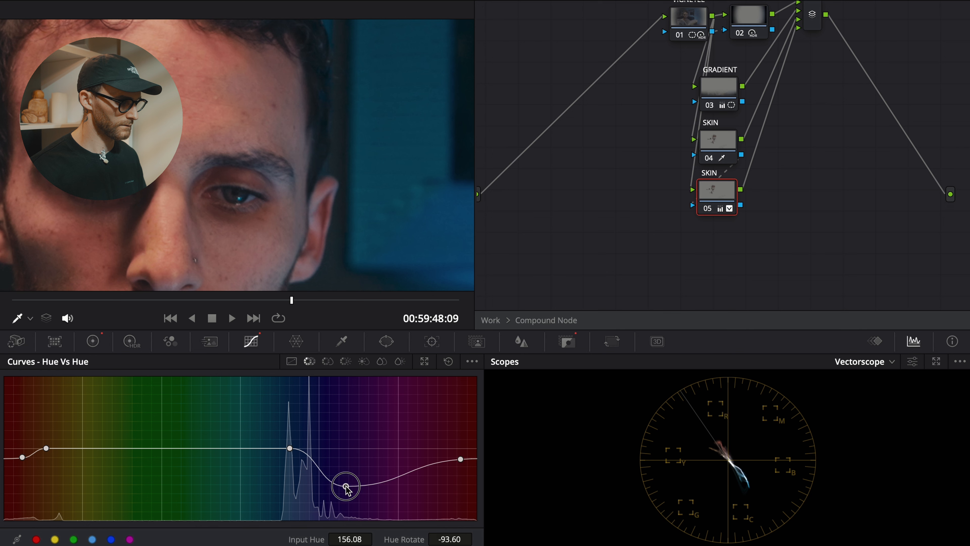
left_click_drag(439, 462, 441, 465)
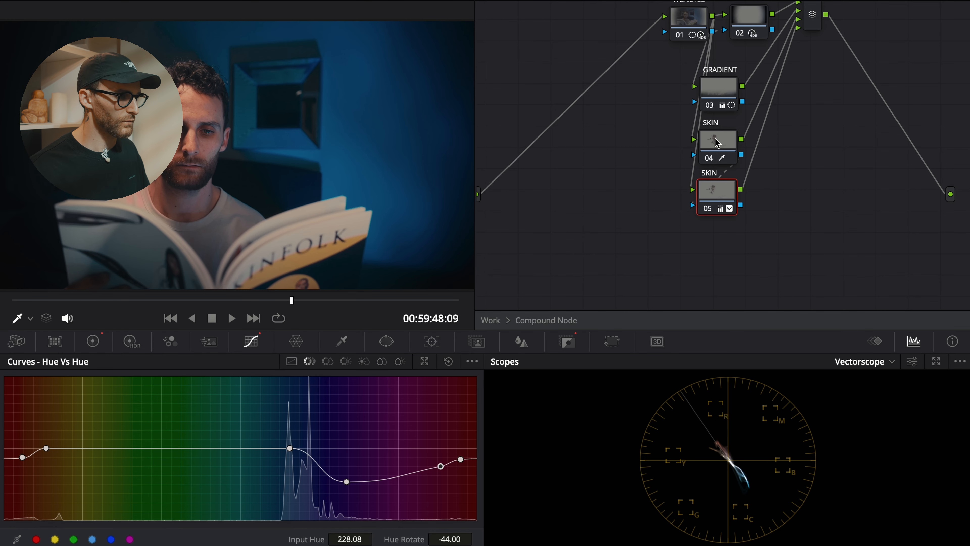
Step: Check the qualified skin selection of node 04 in the highlight view
left_click(716, 142)
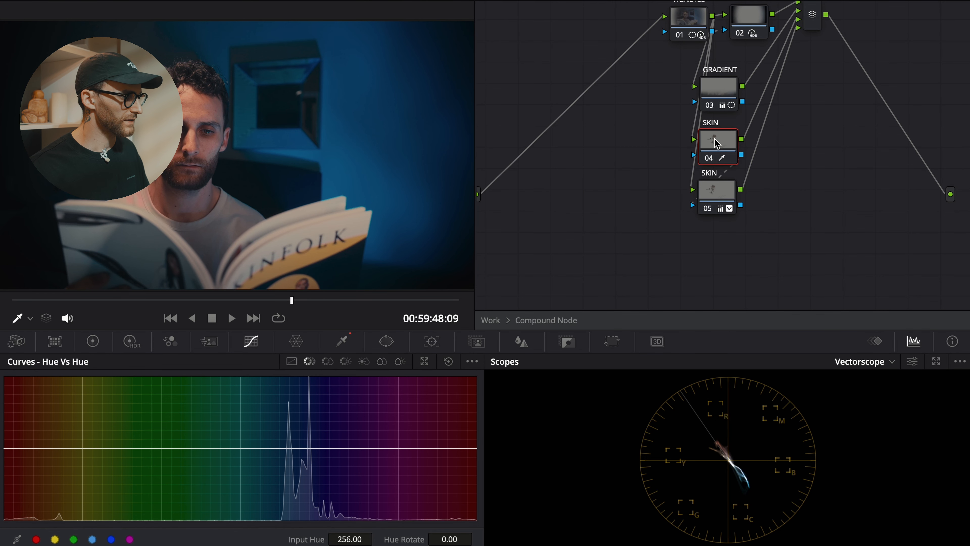
left_click(357, 340)
key("shift+h")
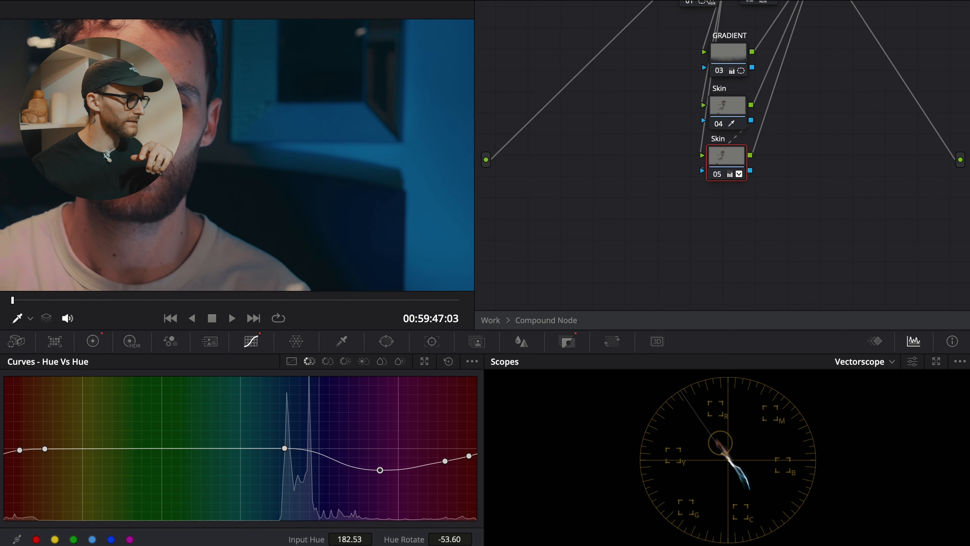
Step: On Skin node 05's Hue Vs Sat curve, set the saturation to 1.61 at input hue 301.06
scroll(173, 128, "up", 4)
left_click_drag(172, 128, 307, 262)
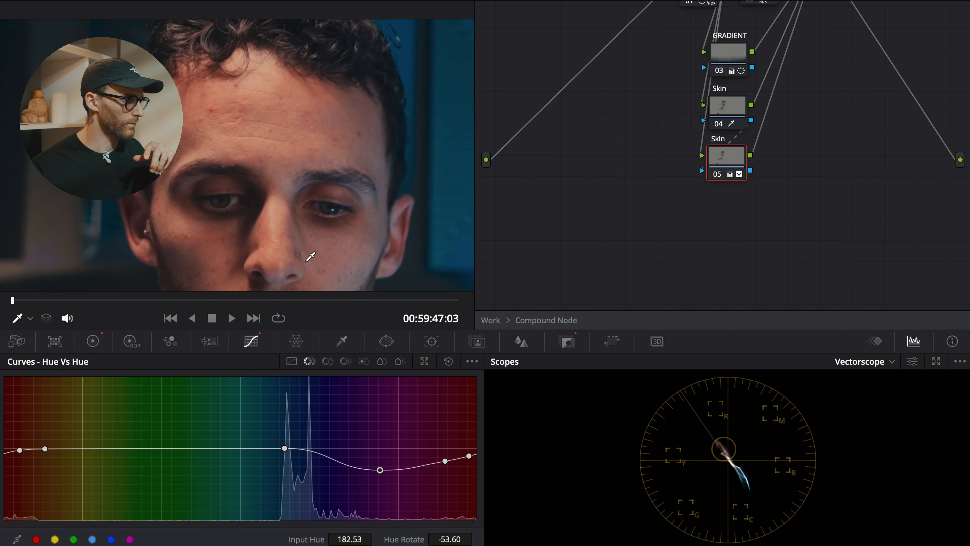
scroll(310, 256, "down", 4)
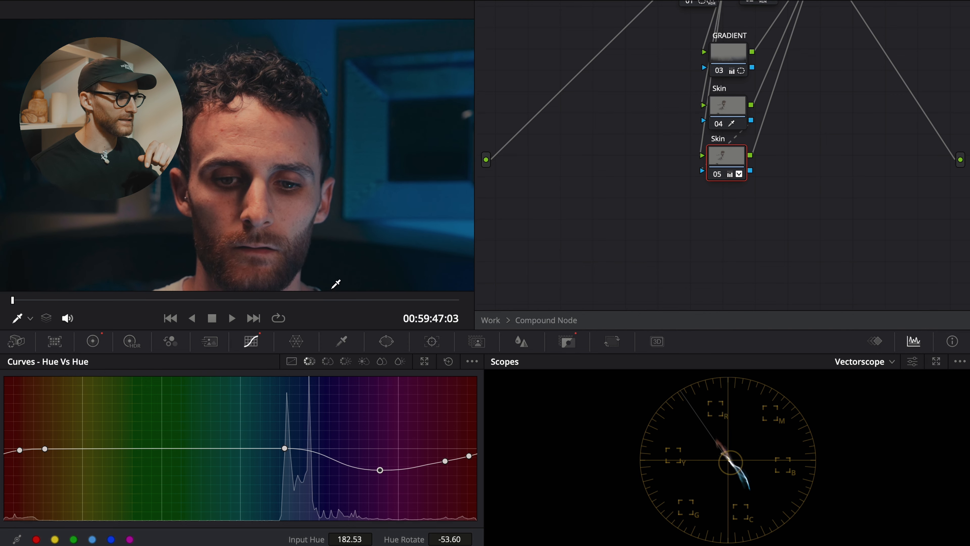
left_click(327, 361)
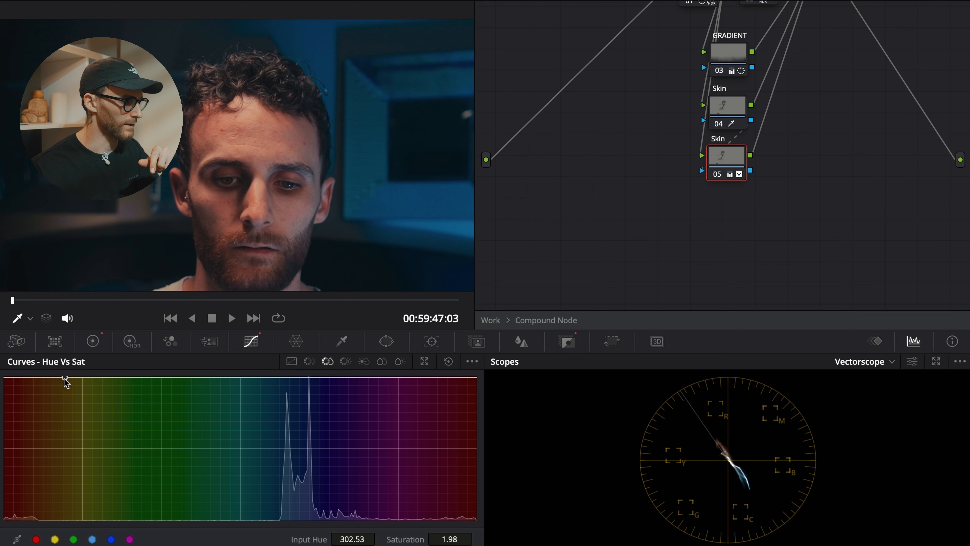
left_click_drag(65, 378, 63, 403)
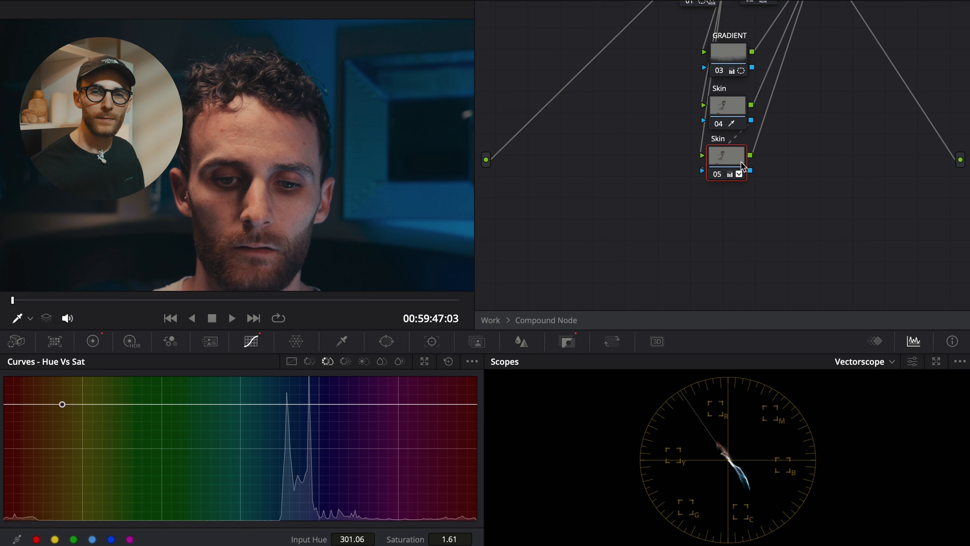
Step: Add a parallel node 06 inside the compound node and place it just below Skin node 05
mouse_move(741, 165)
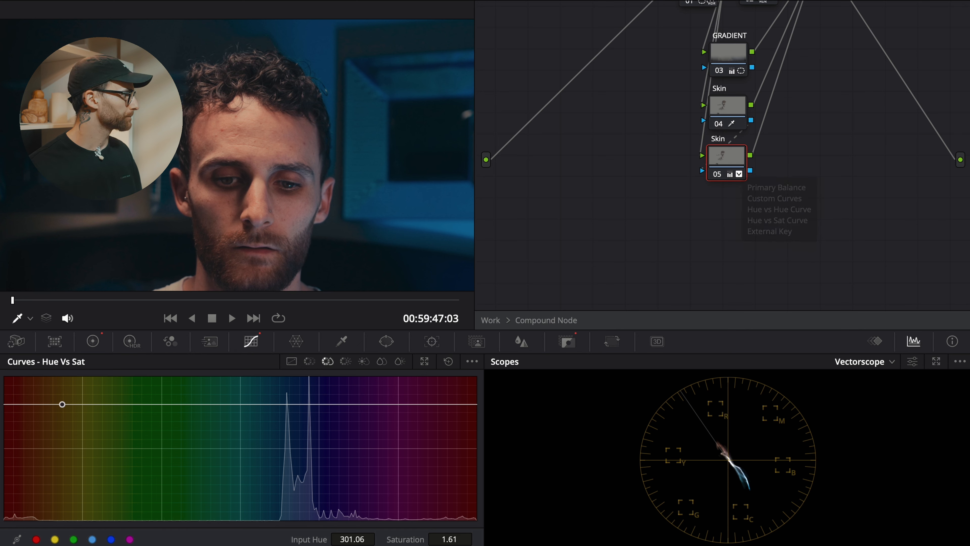
key("alt+s")
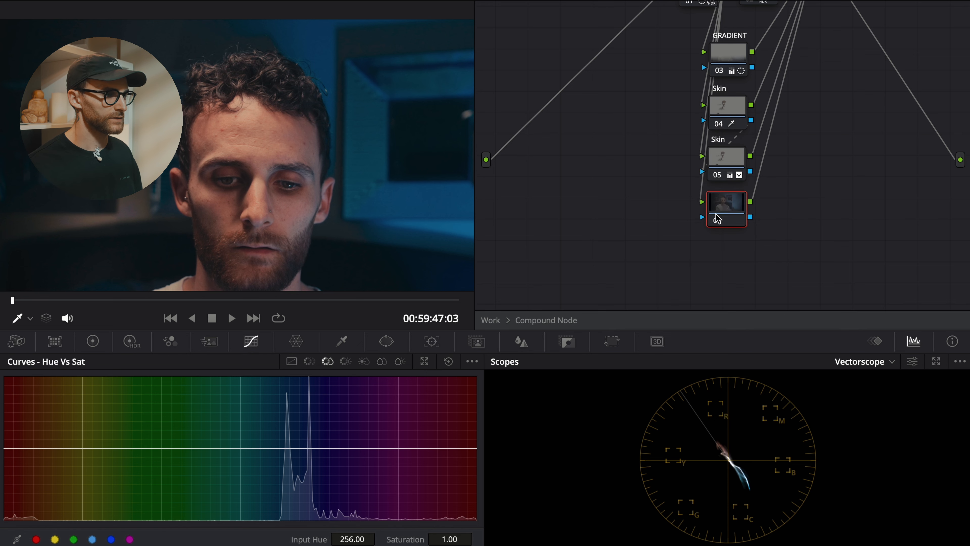
left_click_drag(716, 214, 714, 223)
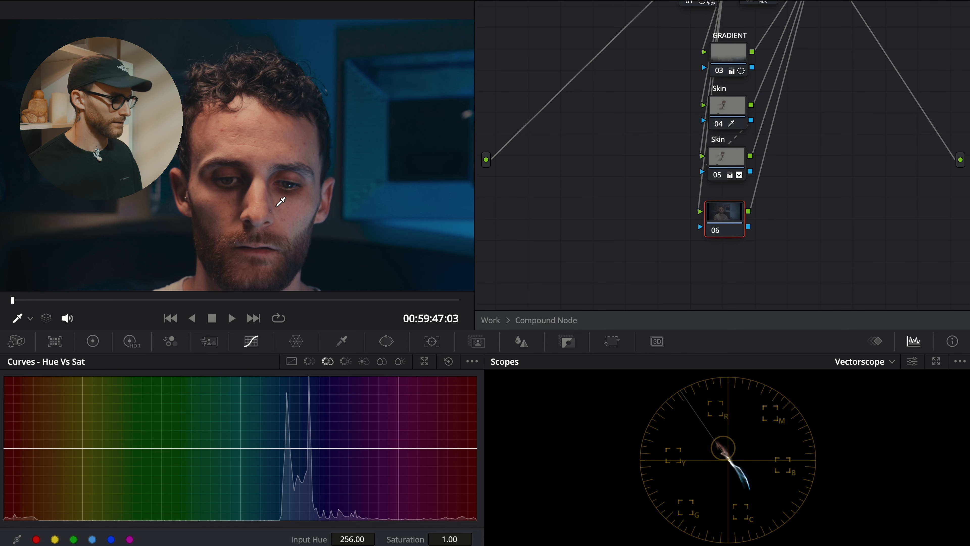
Step: Sample the blue wall with node 06's HSL qualifier and check the selection in the highlight view
key("shift+z")
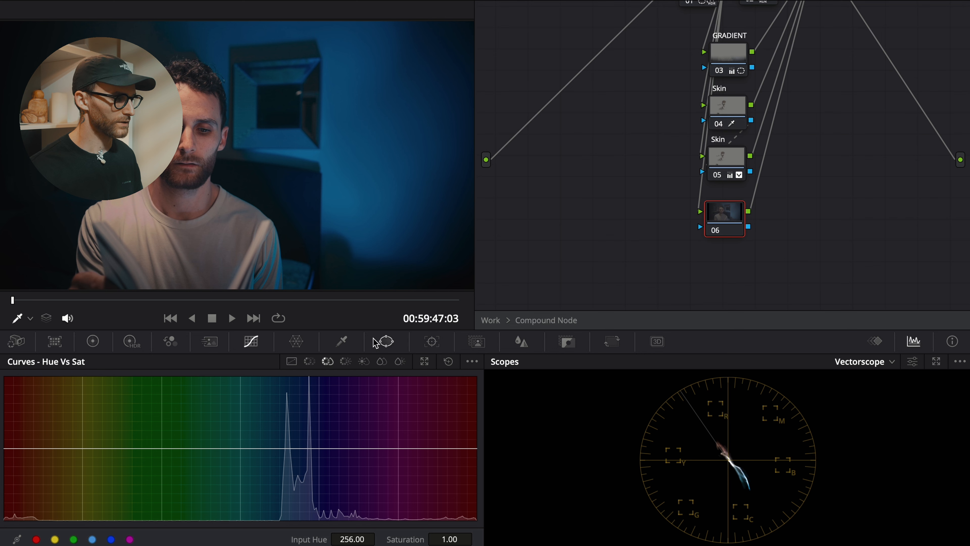
left_click(344, 342)
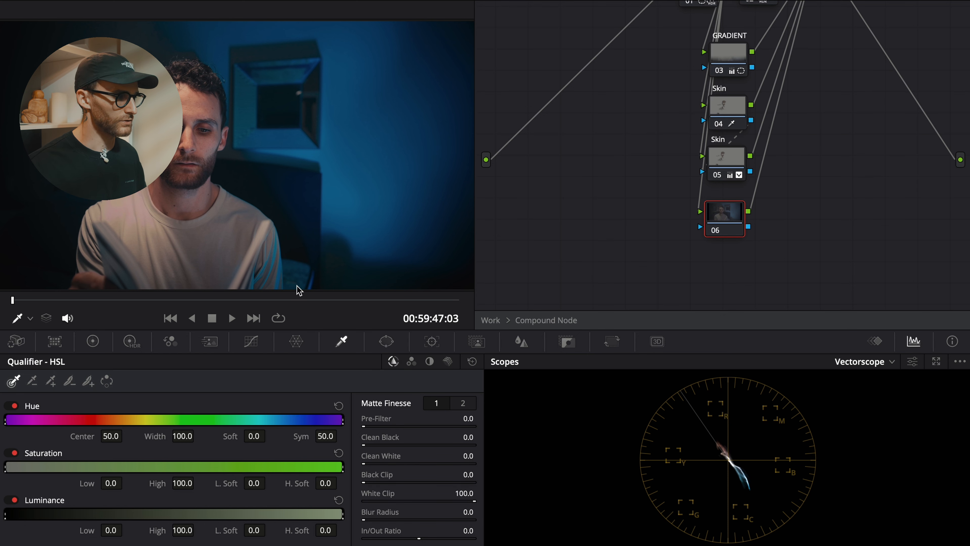
left_click(369, 118)
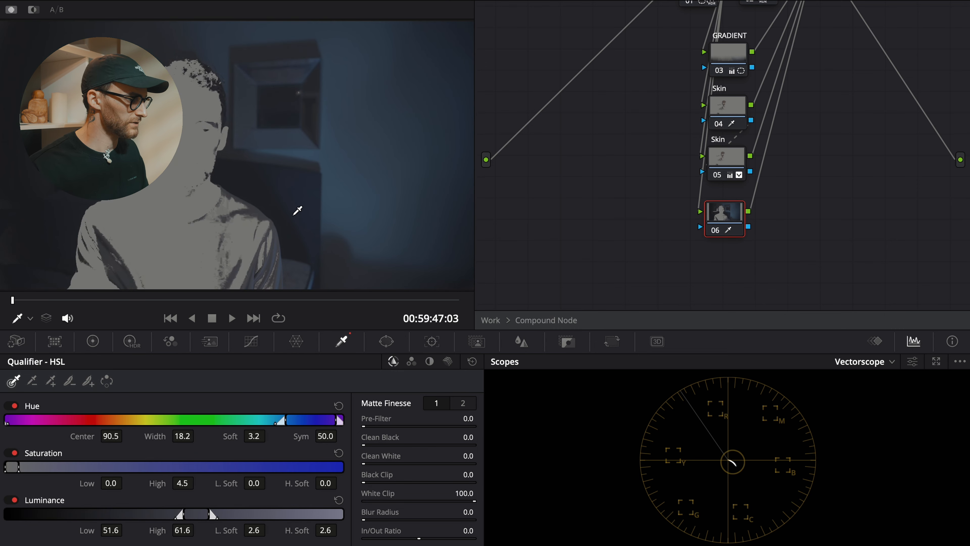
key("shift+h")
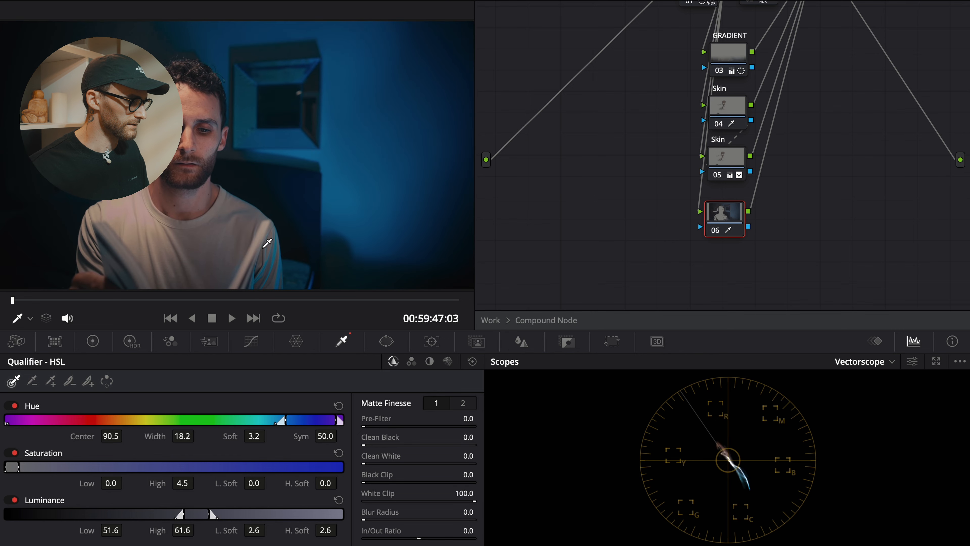
Step: Soften node 06's blue key in Matte Finesse by raising Blur Radius and setting Post-Filter to 11.4
left_click_drag(465, 512, 580, 481)
left_click(463, 403)
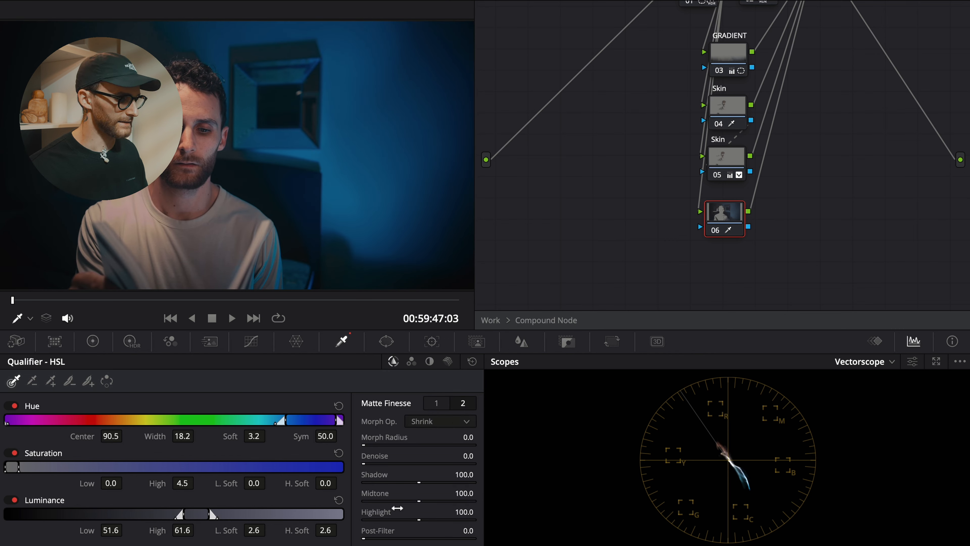
left_click_drag(382, 534, 361, 397)
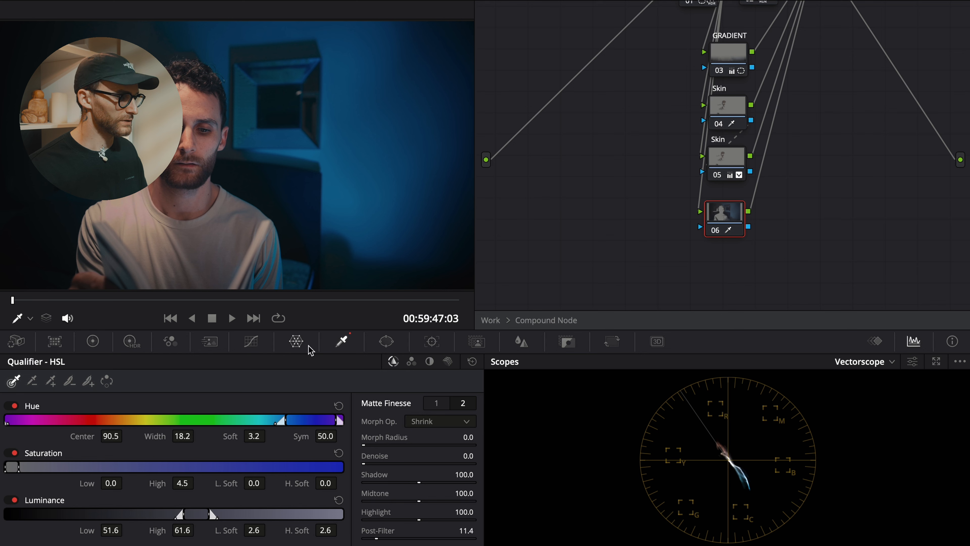
Step: Set node 06's Color Warper grid to 12 divisions and shift the blue point toward teal at Hue 0.42, Sat 0.34
left_click(299, 343)
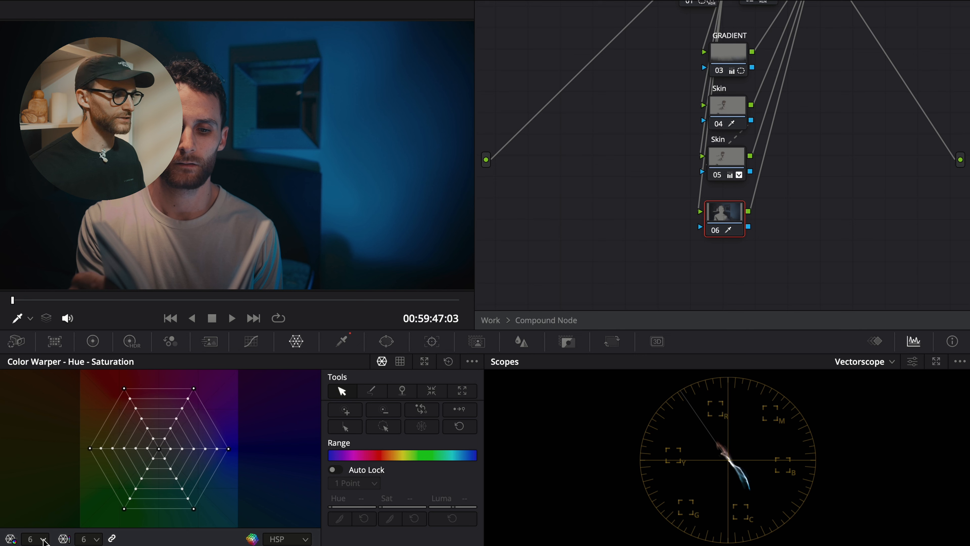
left_click(44, 539)
left_click(43, 540)
left_click(33, 536)
left_click(37, 495)
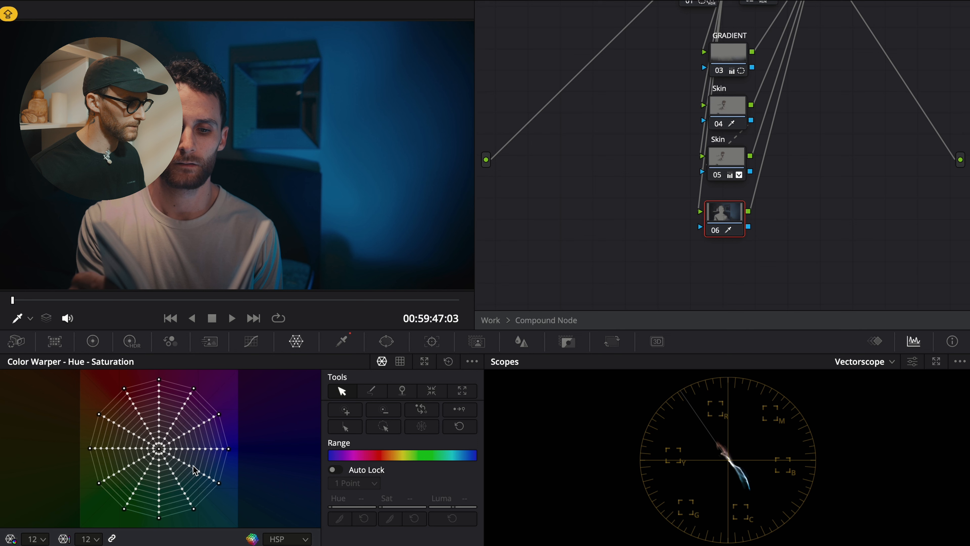
left_click_drag(191, 467, 174, 462)
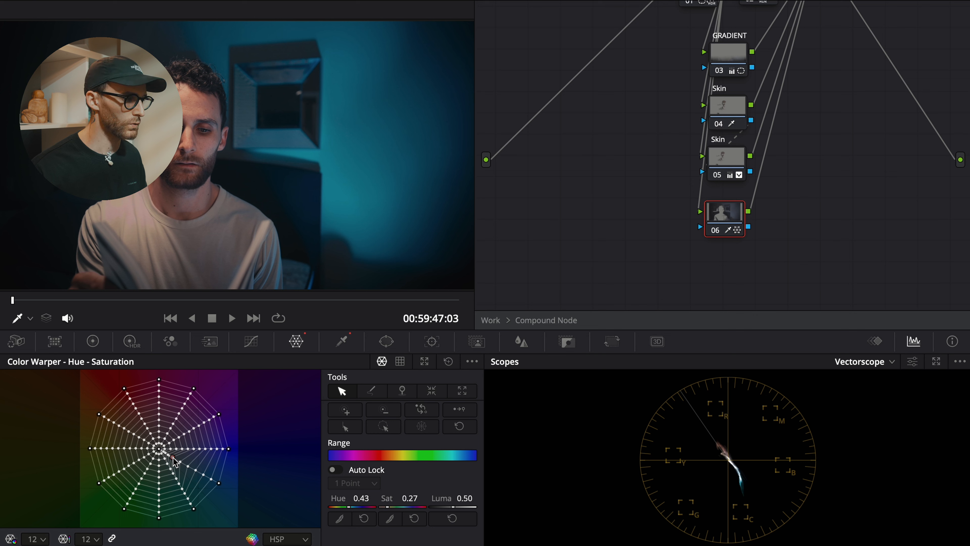
left_click_drag(173, 462, 180, 464)
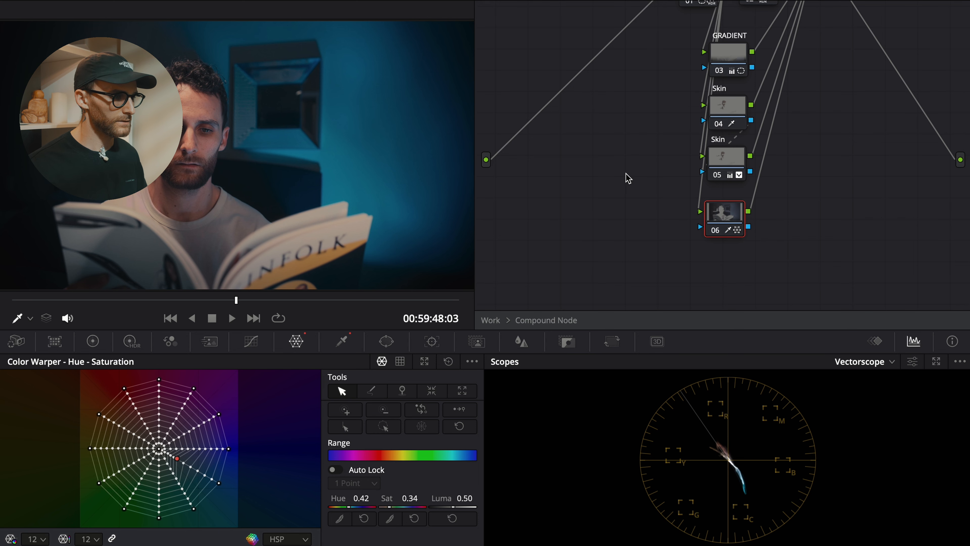
Step: Label node 06 BLUES and leave the compound node for the main node graph
scroll(631, 284, "up", 3)
right_click(731, 281)
left_click(769, 308)
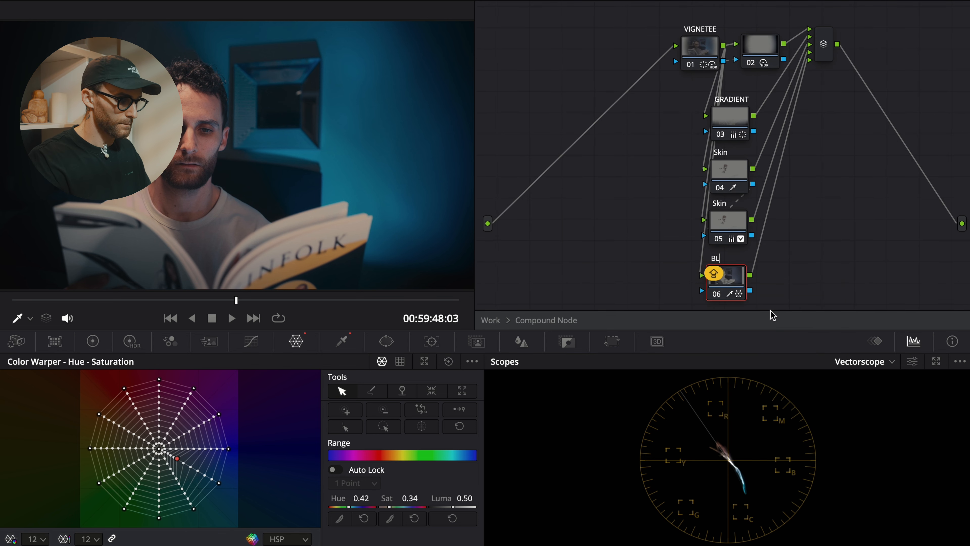
type("BLUES")
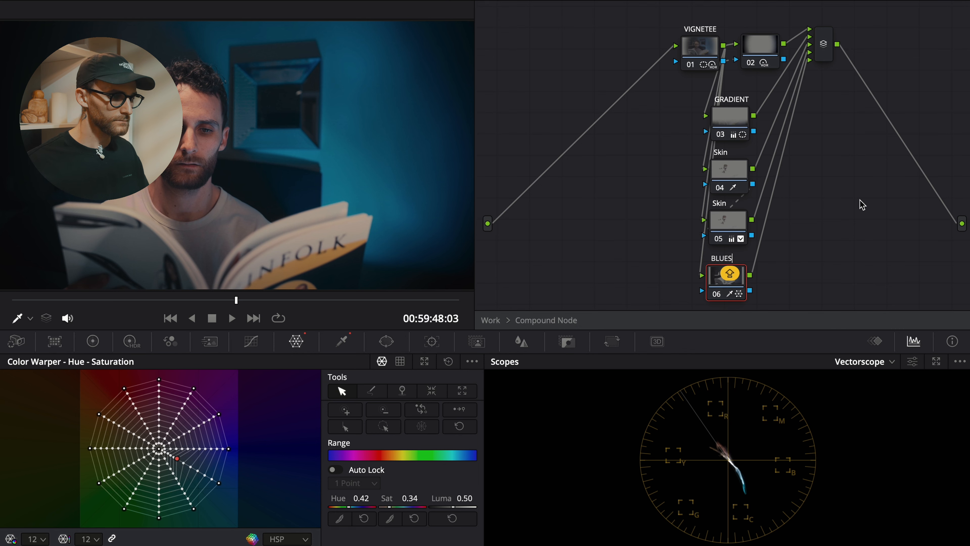
key("Return")
right_click(859, 193)
left_click(866, 202)
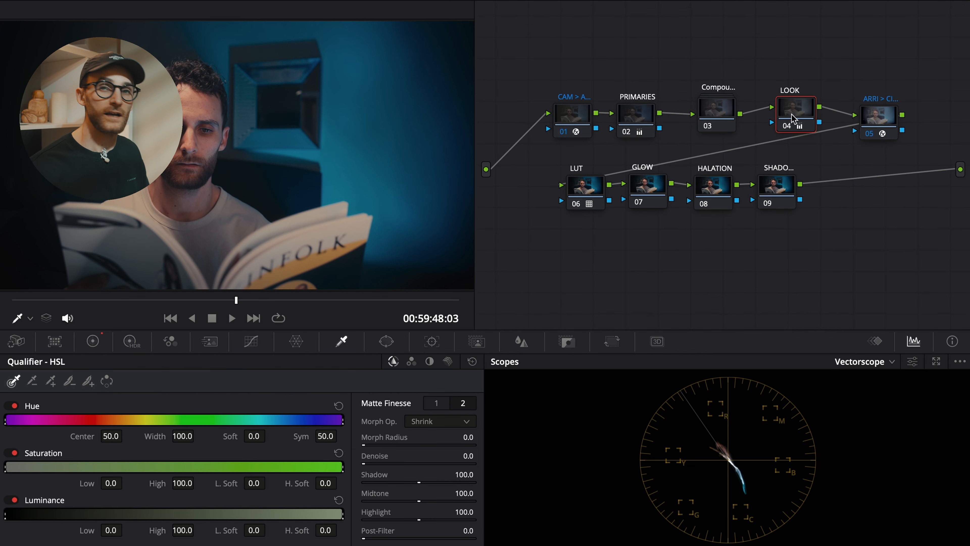
left_click_drag(916, 53, 552, 158)
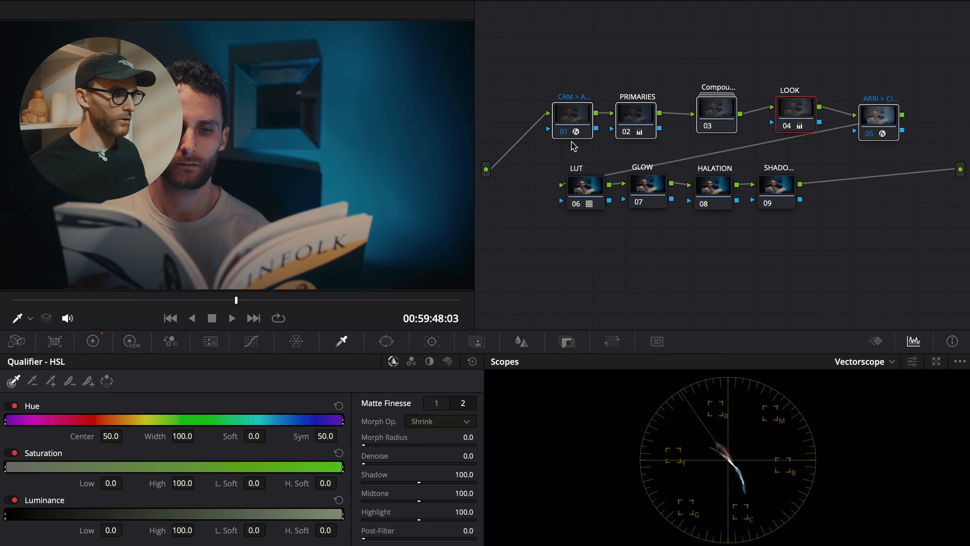
left_click(577, 185, "ctrl")
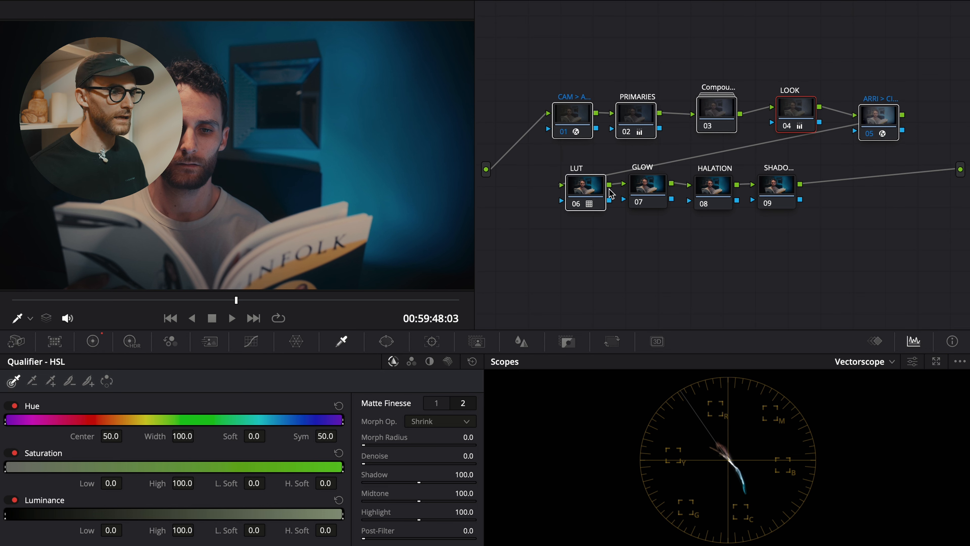
left_click(670, 251)
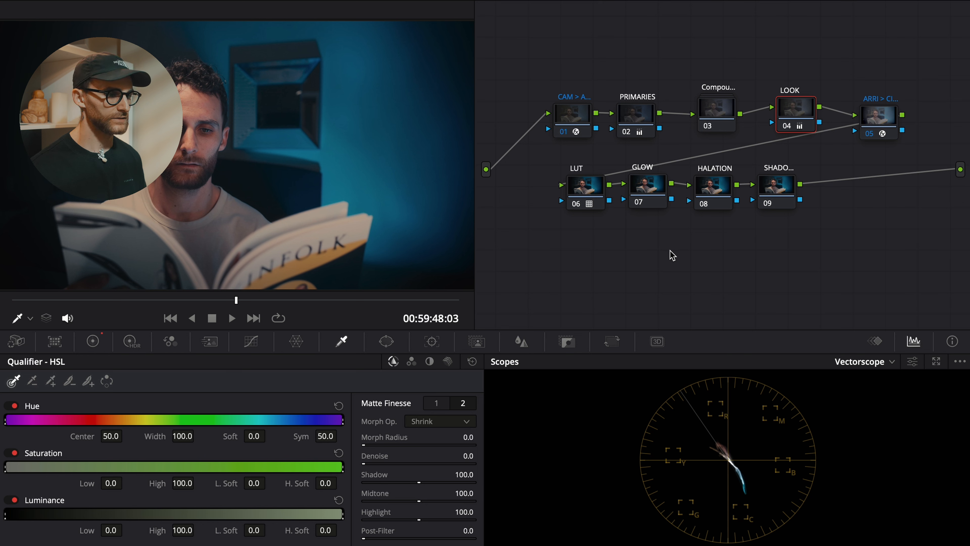
Step: Find the Resolve FX Light Glow effect and apply it to the GLOW node 07
left_click(655, 204)
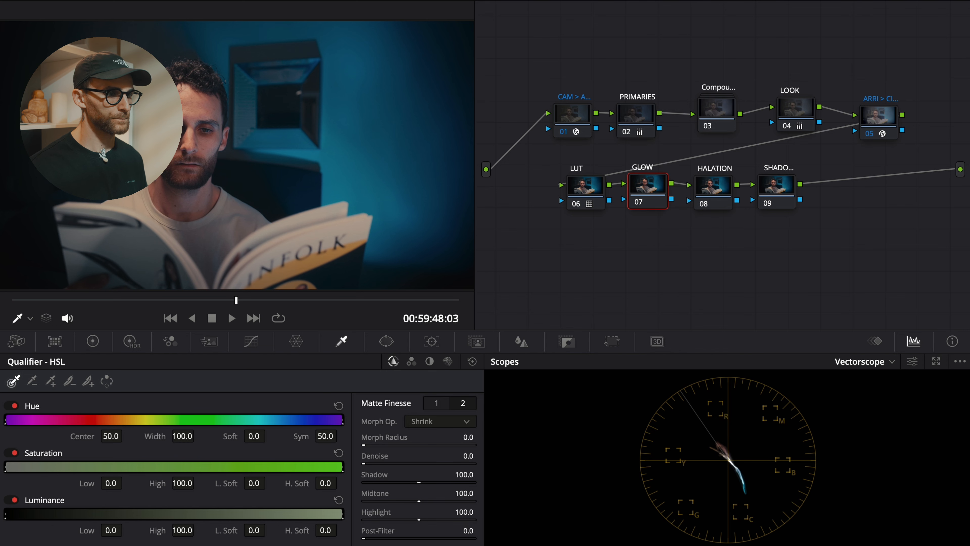
left_click(830, 12)
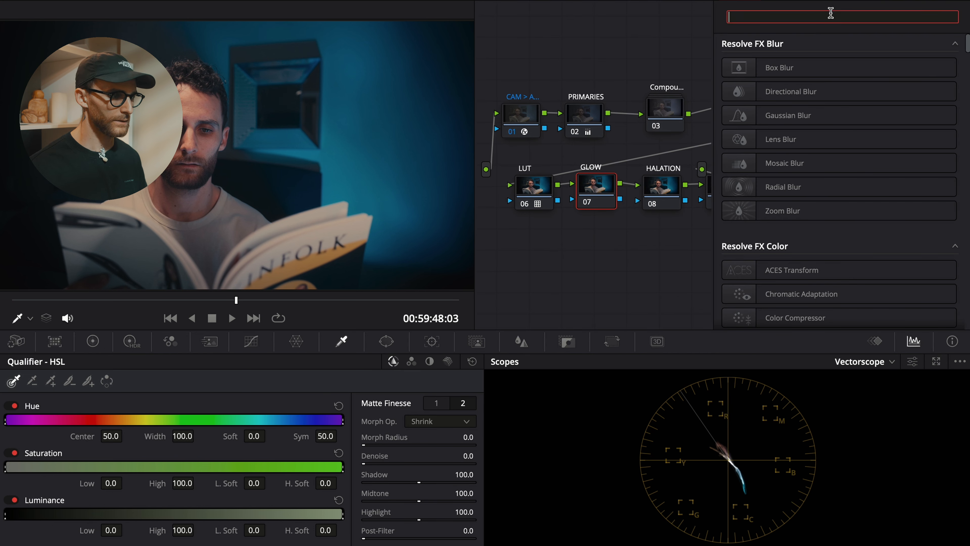
type("GLOW")
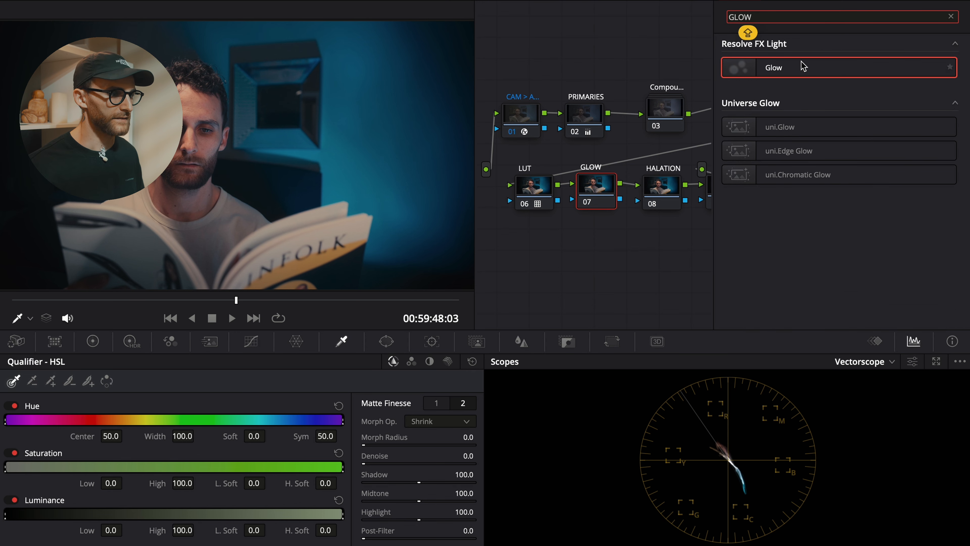
left_click_drag(804, 67, 603, 197)
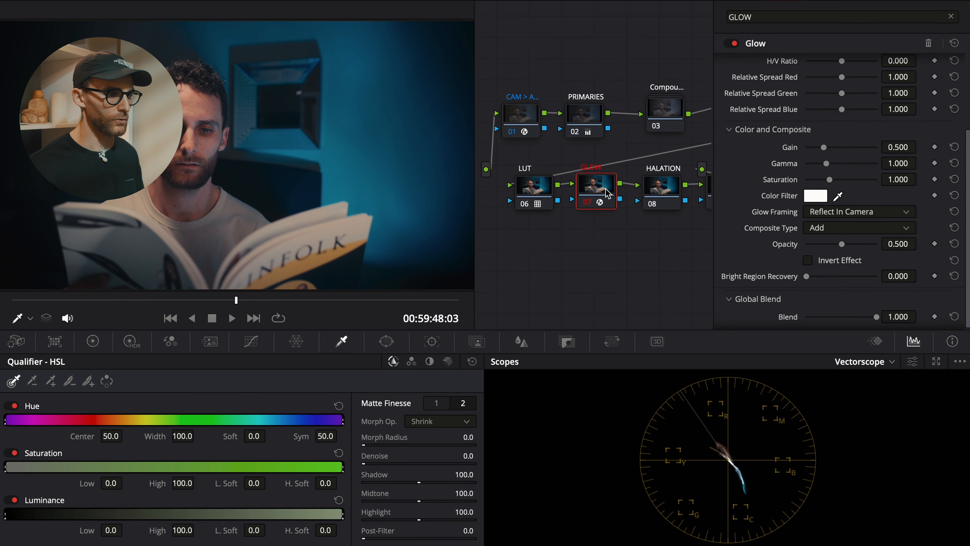
Step: Set the Glow effect's Shine Threshold and Spread both to 0.000
scroll(862, 115, "up", 5)
left_click_drag(861, 81, 779, 95)
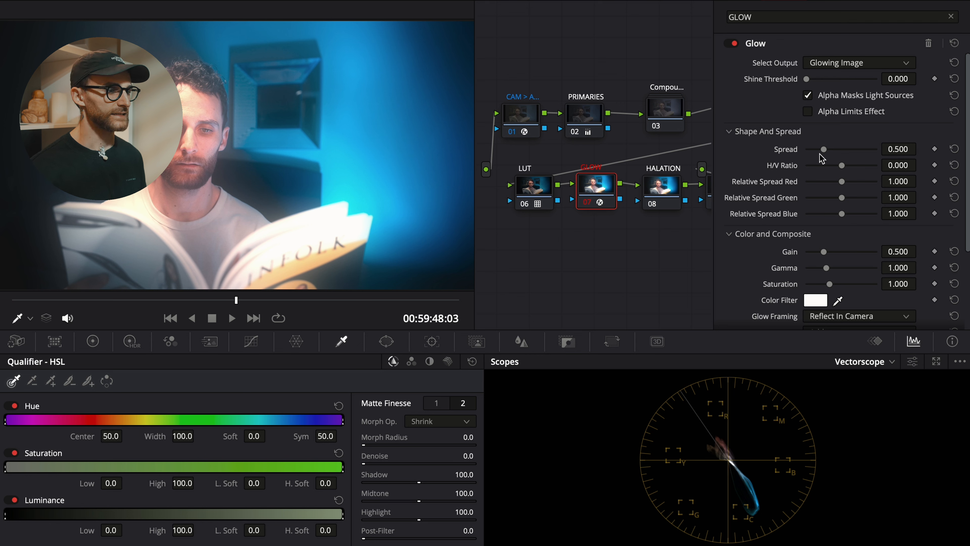
left_click_drag(824, 149, 777, 152)
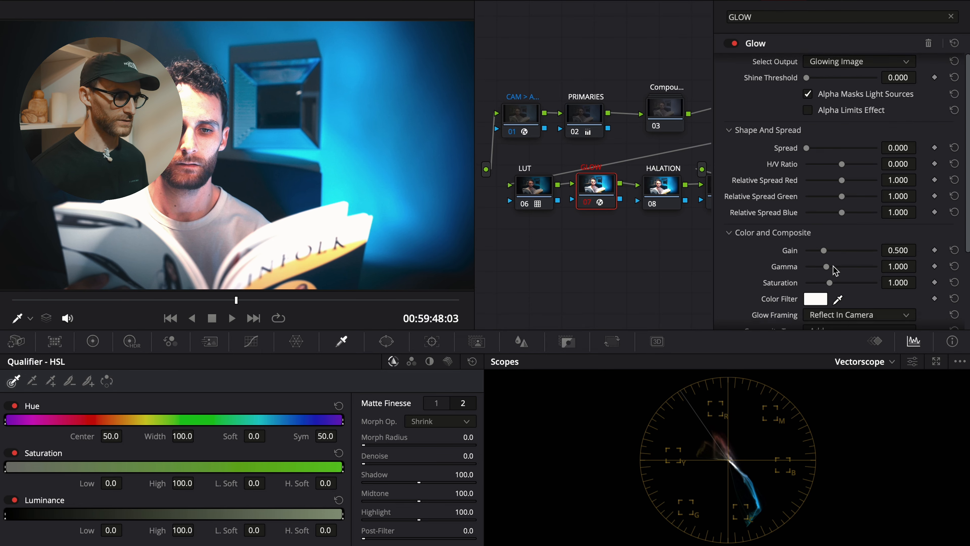
Step: Change the Glow's Composite Type to Softlight and reduce its Global Blend to a small fraction
scroll(834, 269, "down", 4)
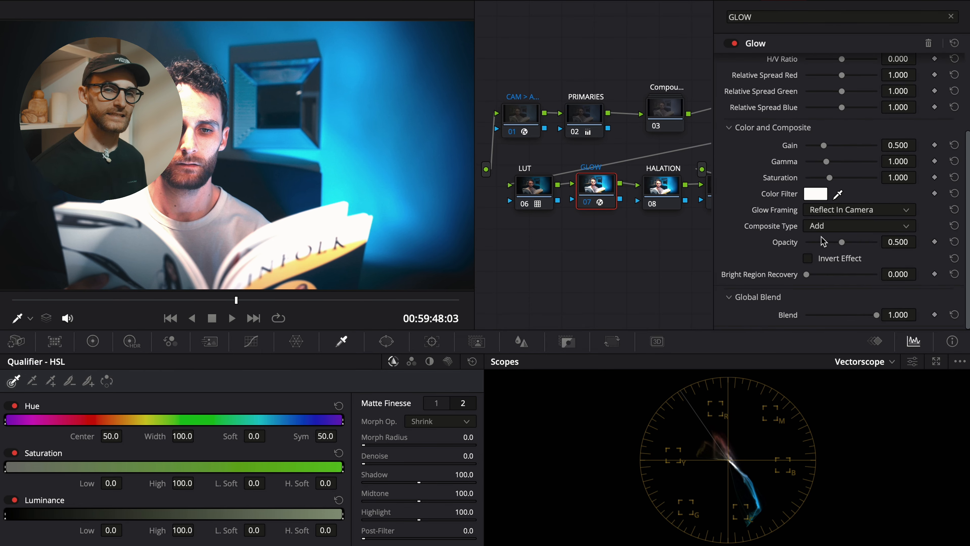
left_click(825, 226)
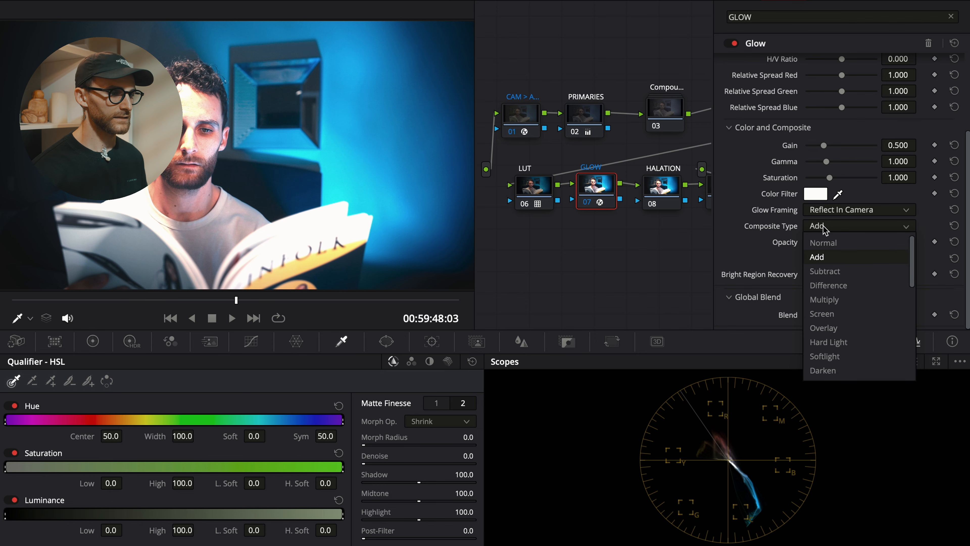
left_click(854, 357)
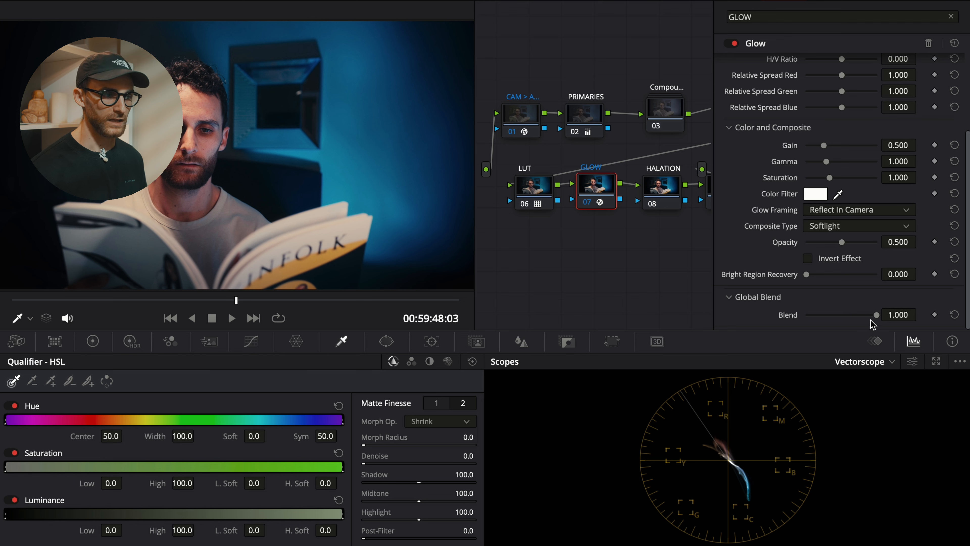
left_click_drag(876, 315, 814, 319)
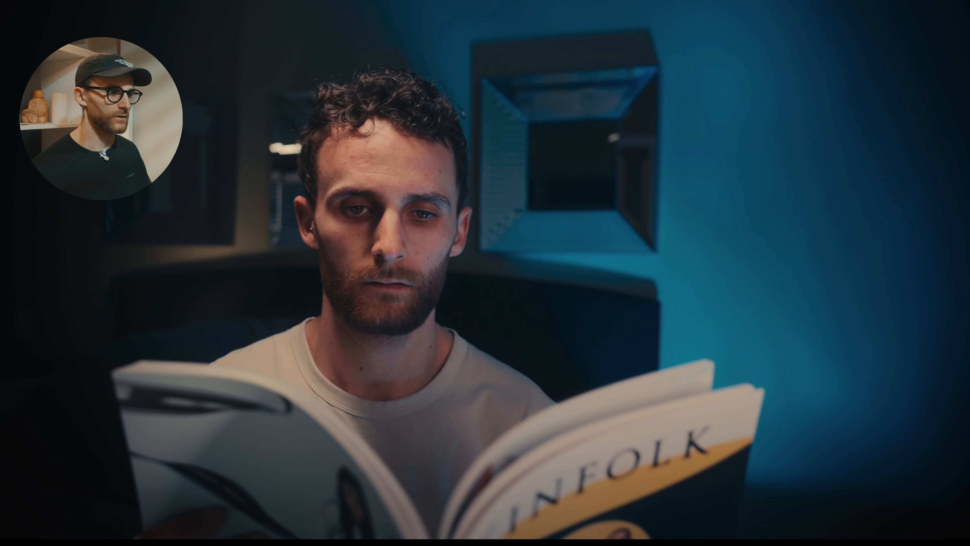
Step: Leave the full-screen preview, find the Resolve FX Light Halation effect and apply it to HALATION node 08
mouse_move(808, 316)
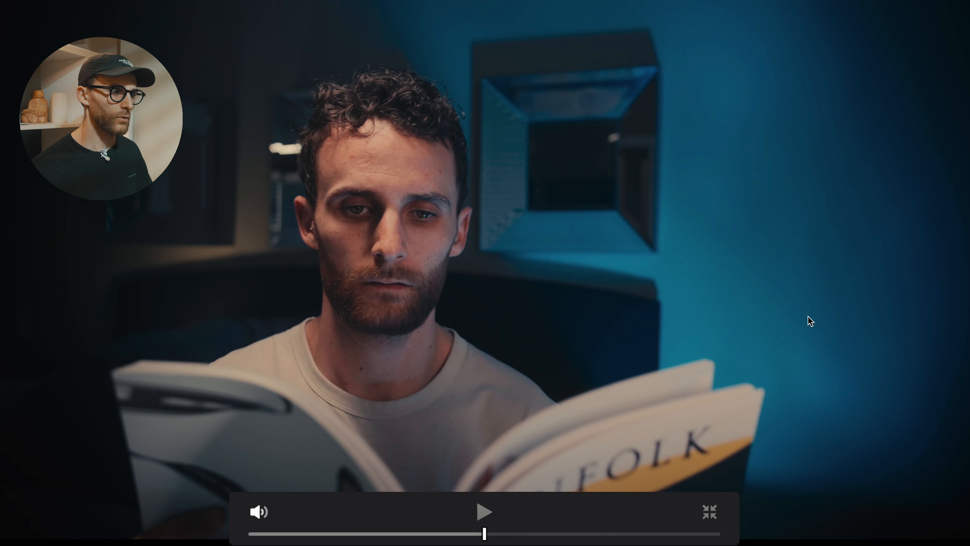
key("Escape")
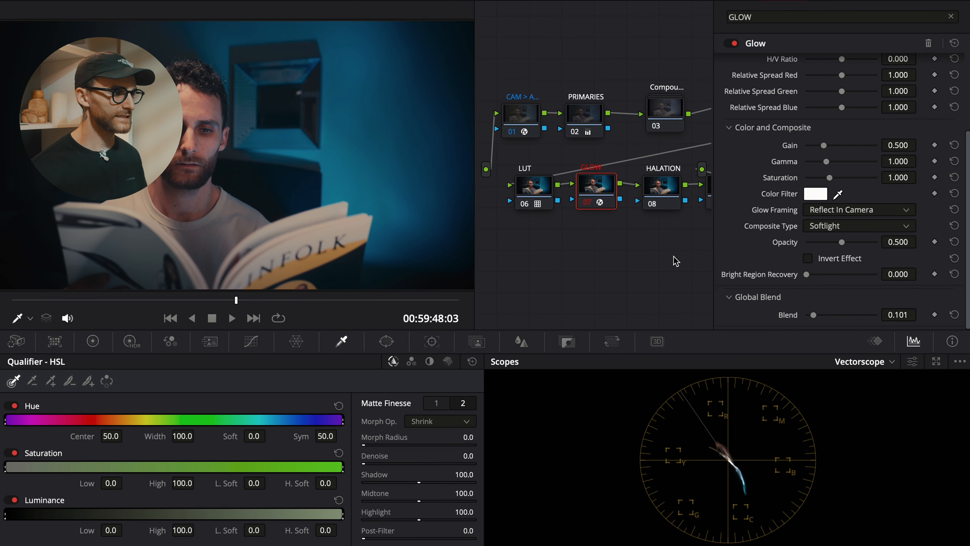
scroll(673, 260, "right", 3)
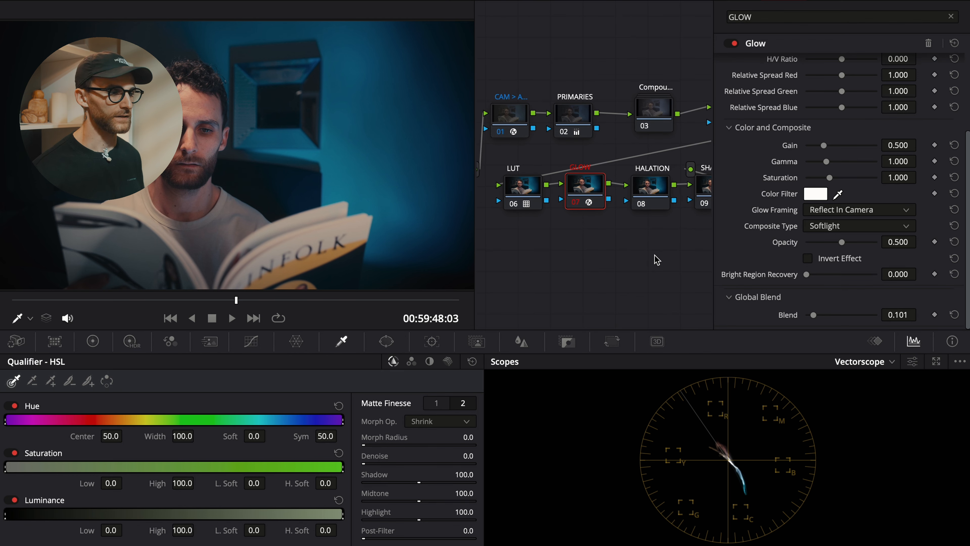
scroll(656, 260, "right", 10)
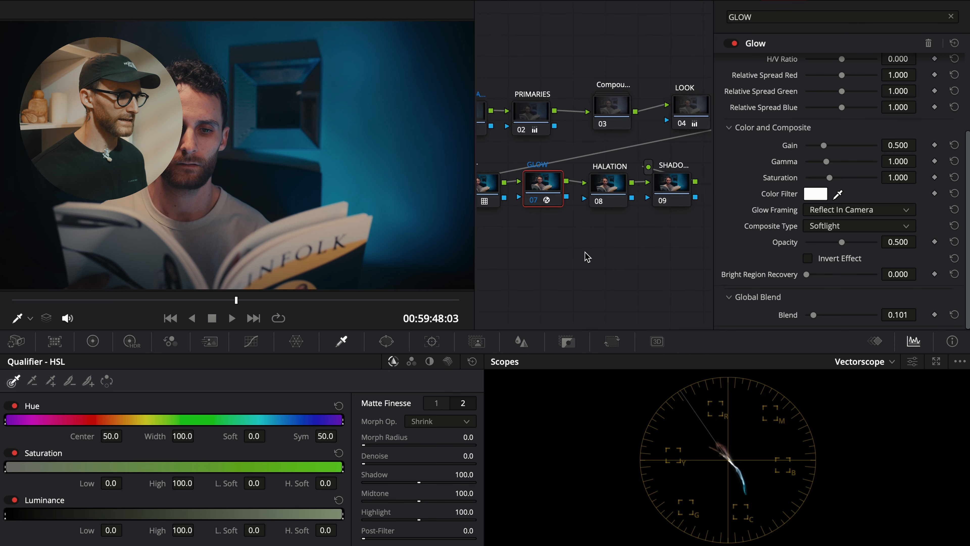
left_click(611, 187)
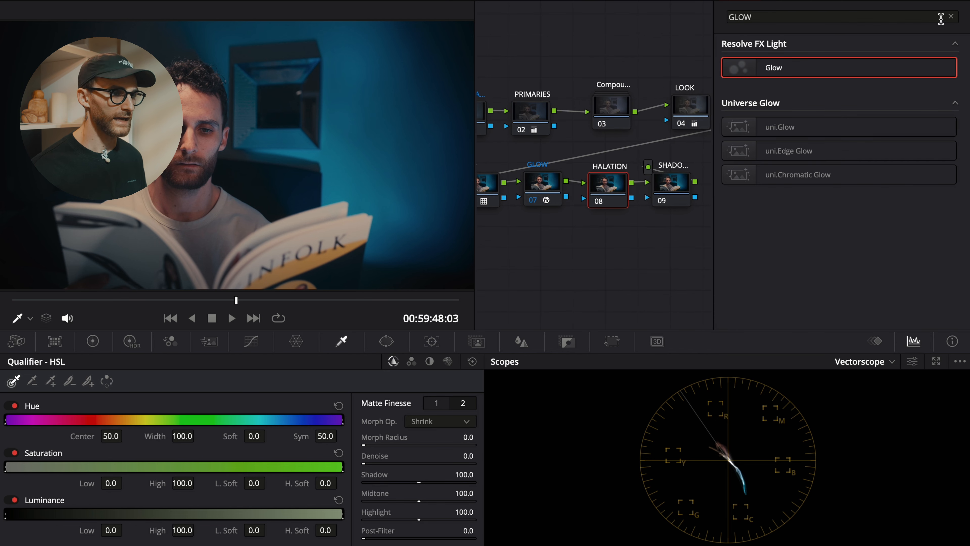
left_click(950, 16)
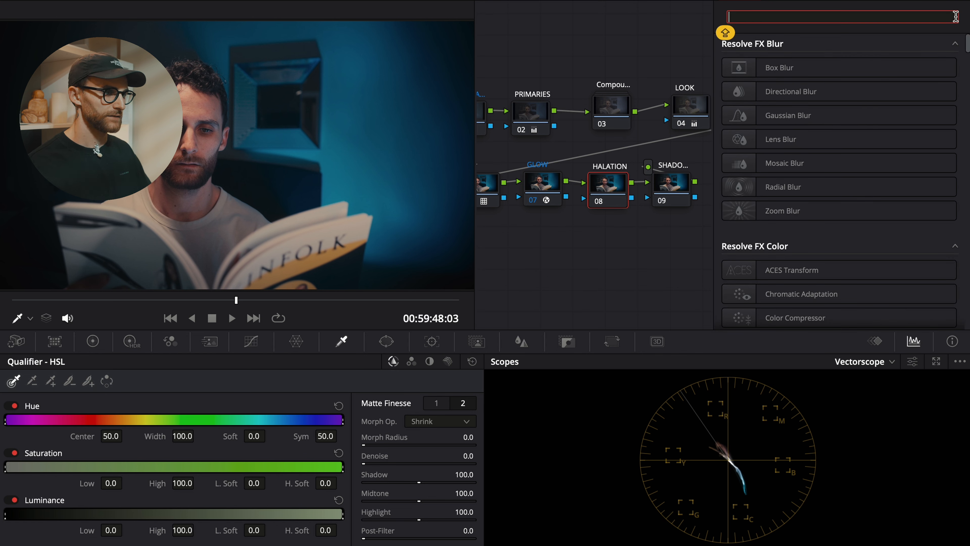
type("HALA")
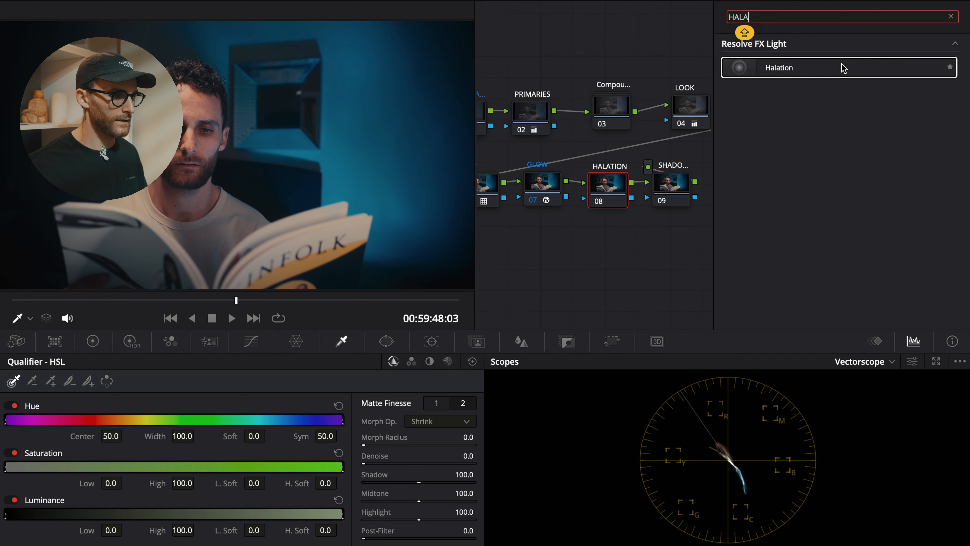
left_click_drag(844, 68, 609, 180)
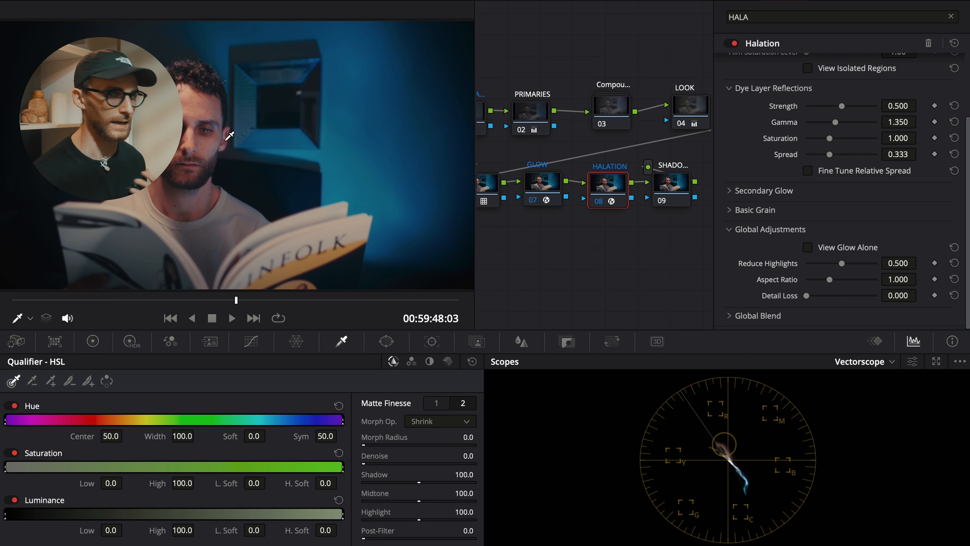
Step: Set Halation's Isolation Threshold to 0.909 and its Dye Layer Reflections Strength to 0.147, Gamma to 1.253 and Spread to 0.514
scroll(784, 101, "up", 3)
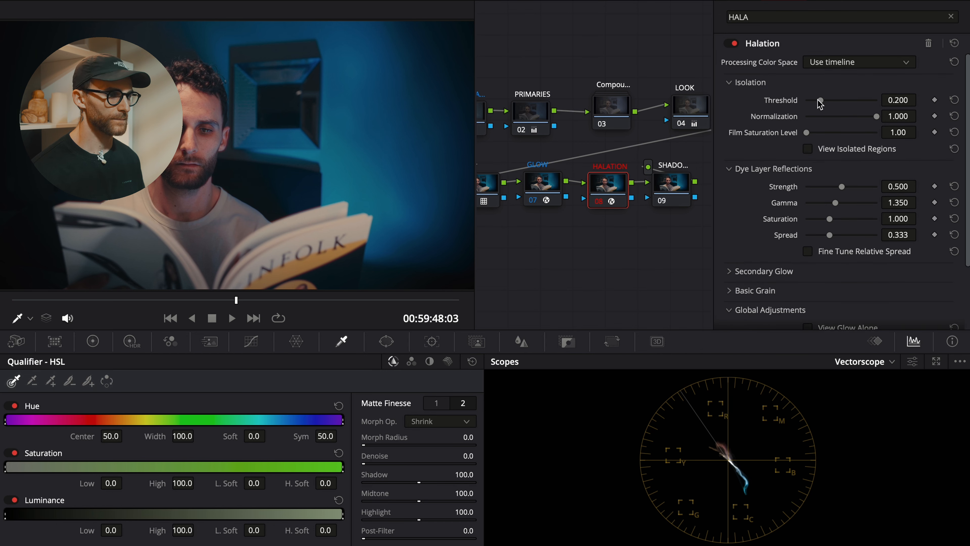
left_click_drag(820, 100, 870, 101)
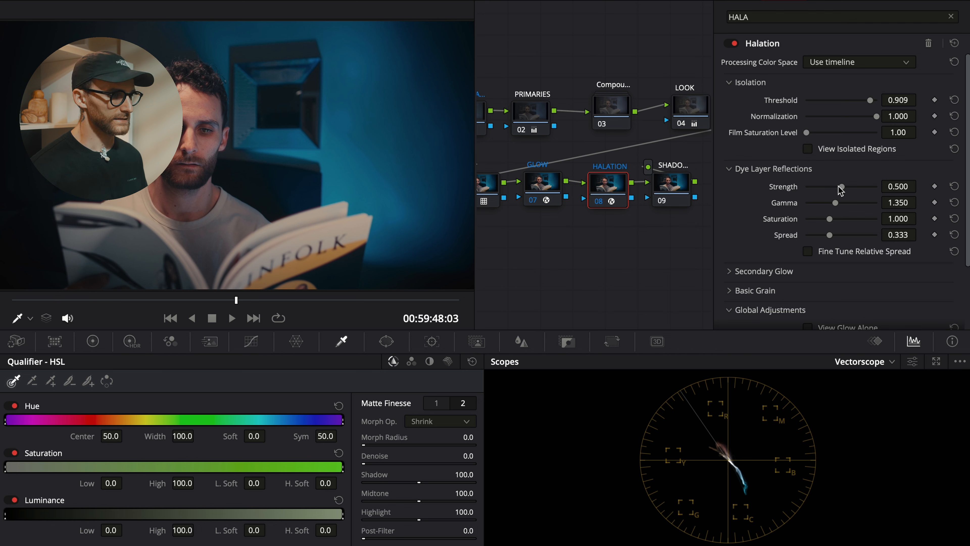
left_click_drag(842, 188, 816, 191)
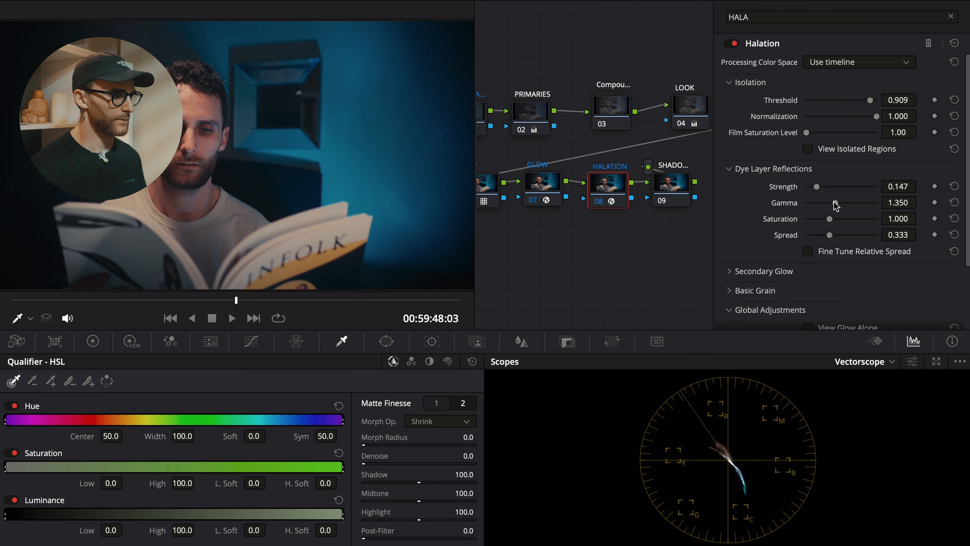
left_click_drag(835, 202, 832, 204)
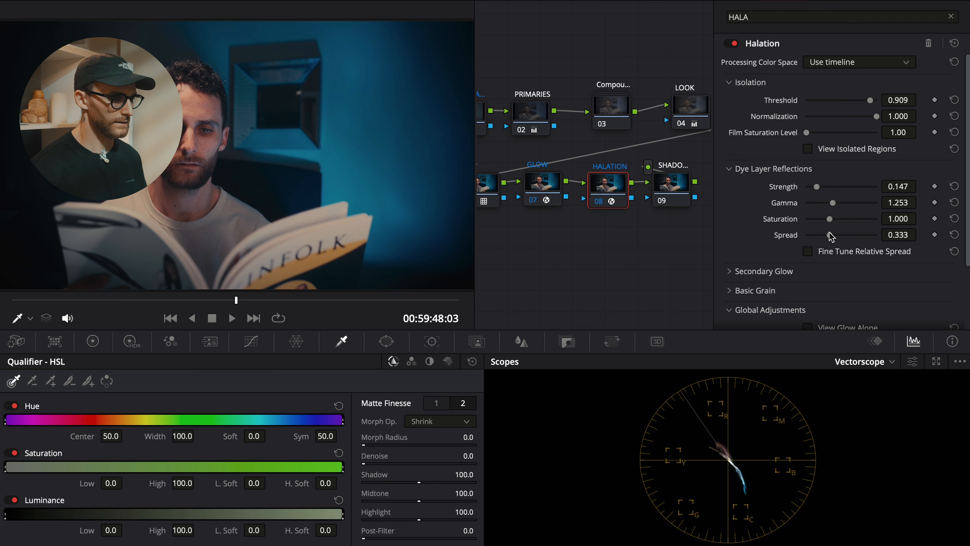
left_click_drag(829, 235, 842, 235)
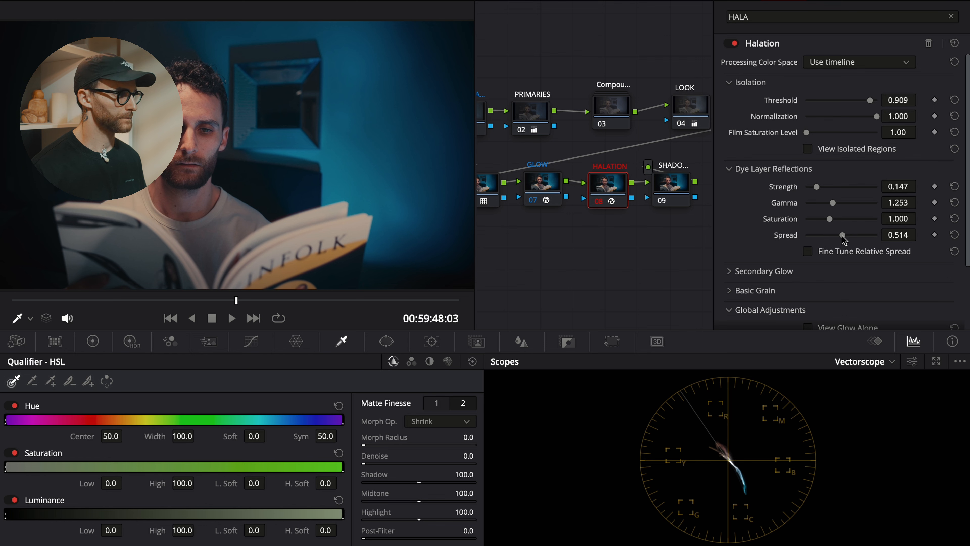
Step: Enable Append Grain Internally in Halation's Basic Grain settings and set the grain Size to 0.275
scroll(860, 275, "down", 3)
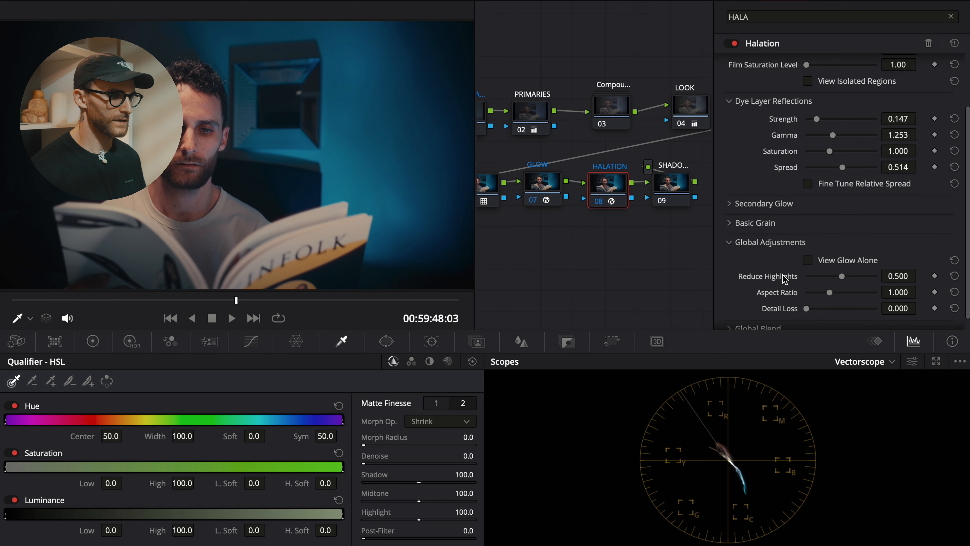
left_click(733, 226)
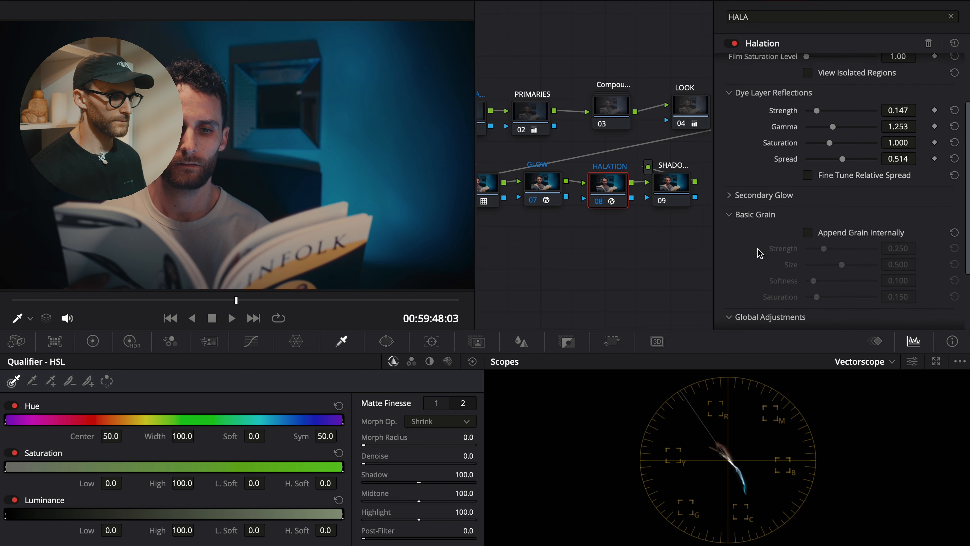
scroll(760, 252, "down", 2)
left_click(808, 208)
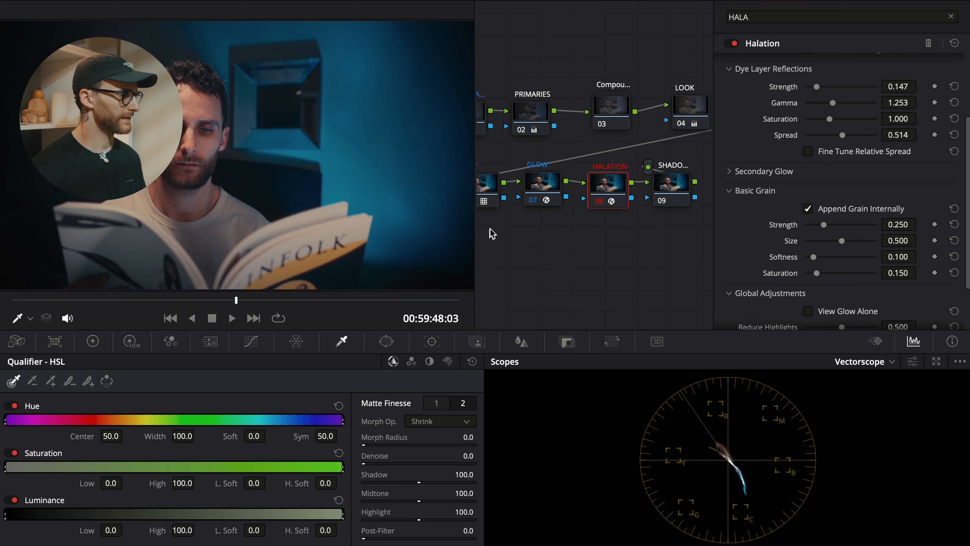
scroll(357, 180, "up", 10)
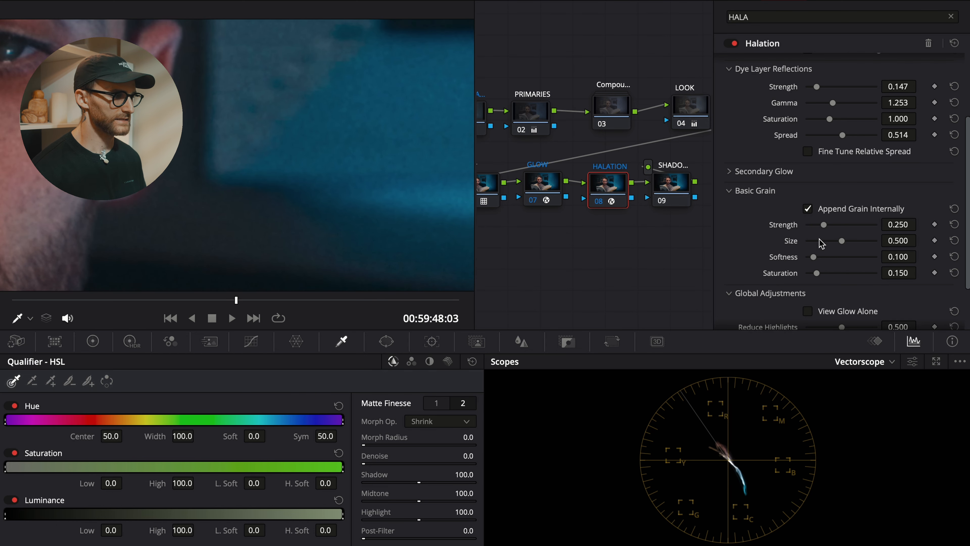
left_click(826, 241)
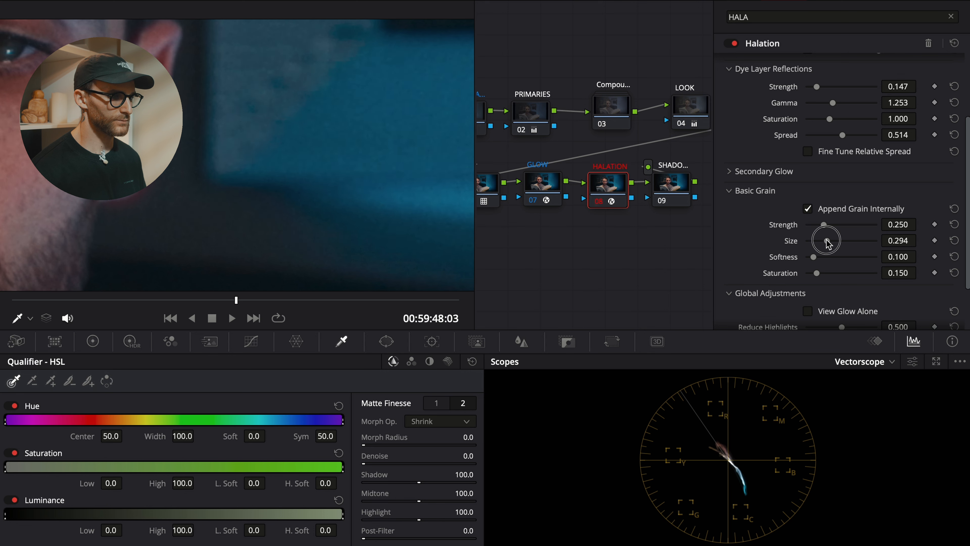
left_click_drag(827, 243, 824, 246)
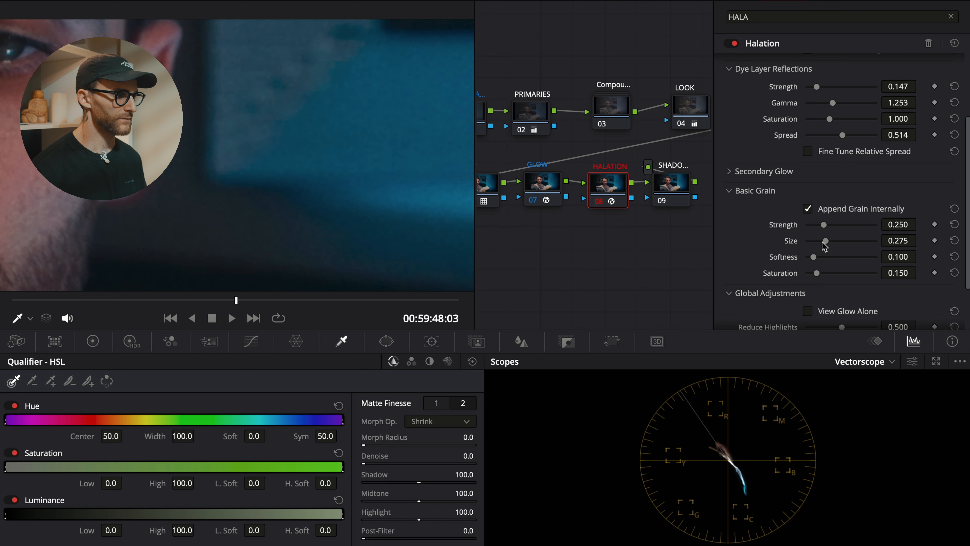
scroll(259, 167, "down", 10)
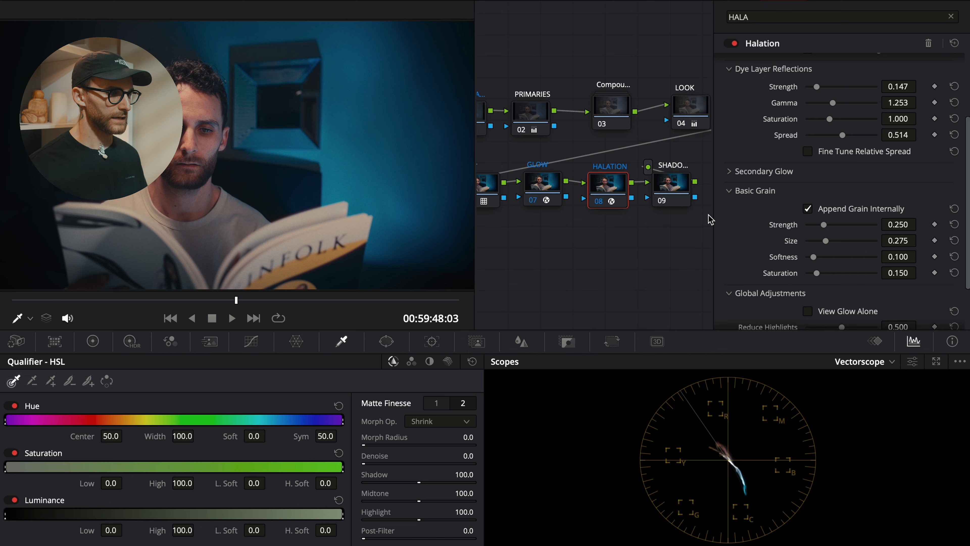
Step: Add a control point at Input Lum 0.17 to the Lum Vs Sat curve of the shadow node 09
left_click(664, 186)
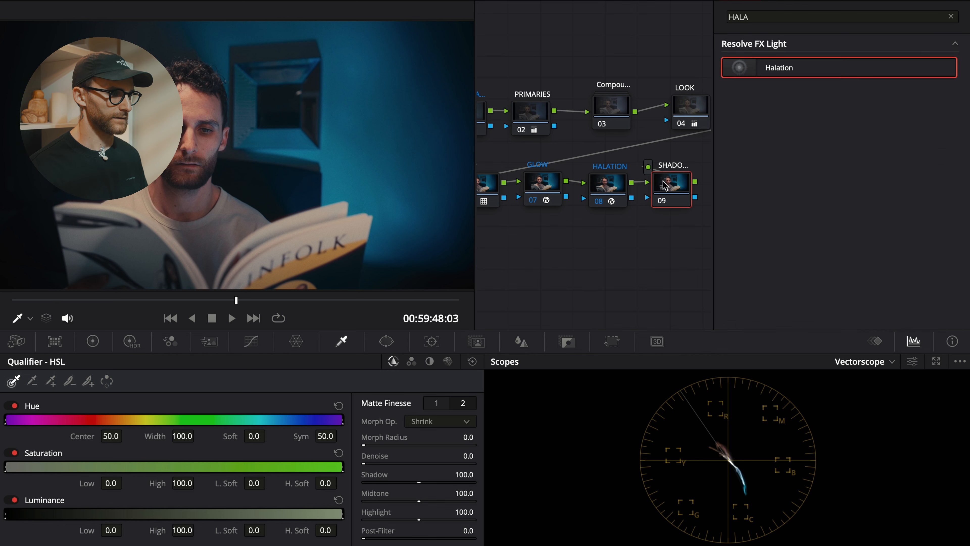
left_click(882, 1)
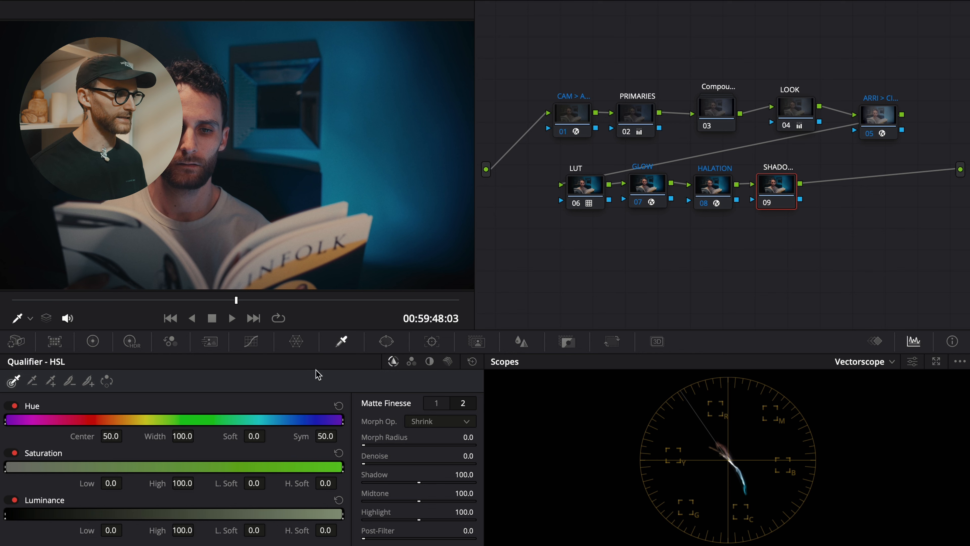
left_click(255, 342)
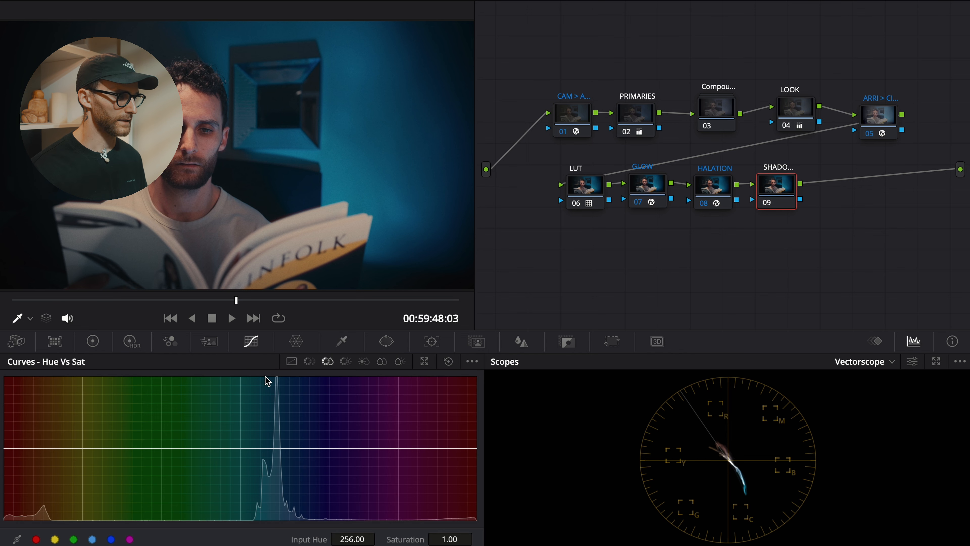
left_click(364, 362)
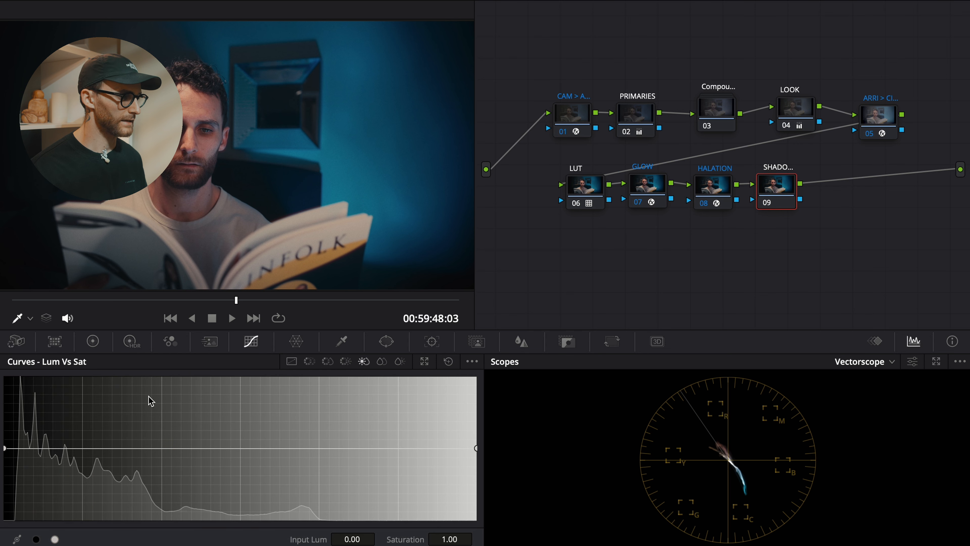
left_click(83, 448)
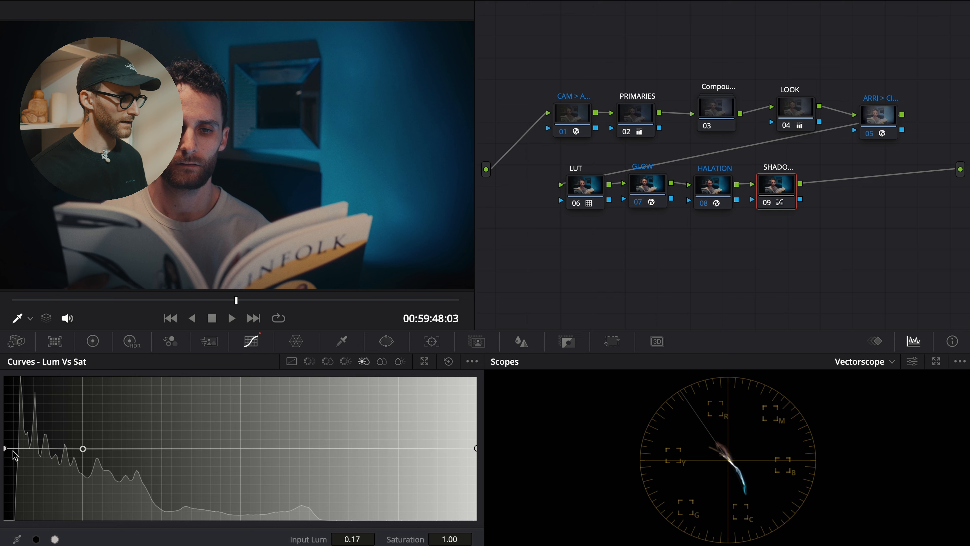
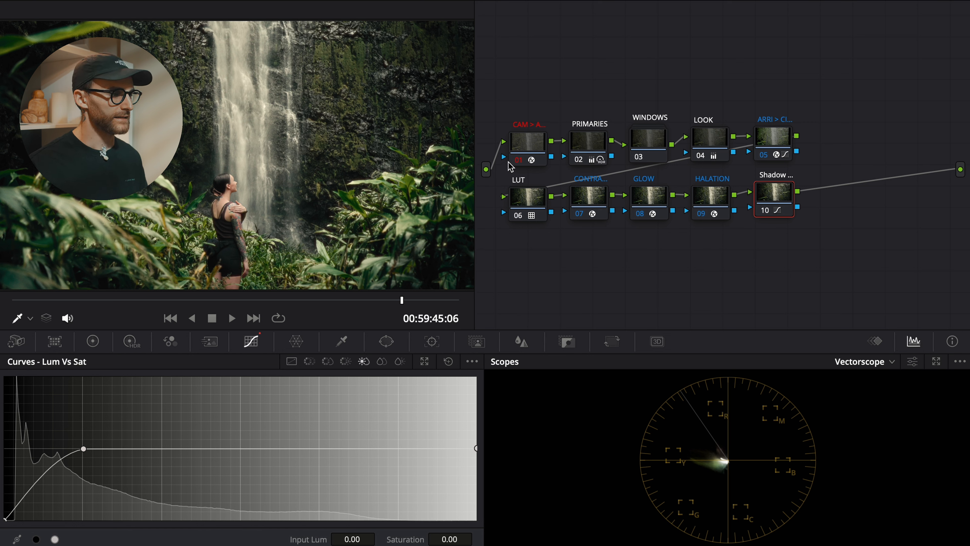
Step: Review the waterfall clip's colour space transform nodes 01 and 05, LUT node 06, glow, halation and Shadow nodes
left_click(529, 153)
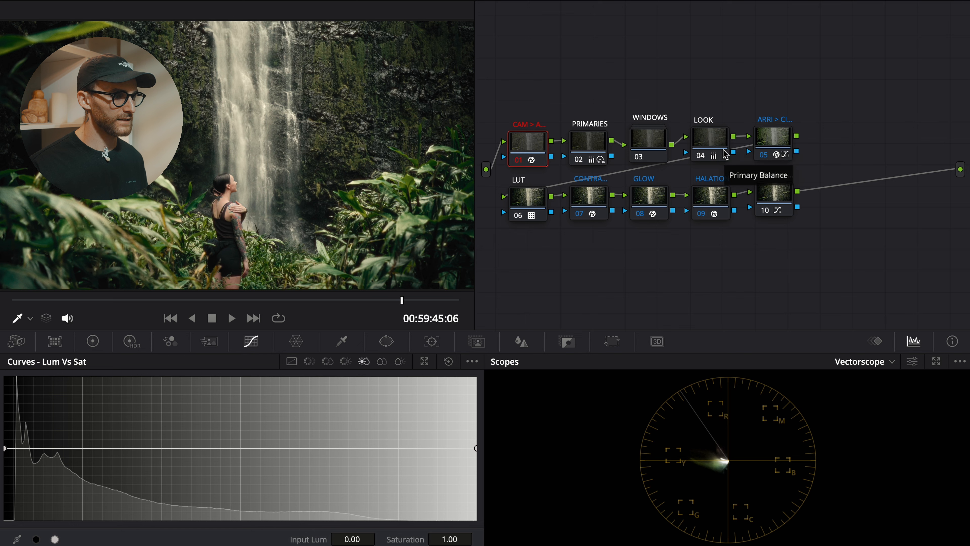
left_click(765, 147)
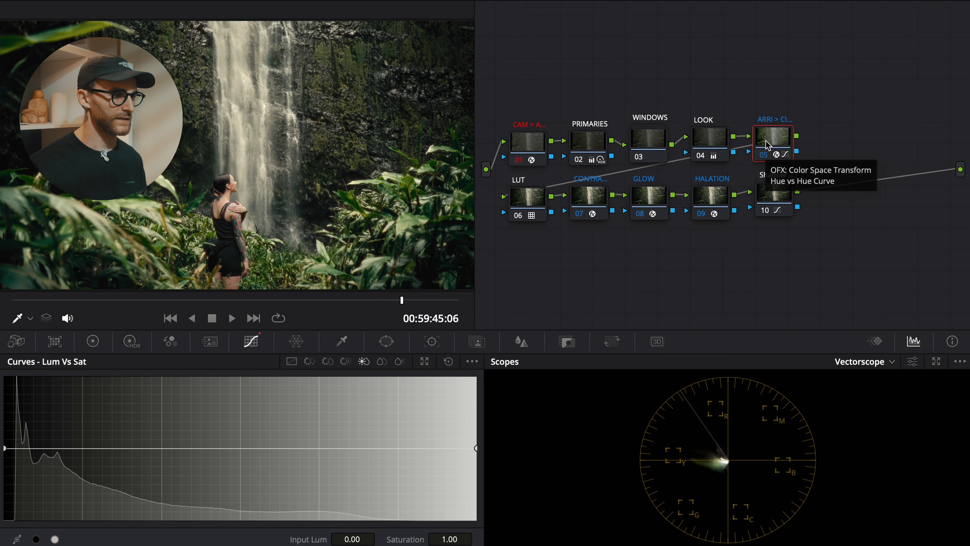
left_click(527, 205)
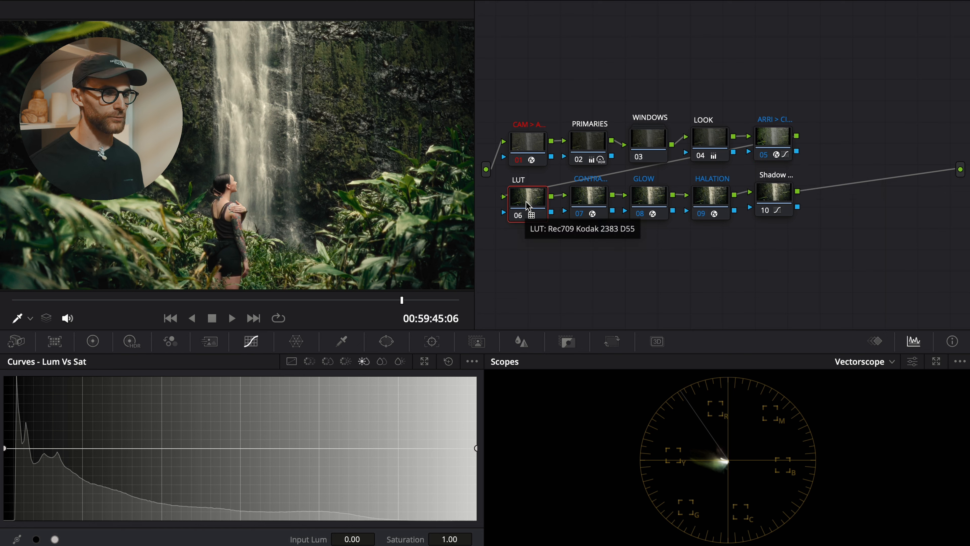
left_click(643, 203)
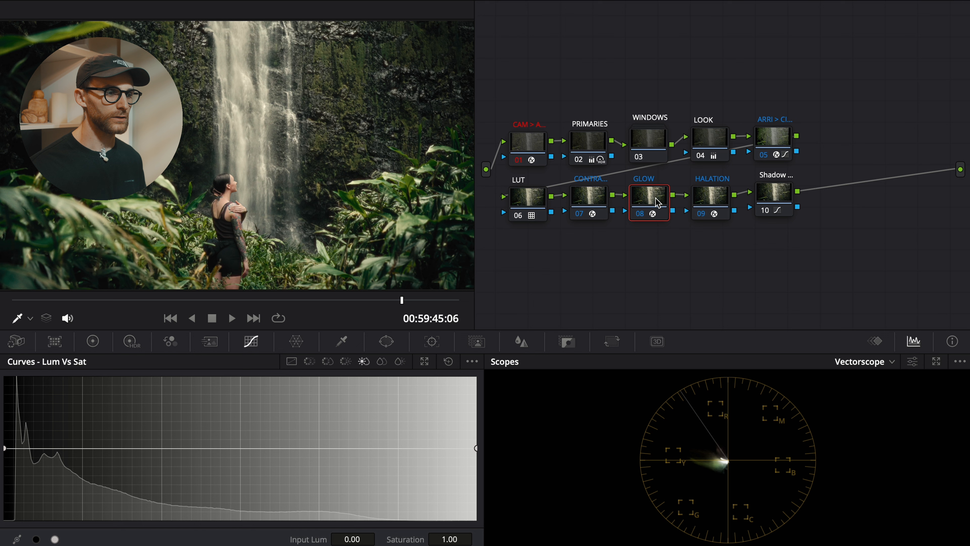
left_click(704, 199)
left_click(783, 201)
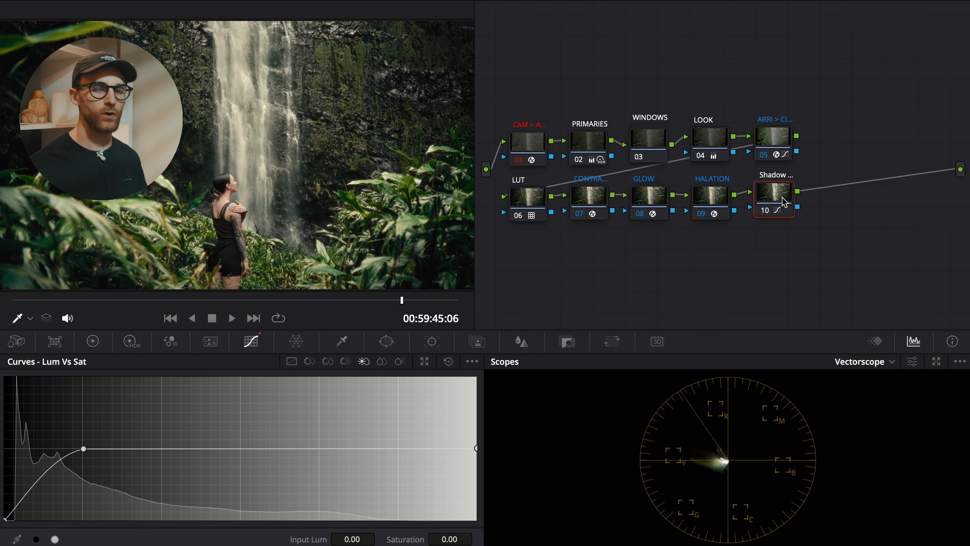
Step: Examine the Primaries and HDR color wheel adjustments on the waterfall clip's PRIMARIES node 02
left_click(583, 139)
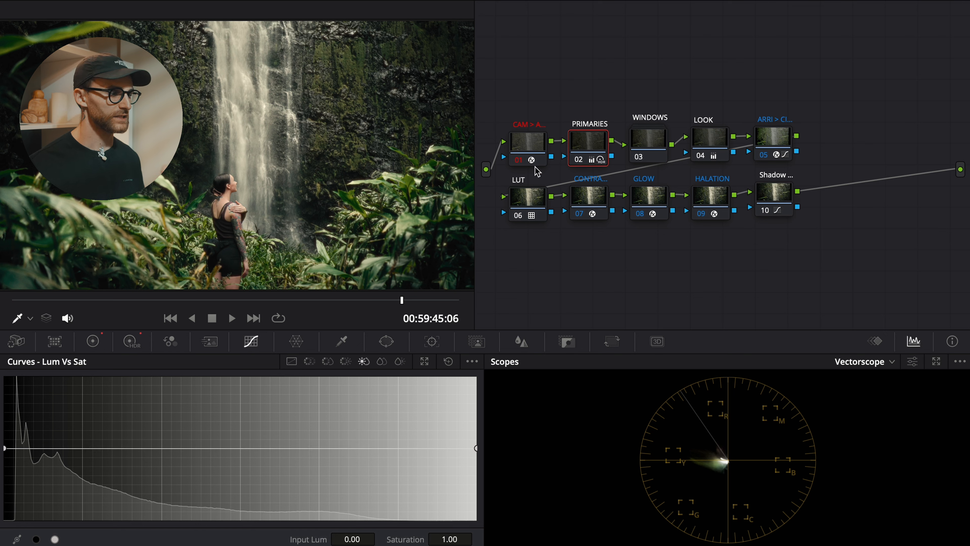
left_click(93, 341)
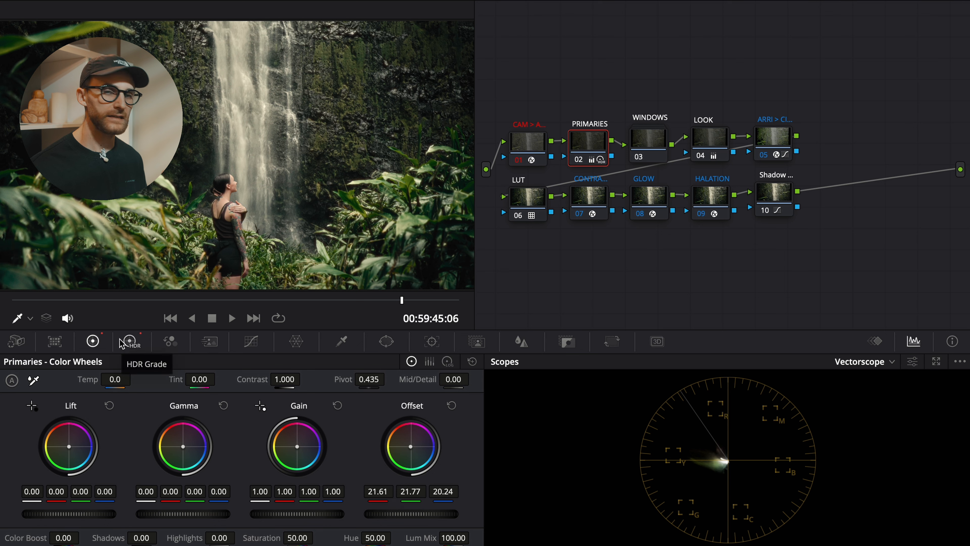
left_click(130, 340)
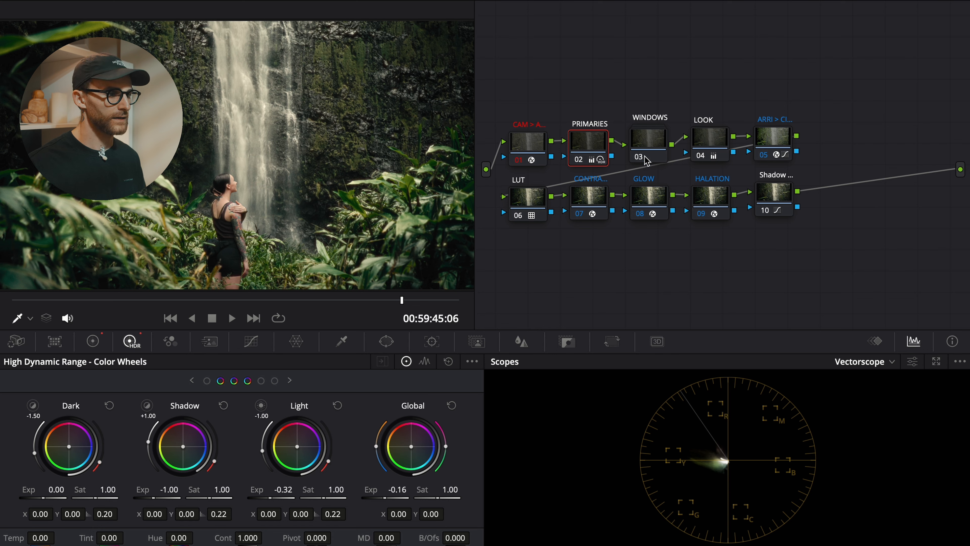
Step: Show the contents of the WINDOWS compound node and examine the HDR wheel adjustments on its vignette nodes 01 and 02
right_click(648, 145)
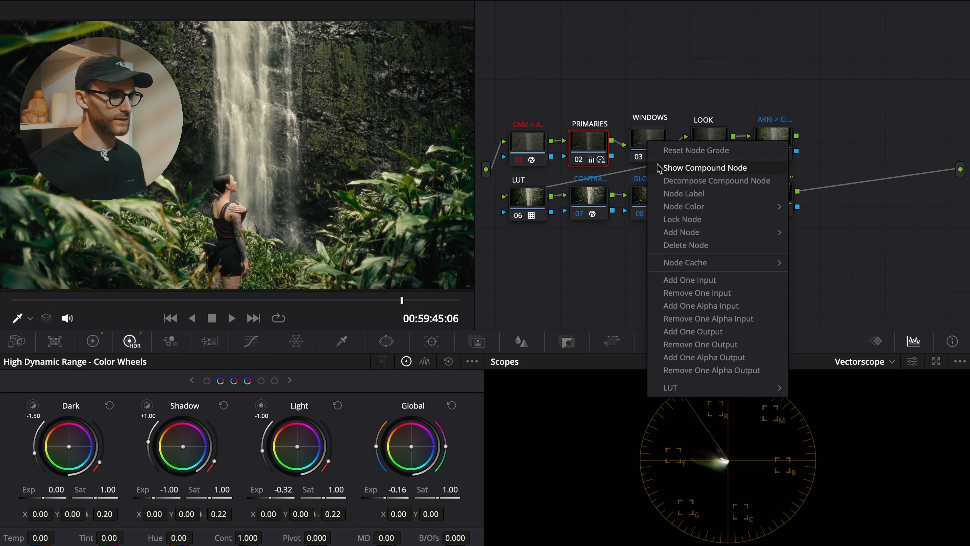
left_click(666, 168)
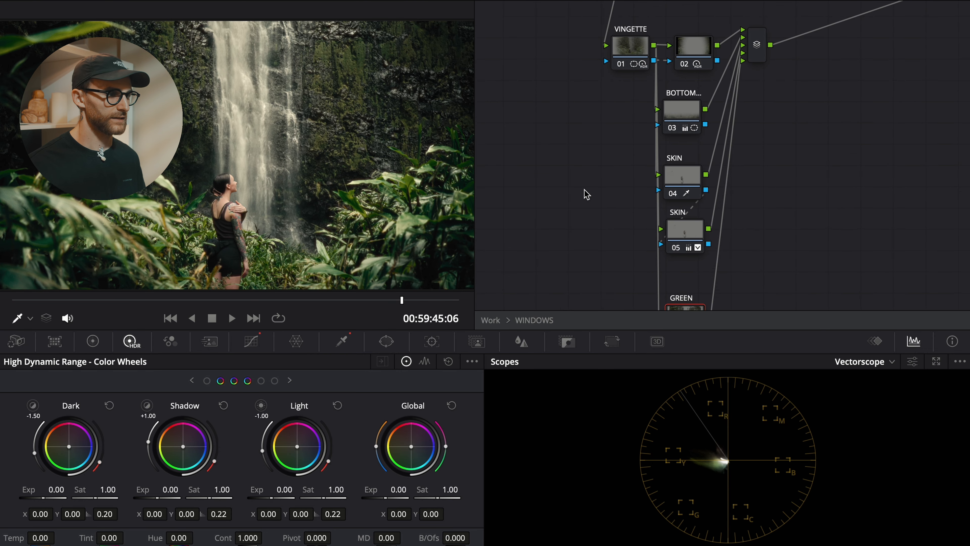
left_click(626, 56)
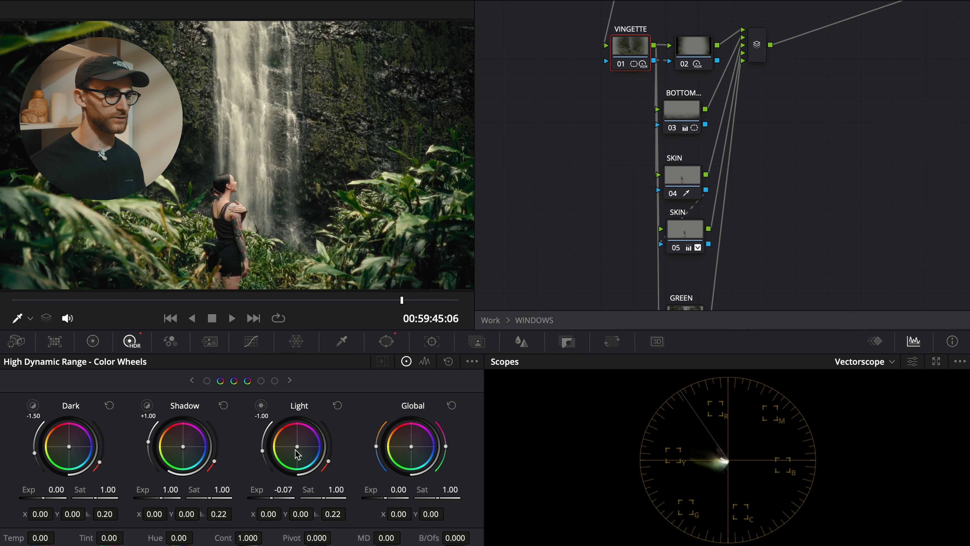
left_click(698, 51)
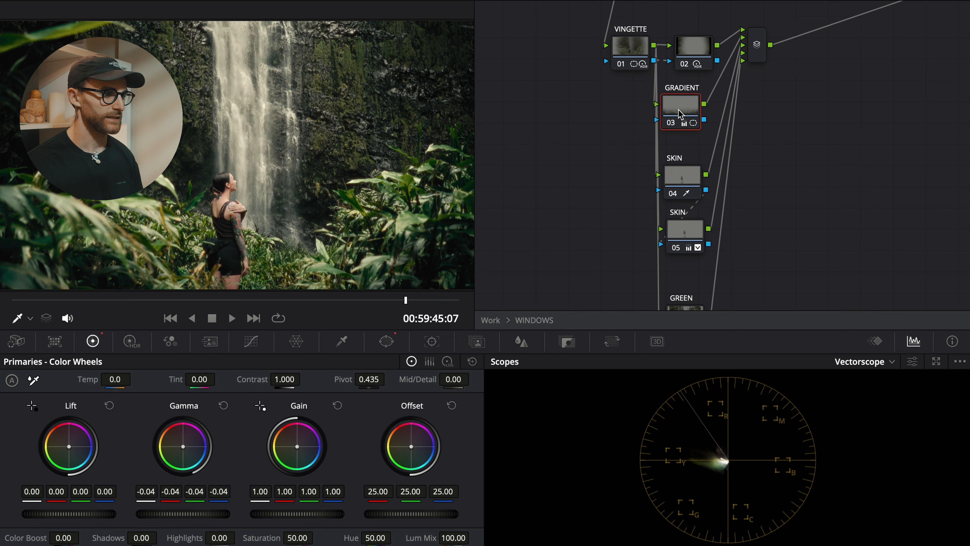
Step: Review the SKIN nodes 04 and 05, including node 05's Primaries, HDR wheels, Hue Vs Hue and Hue Vs Sat curves
left_click(693, 183)
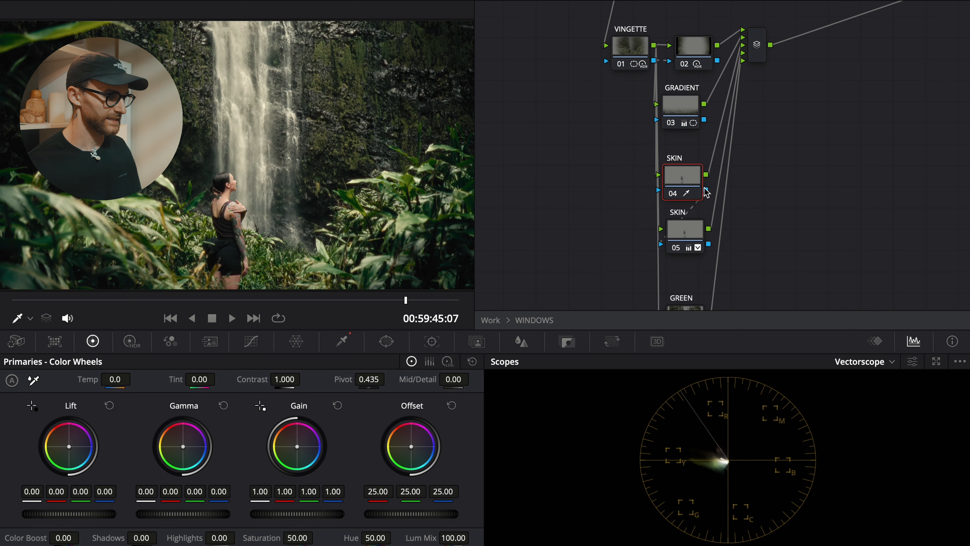
left_click(684, 221)
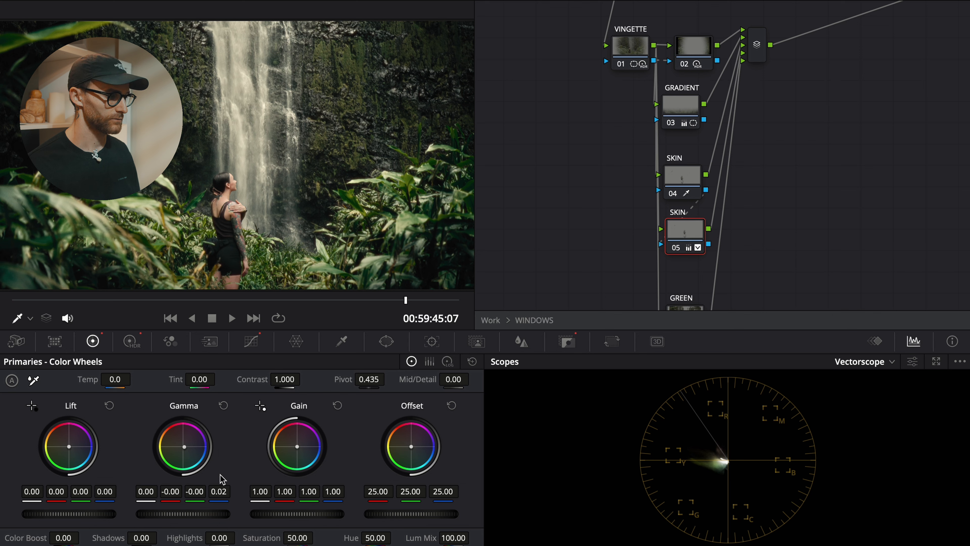
left_click(131, 340)
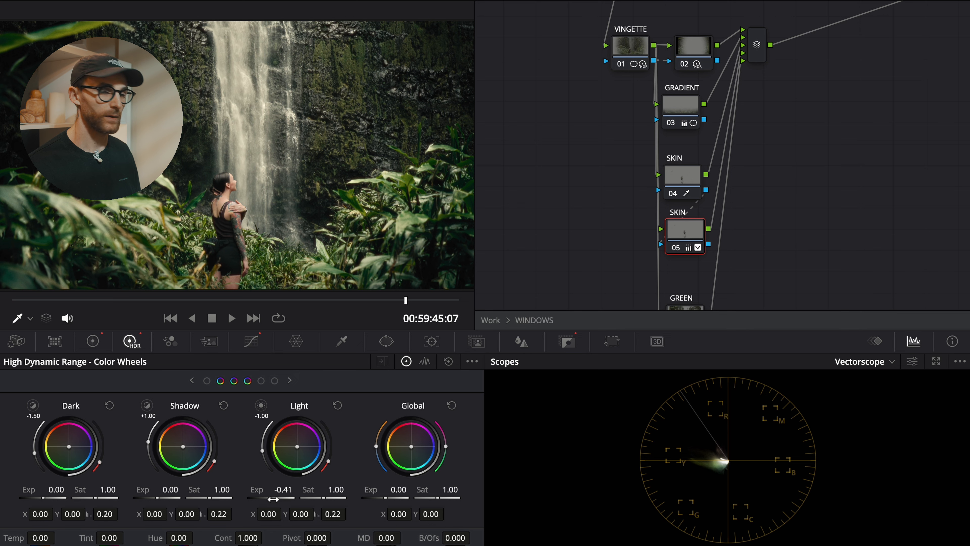
left_click(251, 340)
left_click(309, 361)
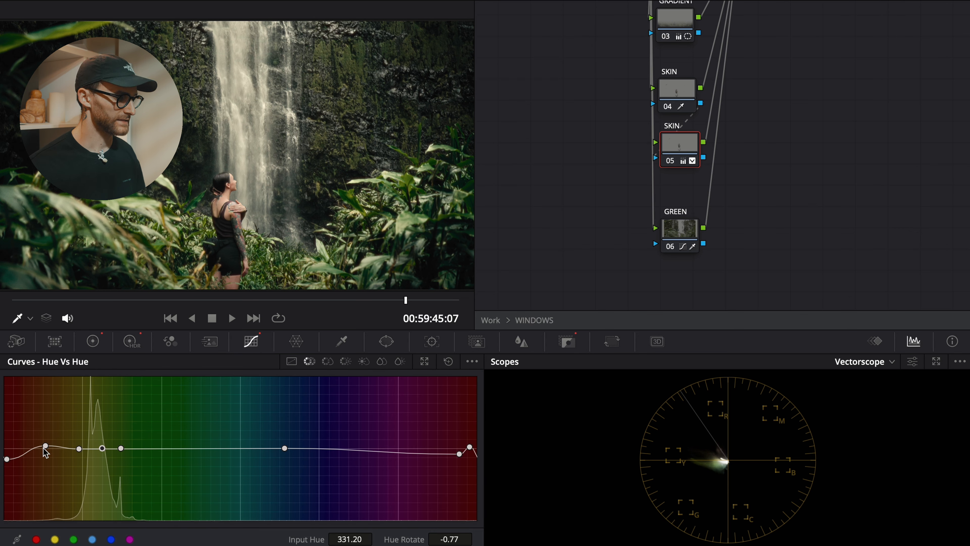
left_click(328, 360)
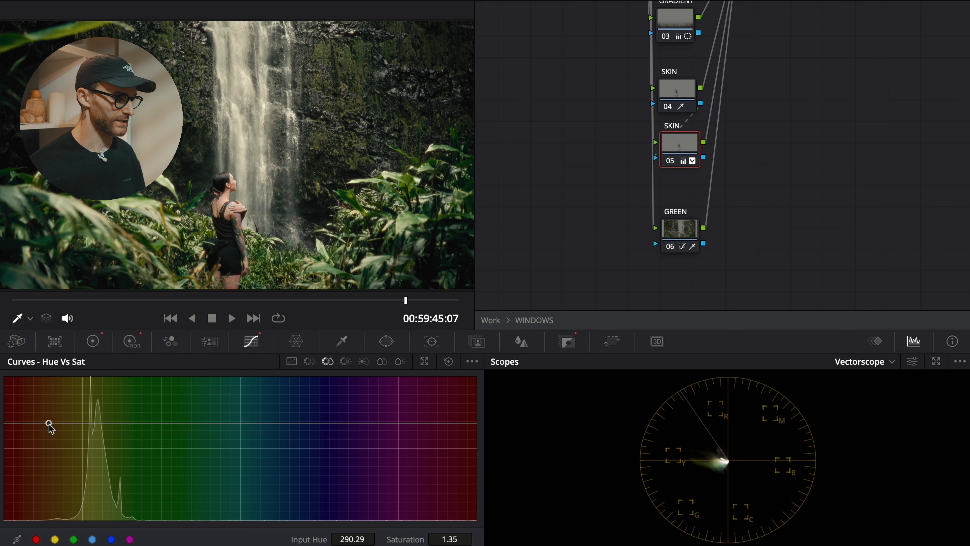
Step: Preview the GREEN node 06 selection with Highlight and review its Hue Vs Hue and Hue Vs Sat curves
left_click(683, 231)
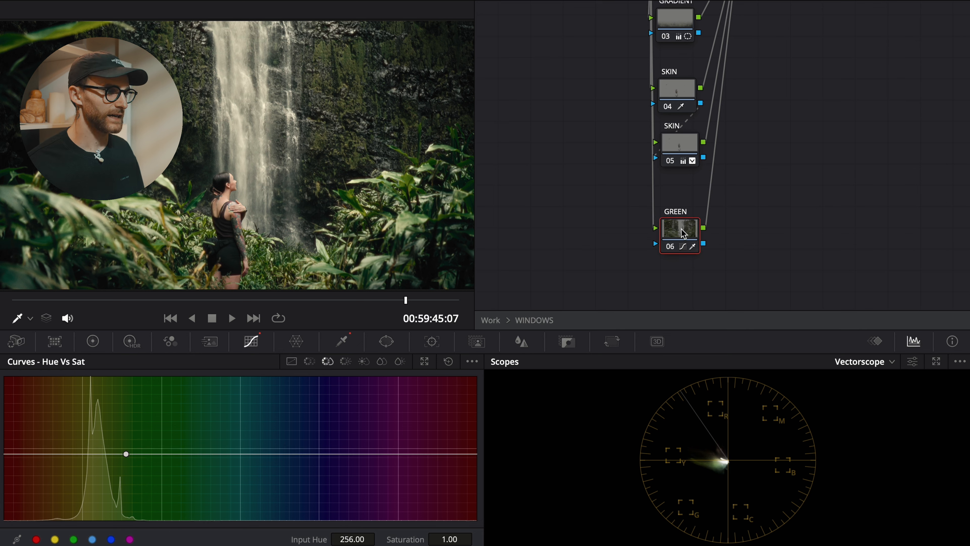
key("shift+h")
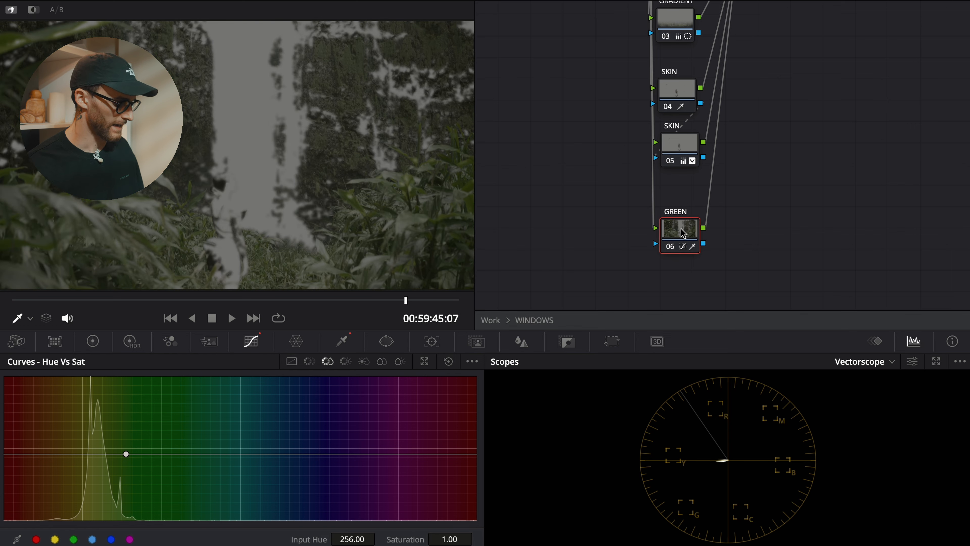
key("shift+h")
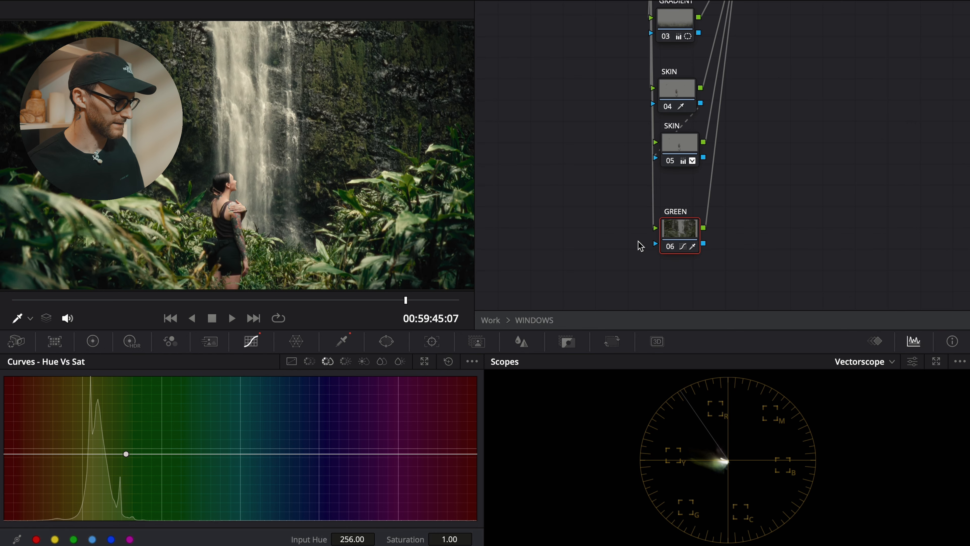
left_click(308, 362)
left_click(326, 361)
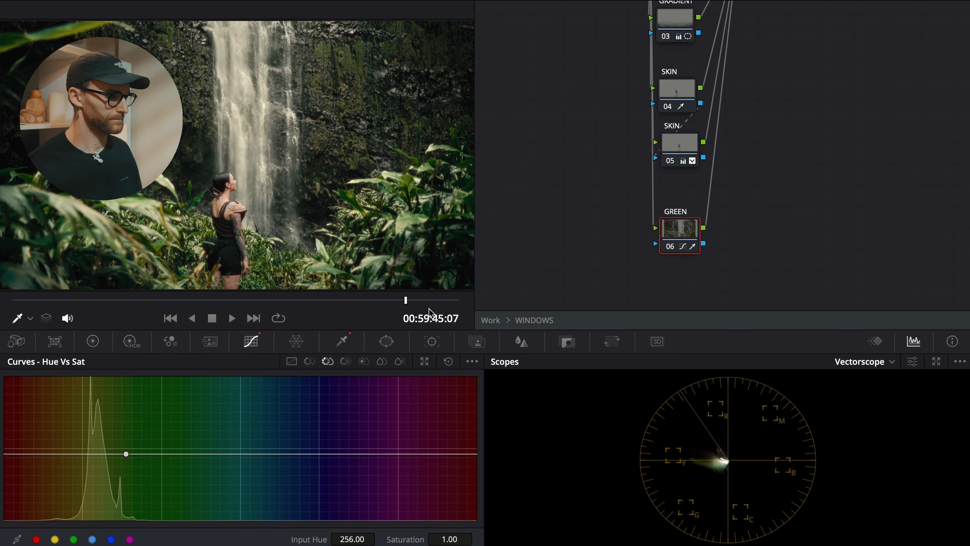
Step: Return to the main node graph, search the effects library for CONTR and review the Contrast Pop settings of node 07
left_click(490, 320)
mouse_move(577, 198)
left_mouse_down()
mouse_move(591, 195)
mouse_move(577, 201)
left_mouse_up()
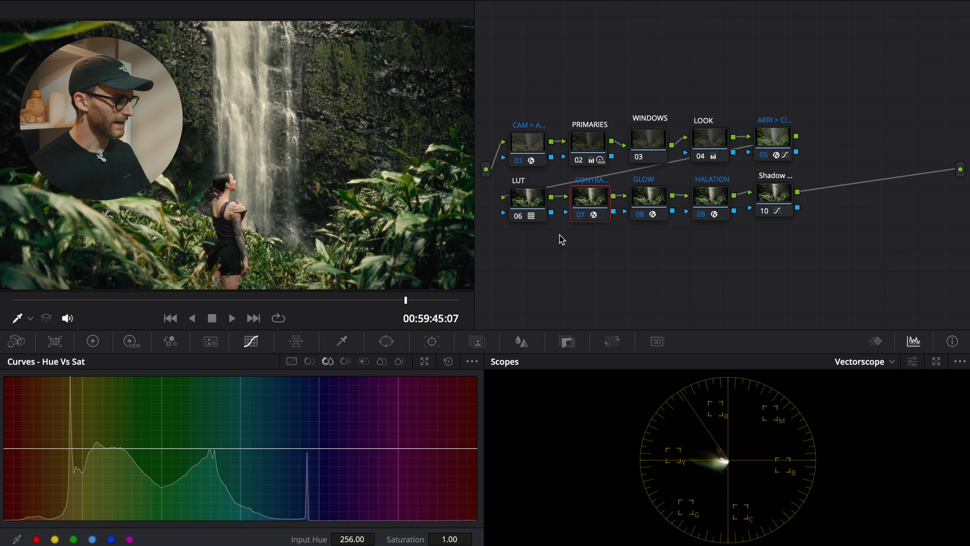
left_click(886, 1)
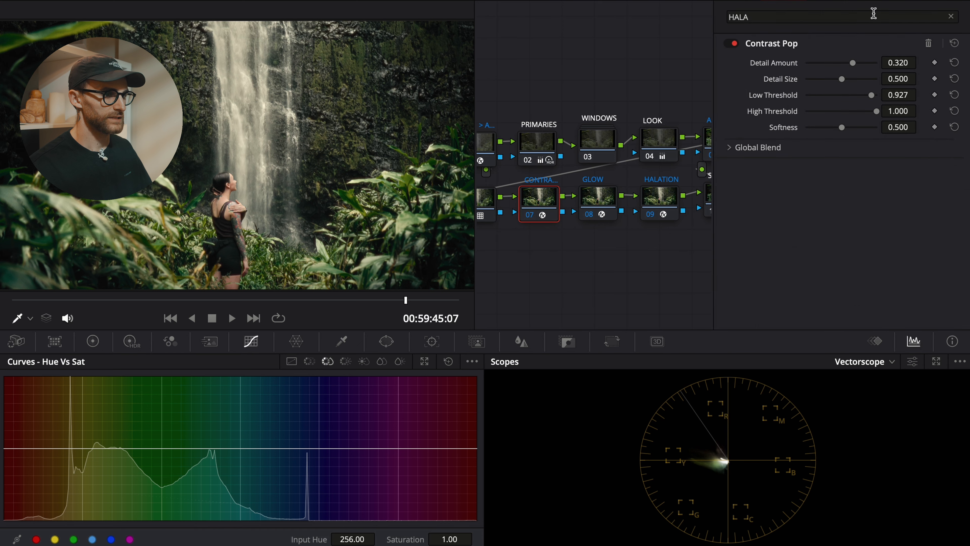
double_click(822, 17)
type("CONTR")
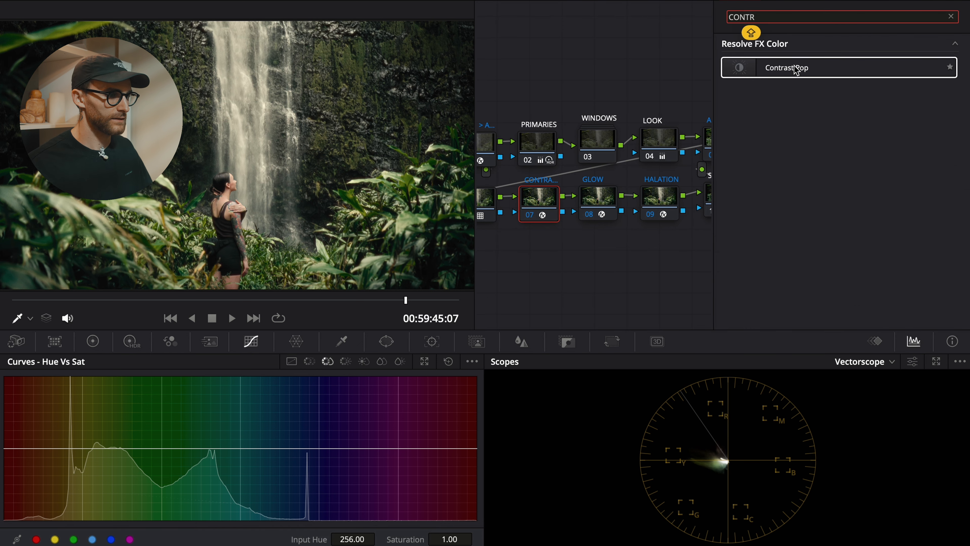
left_click(902, 1)
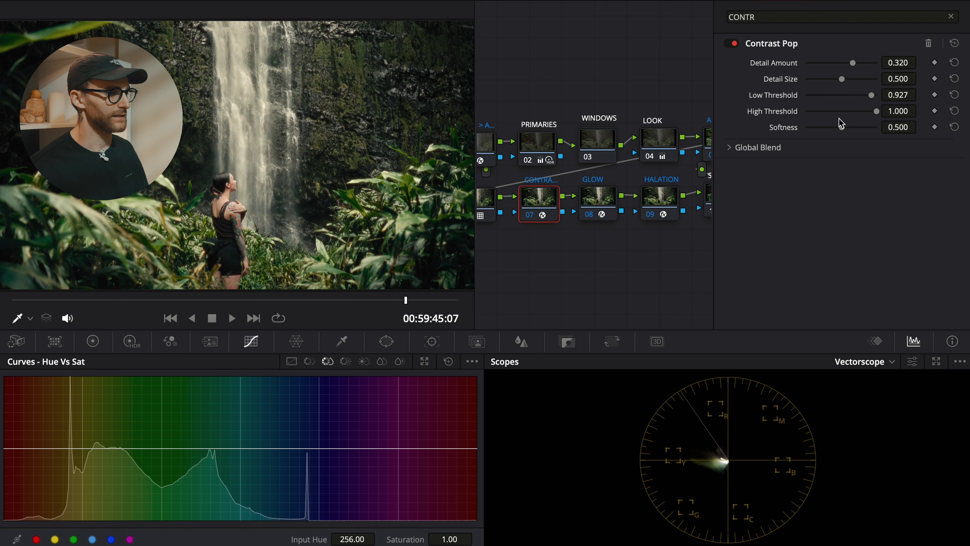
key("super+d")
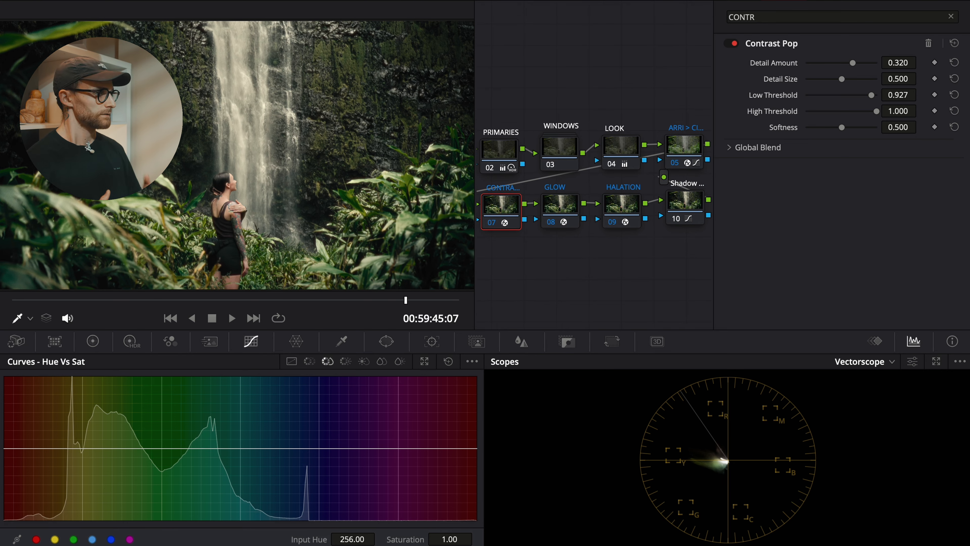